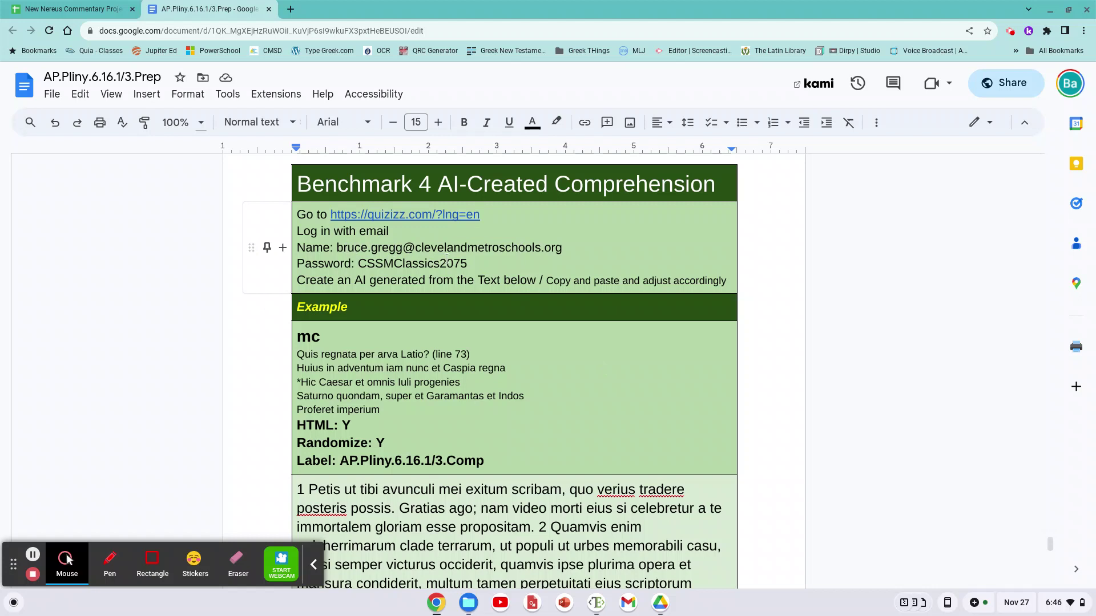
# Open the link preview for the quizizz.com hyperlink in the instructions table
pyautogui.click(418, 216)
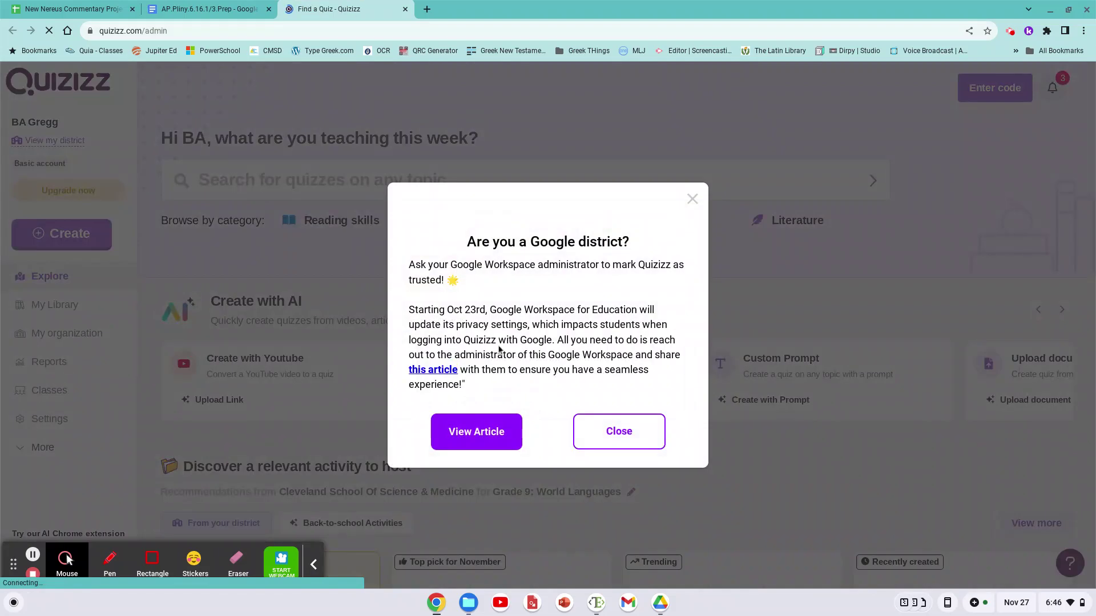
# Dismiss the Google district notice and log out of Quizizz from the More menu
pyautogui.click(619, 432)
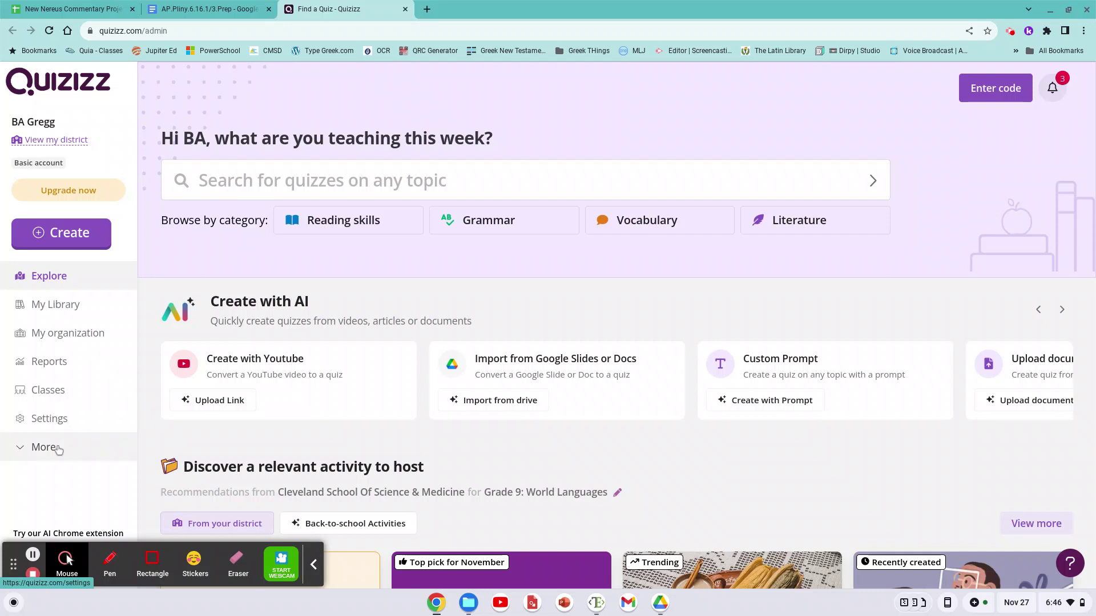
pyautogui.click(36, 449)
pyautogui.scroll(-1, 53, 472)
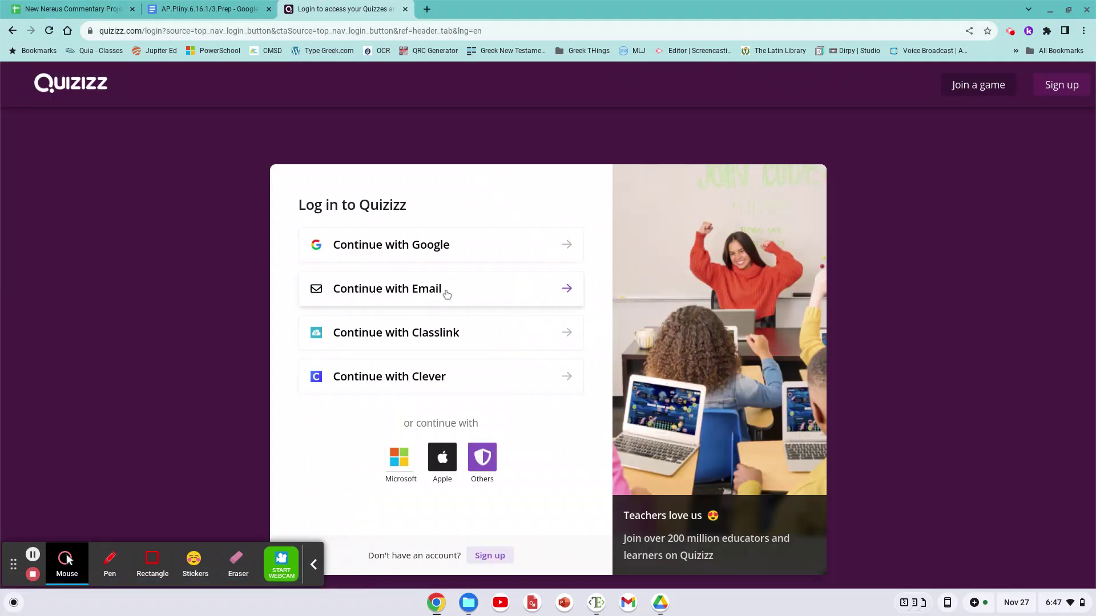
# Log back in with email, revealing the saved password before submitting
pyautogui.click(569, 294)
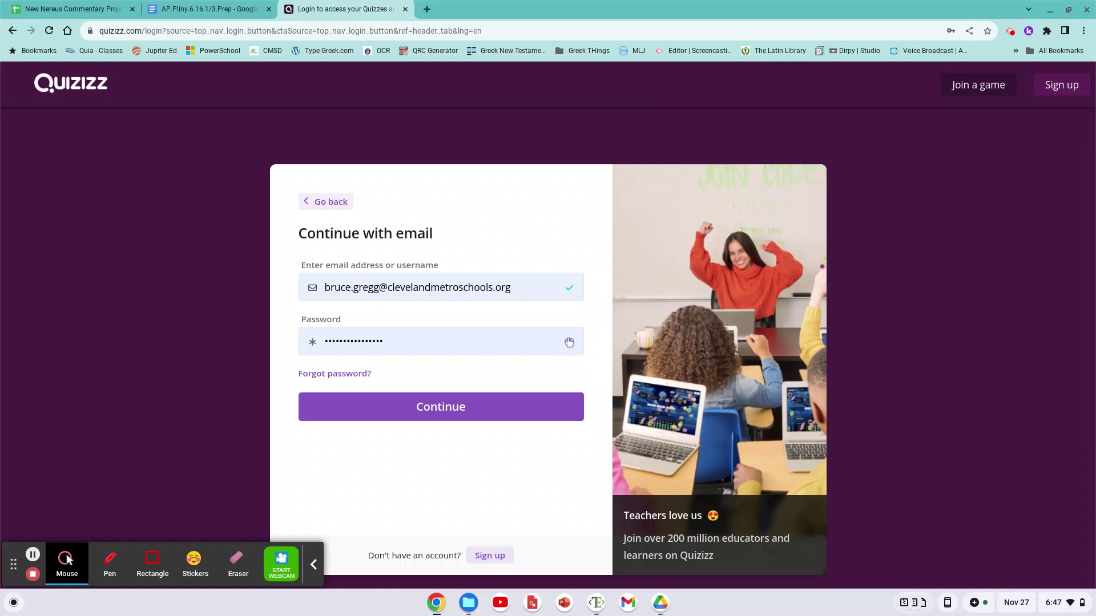
pyautogui.click(569, 343)
pyautogui.click(441, 406)
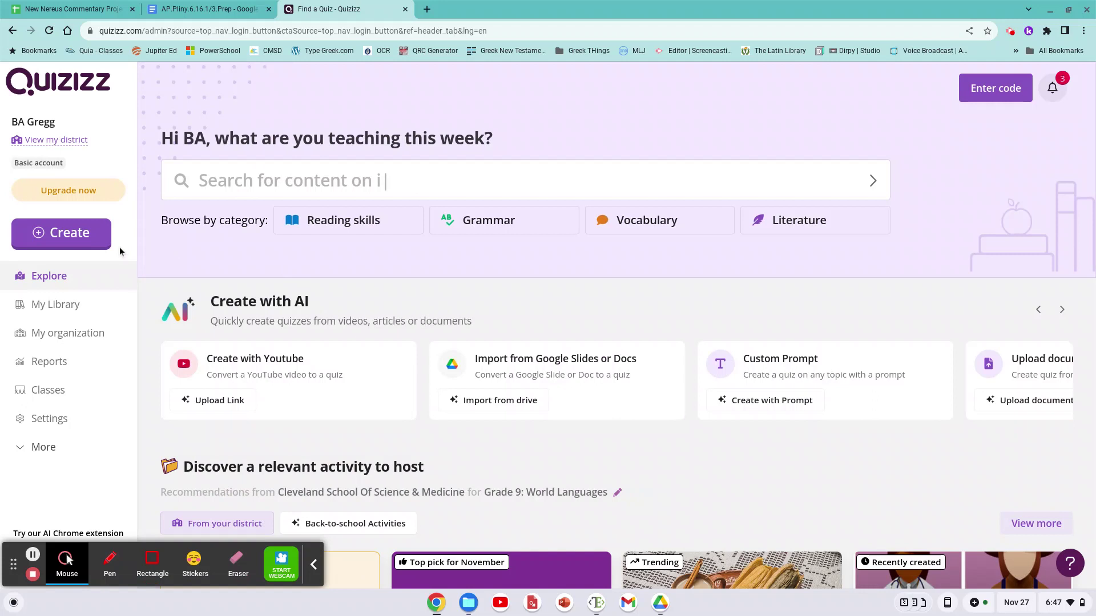
# Start a new quiz using Generate from text
pyautogui.click(84, 239)
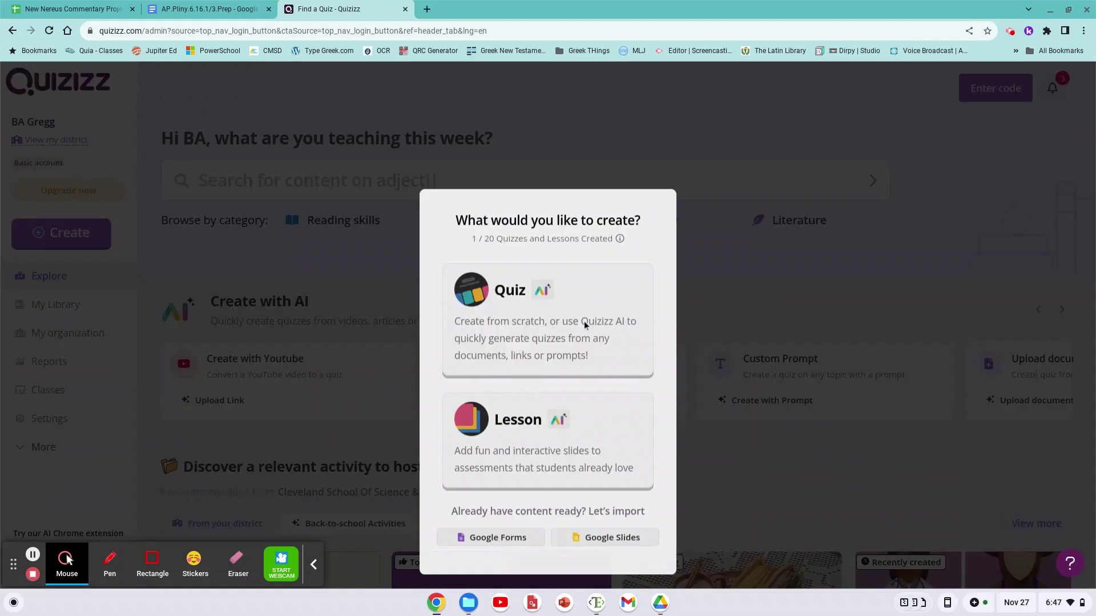
pyautogui.click(562, 326)
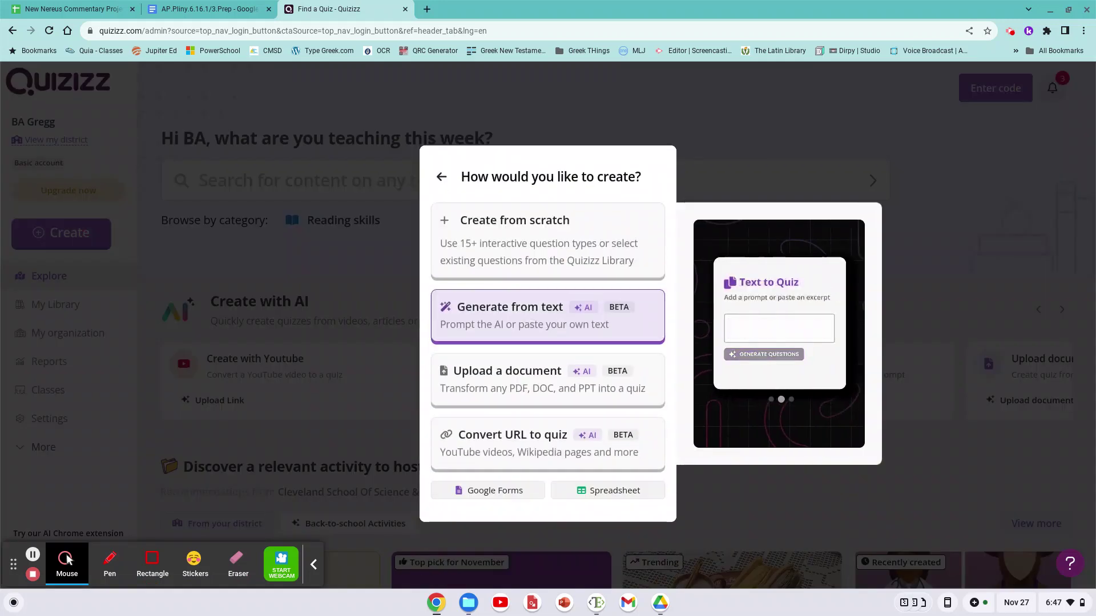
pyautogui.click(529, 319)
# Copy the Latin passage from the AP.Pliny doc and paste it as the prompt
pyautogui.hotkey('alt', 'Tab')
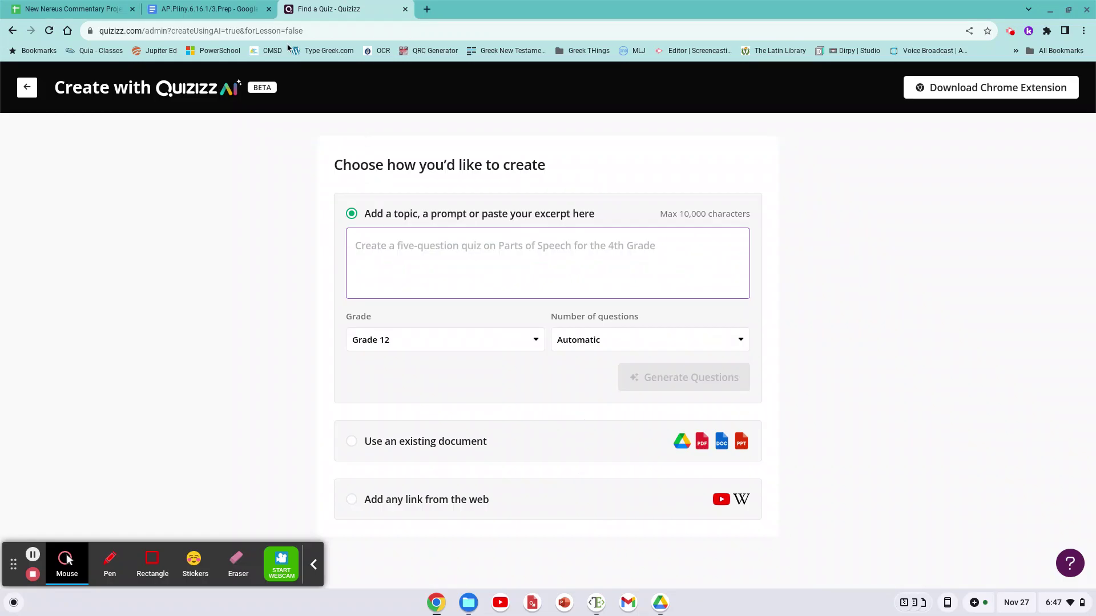
pyautogui.click(210, 9)
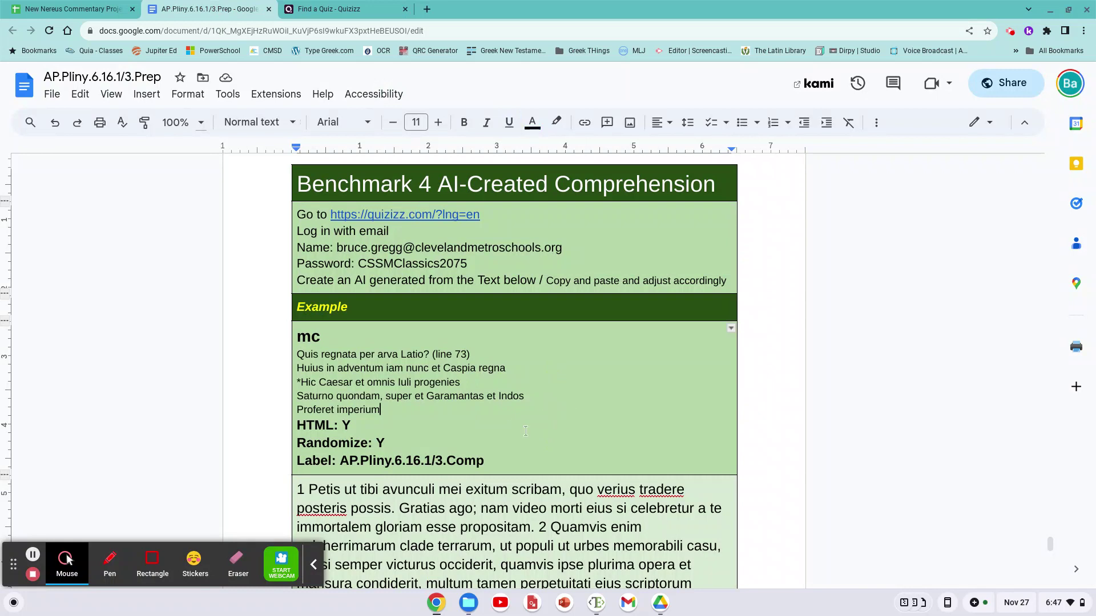
pyautogui.tripleClick(508, 528)
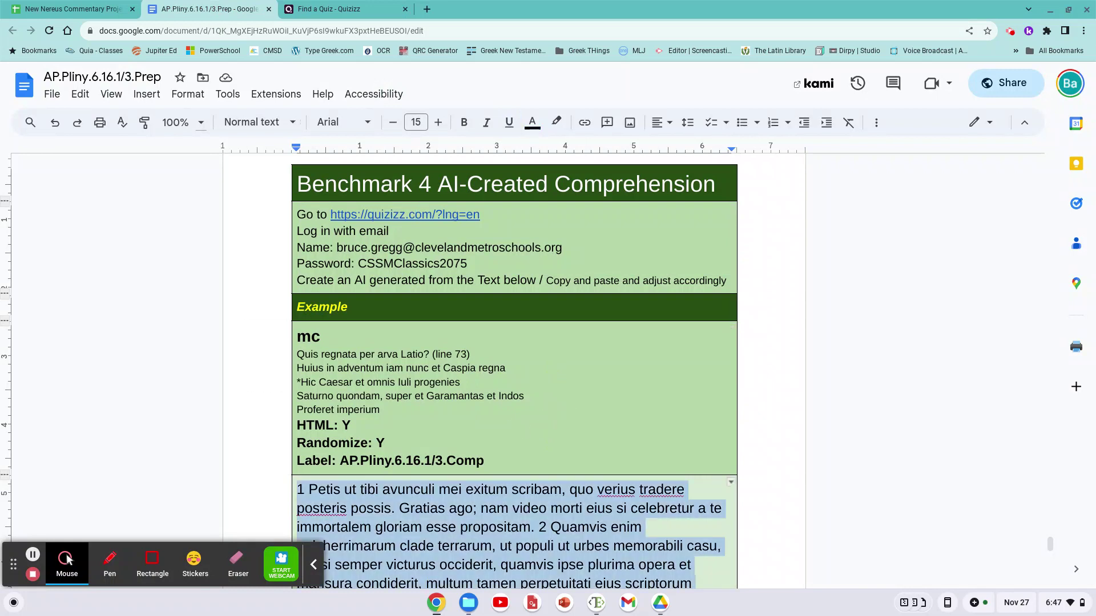
pyautogui.click(363, 9)
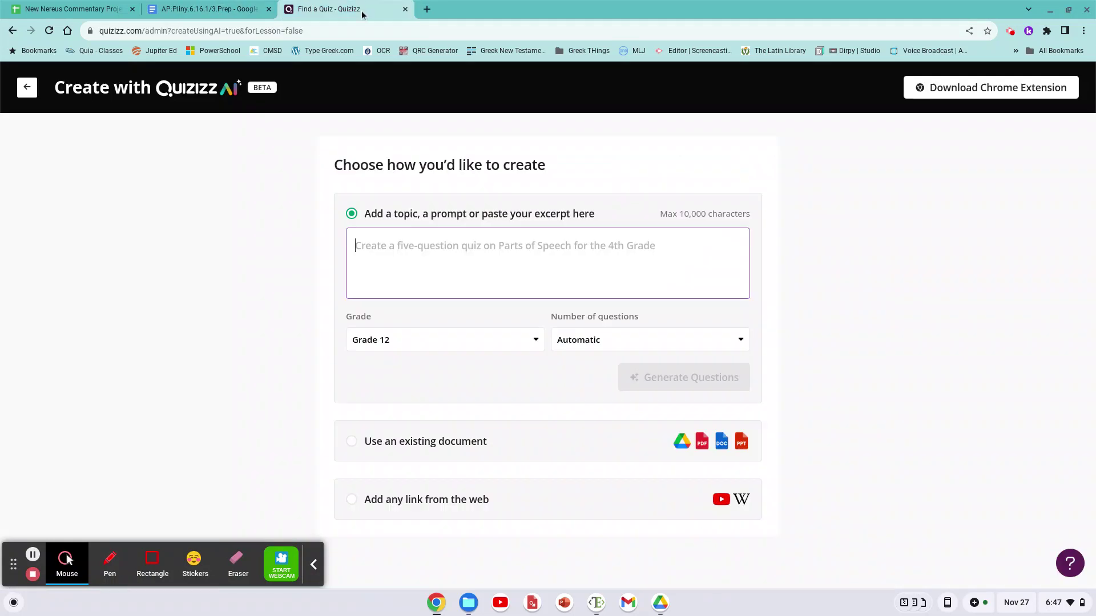
pyautogui.hotkey('ctrl', 'v')
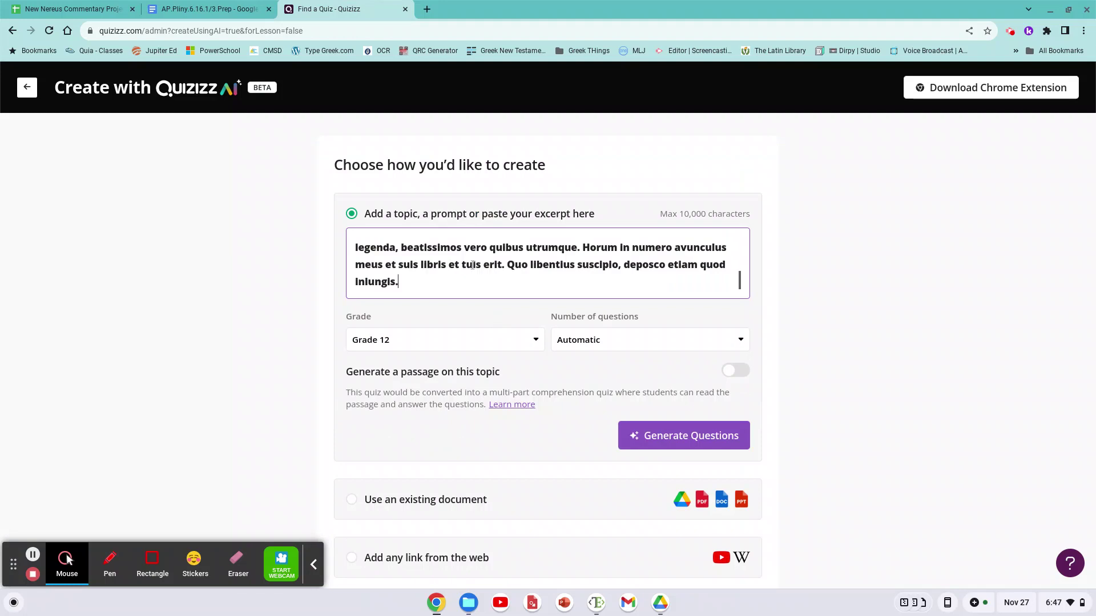
# Keep the grade at Grade 12 and generate the questions
pyautogui.click(534, 341)
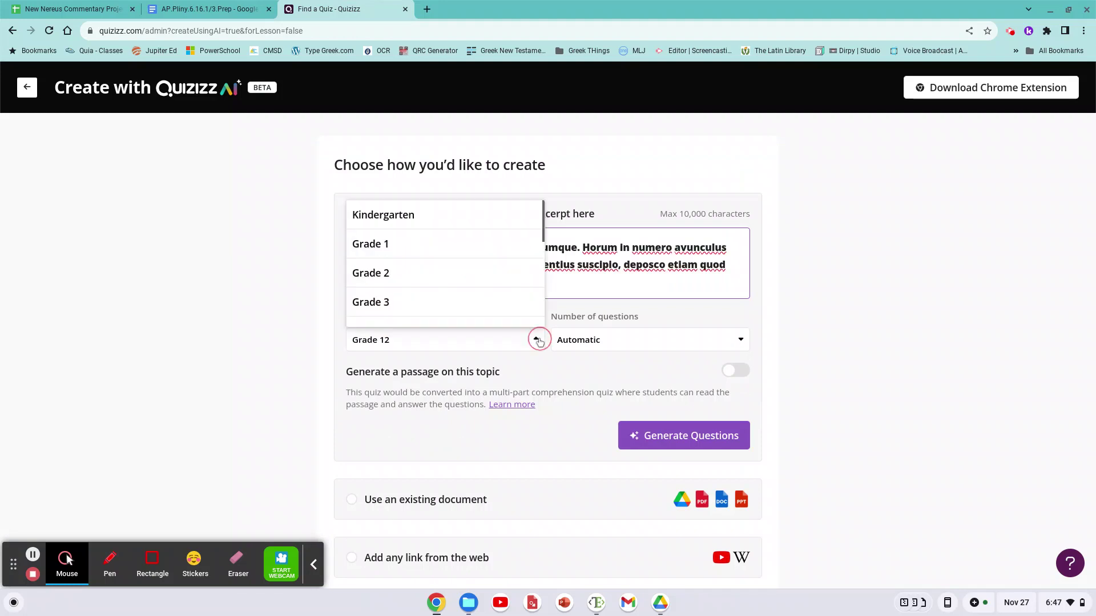
pyautogui.click(539, 341)
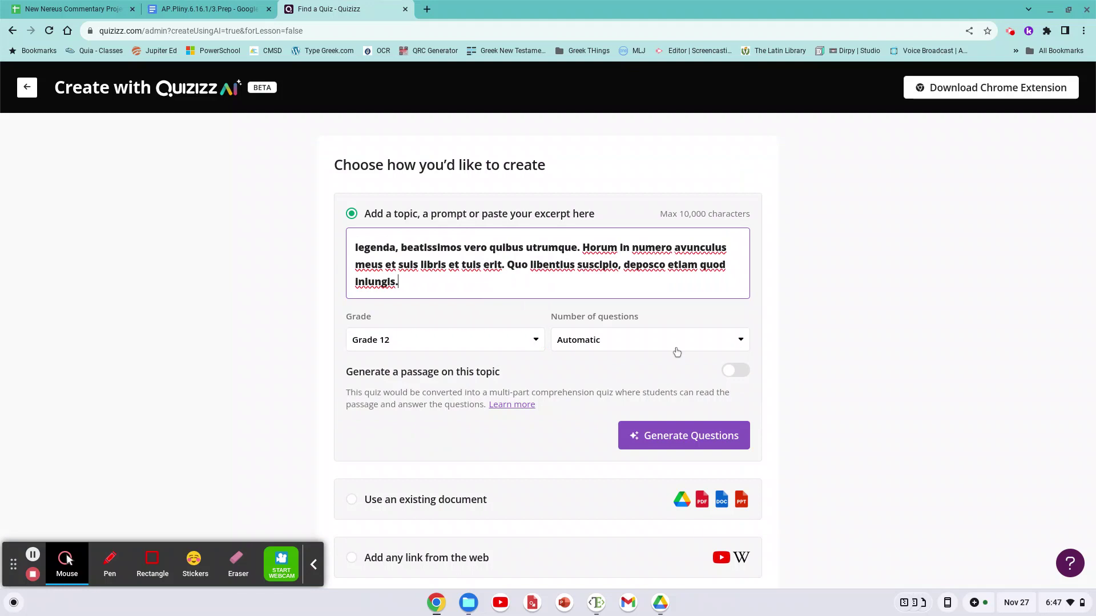
pyautogui.click(652, 431)
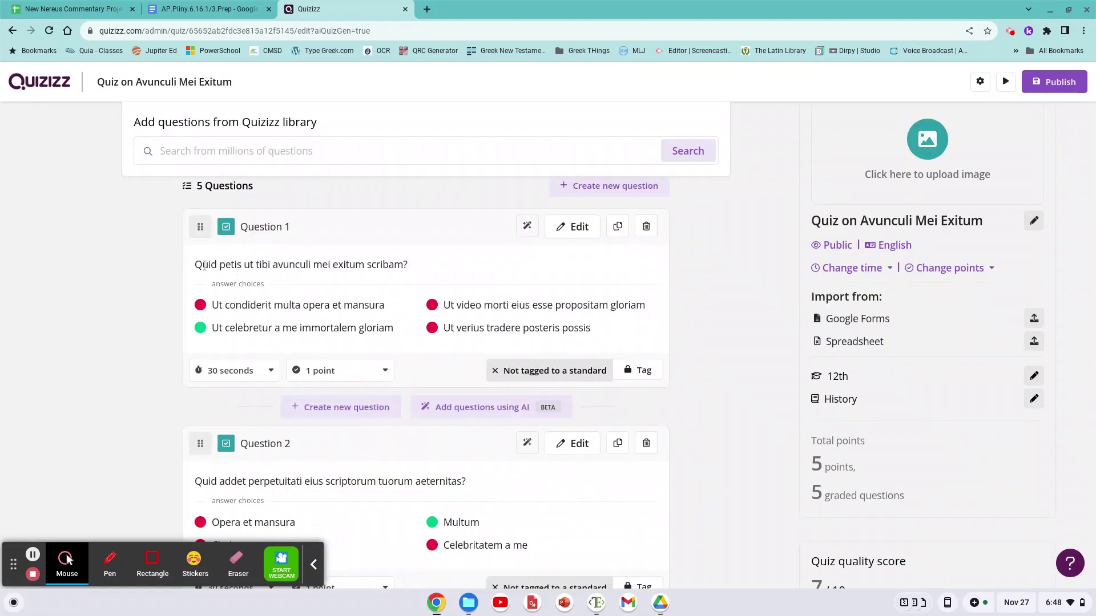
# Select and copy Questions 1–5 of 'Quiz on Avunculi Mei Exitum'
pyautogui.moveTo(195, 266); pyautogui.dragTo(437, 480)
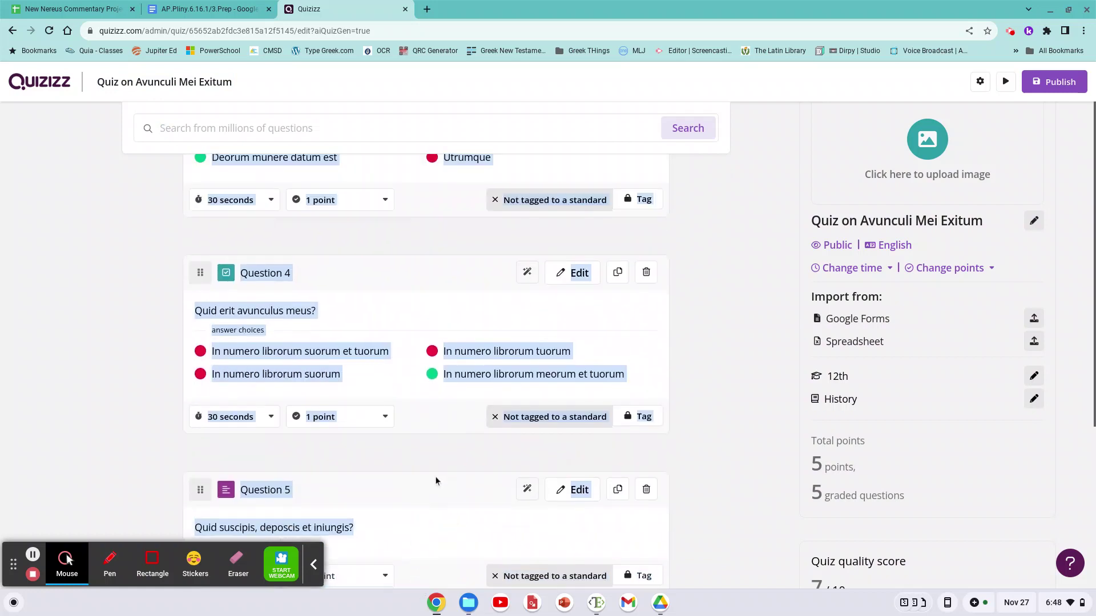
pyautogui.scroll(-1, 435, 481)
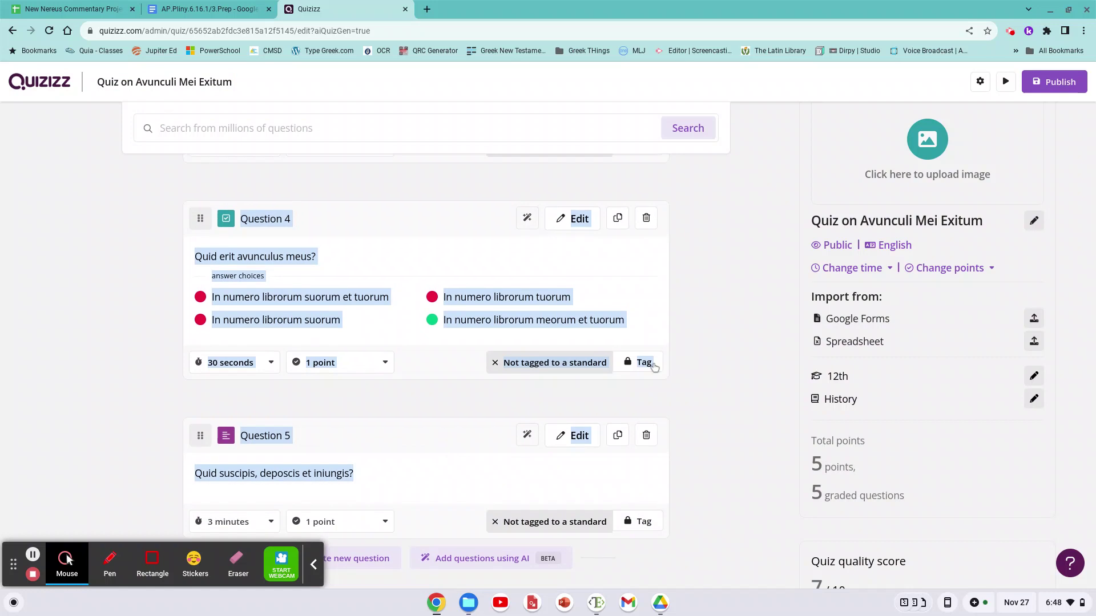
pyautogui.moveTo(664, 380)
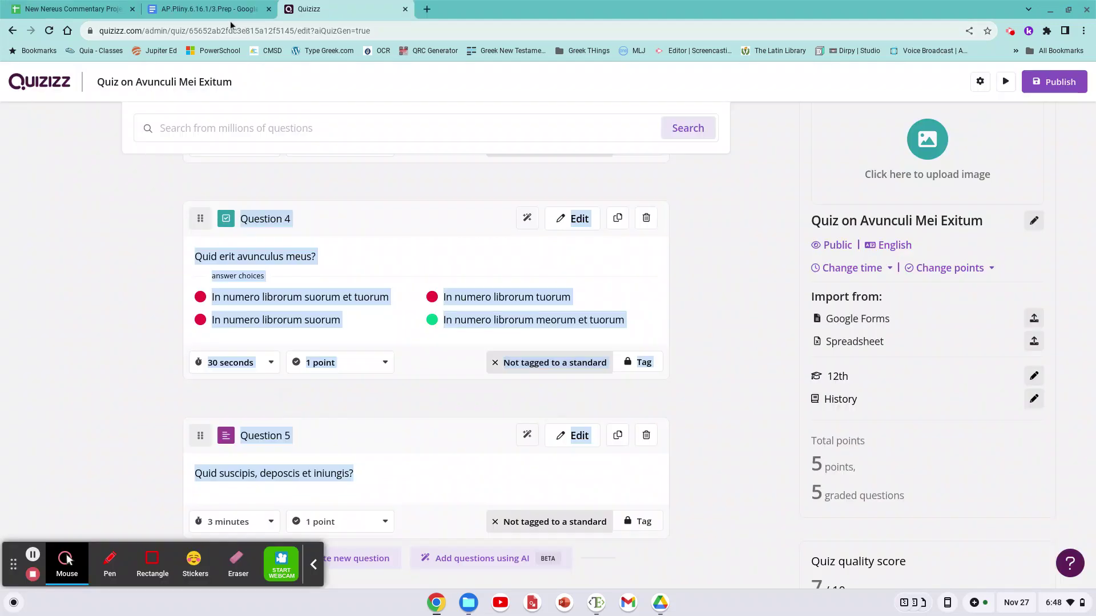
# Paste the copied Quizizz questions below the translation table in the AP.Pliny doc
pyautogui.click(209, 9)
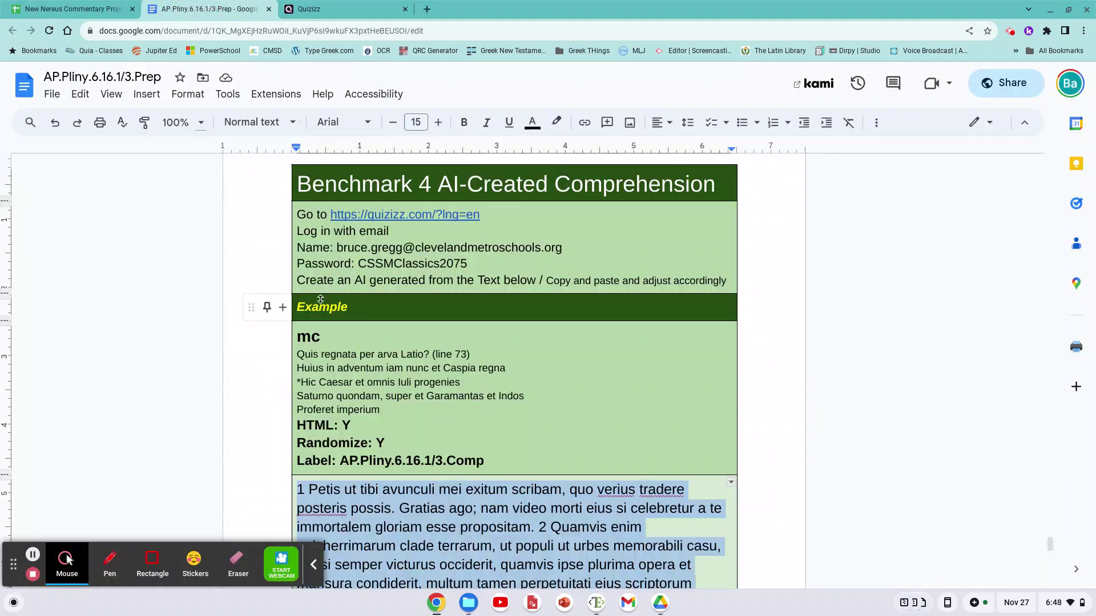
pyautogui.scroll(-10, 441, 409)
pyautogui.scroll(-6, 441, 409)
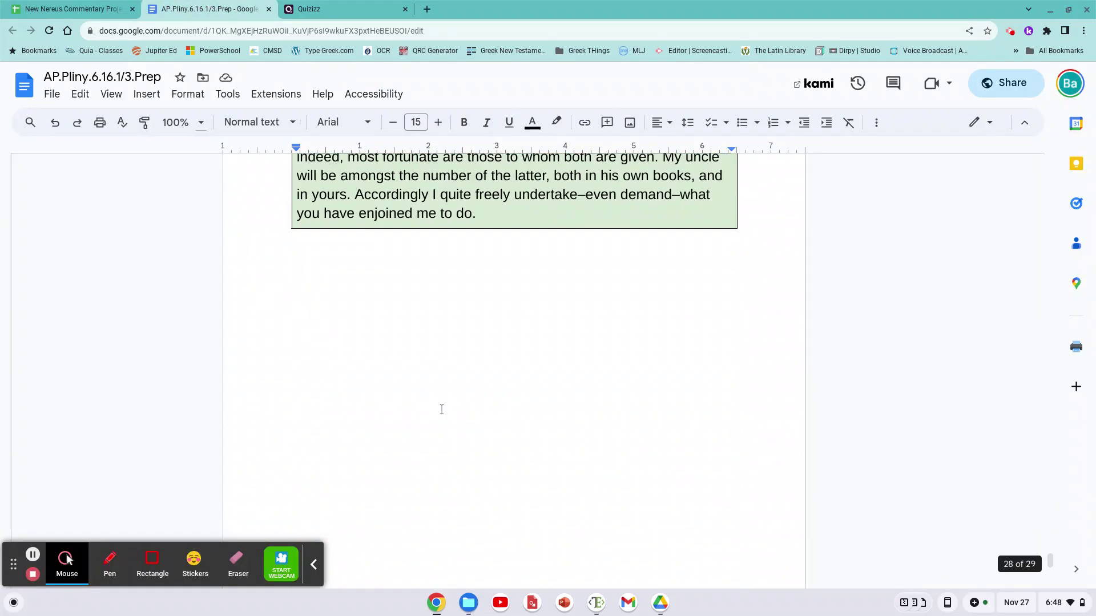
pyautogui.click(306, 316)
pyautogui.hotkey('ctrl', 'v')
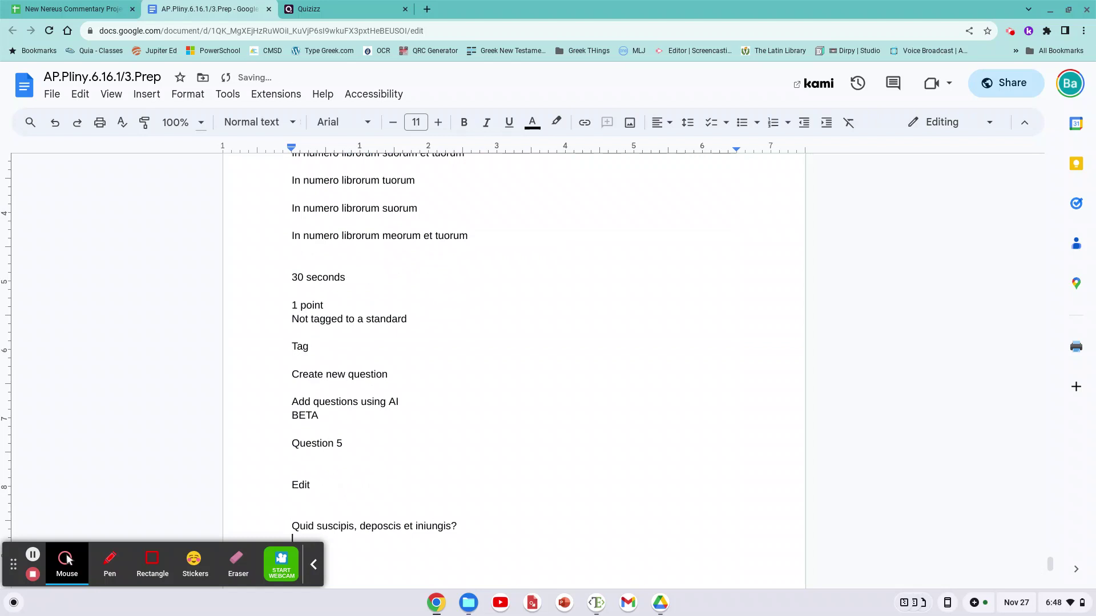
pyautogui.hotkey('ctrl', 'z')
pyautogui.hotkey('ctrl', 'y')
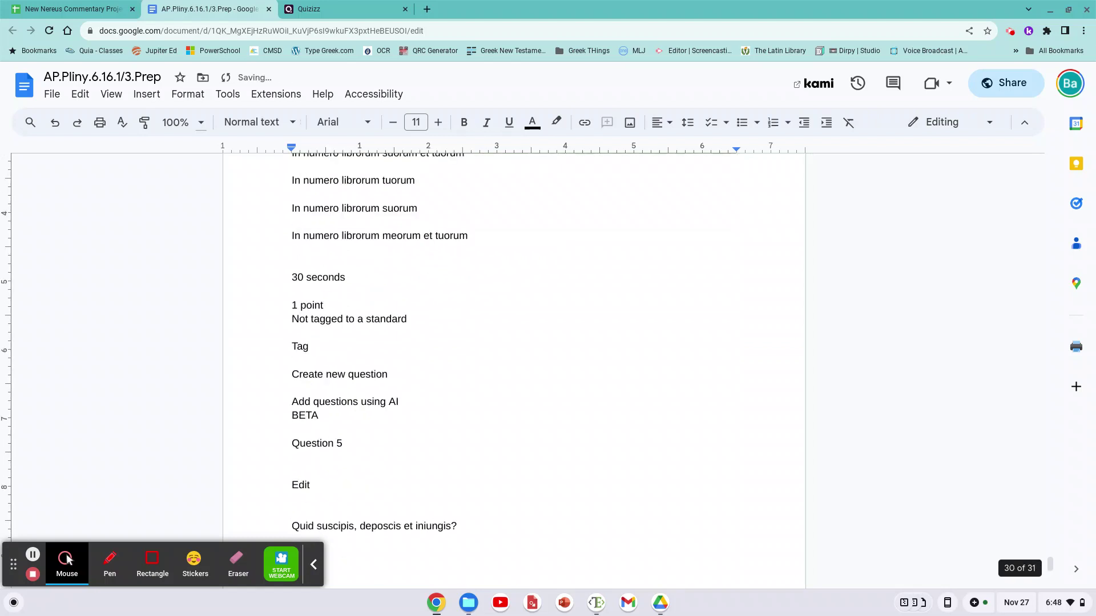
pyautogui.scroll(20, 514, 342)
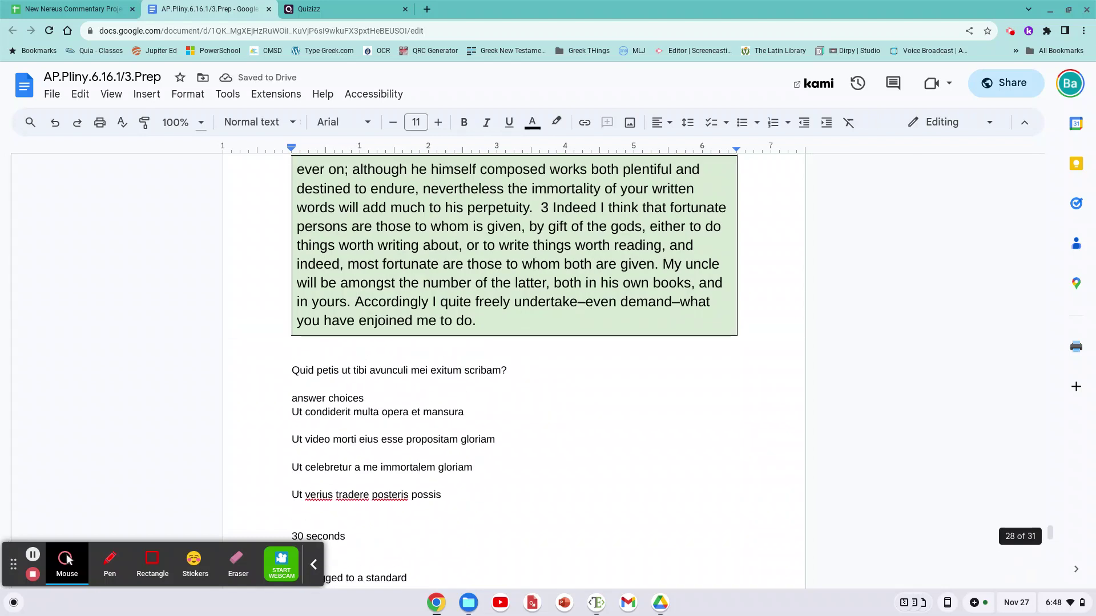
pyautogui.scroll(-2, 264, 352)
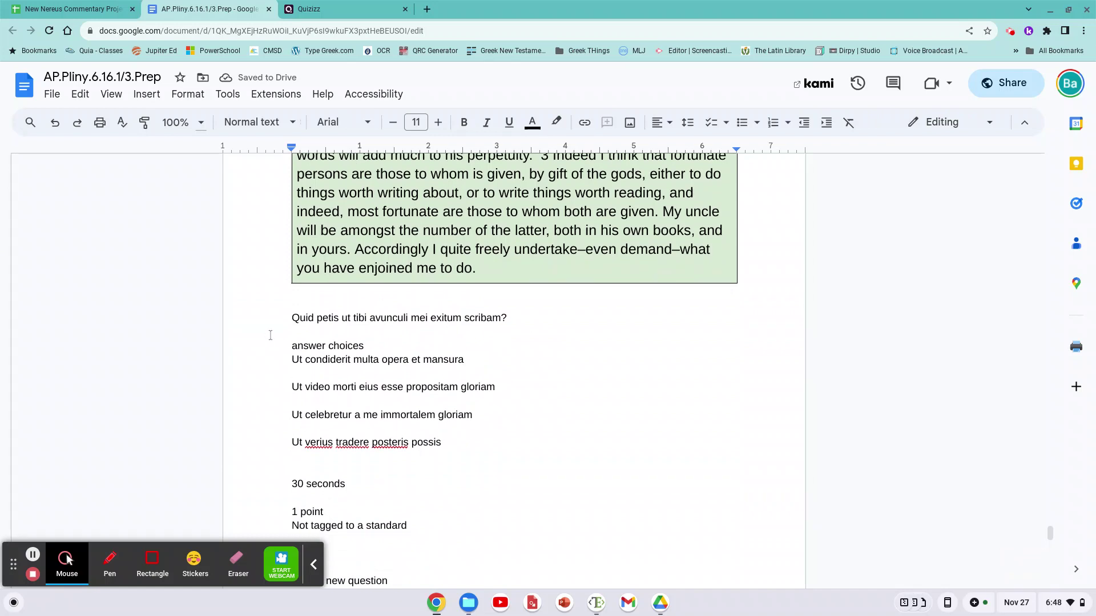
# Strip the first question's answer-choices label, blank lines, settings lines and Question 2 header
pyautogui.click(270, 335)
pyautogui.hotkey('shift', 'Down')
pyautogui.hotkey('shift', 'Down')
pyautogui.press('BackSpace')
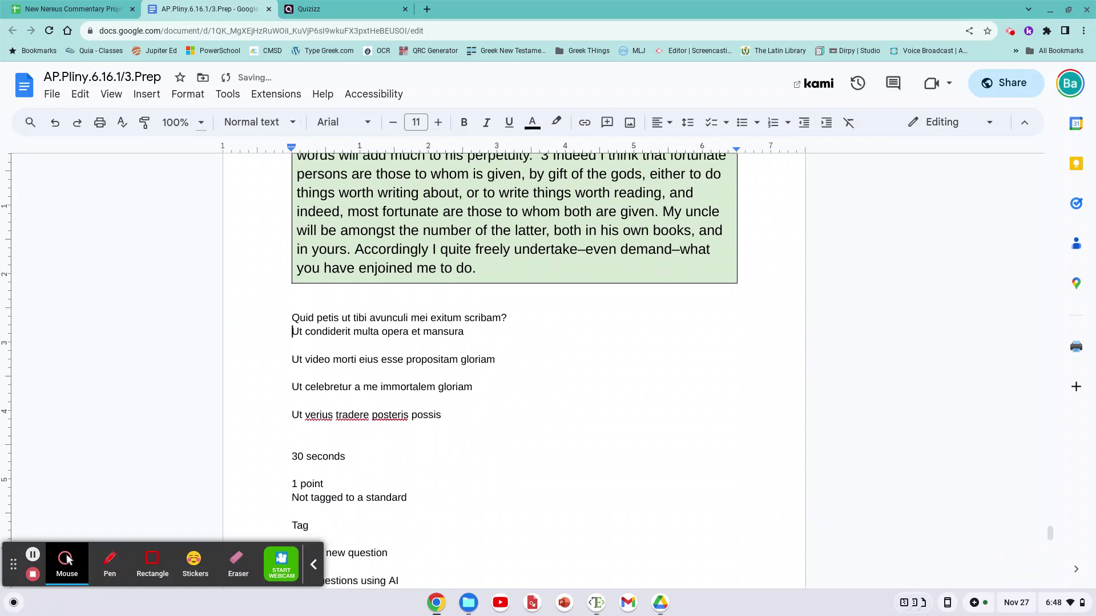
pyautogui.press('Down')
pyautogui.press('Delete')
pyautogui.press('Down')
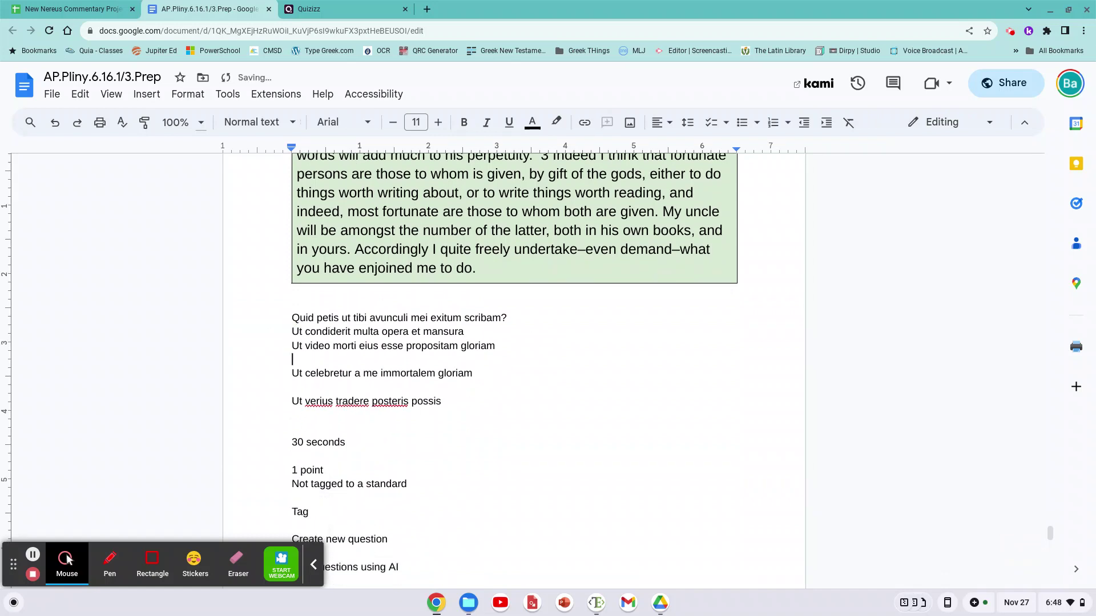
pyautogui.press('Delete')
pyautogui.press('Down')
pyautogui.press('Delete')
pyautogui.press('Down')
pyautogui.press('Down')
pyautogui.press('Down')
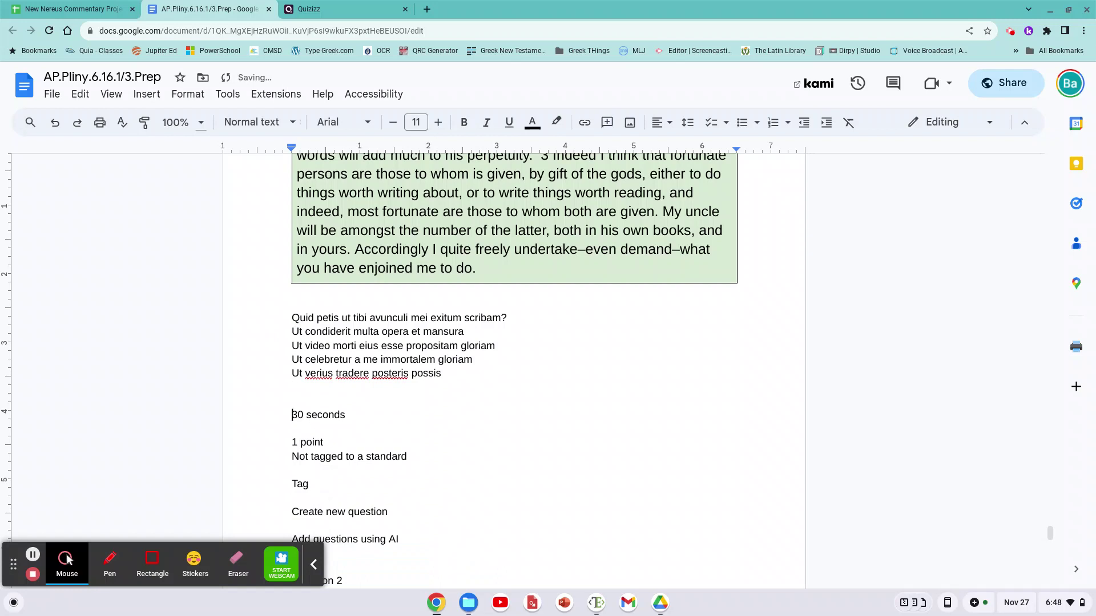
pyautogui.hotkey('shift', 'Down')
pyautogui.hotkey('shift', 'Down')
pyautogui.hotkey('shift', 'Down')
pyautogui.hotkey('shift', 'Down')
pyautogui.hotkey('shift', 'Down')
pyautogui.hotkey('shift', 'Down')
pyautogui.hotkey('shift', 'Down')
pyautogui.hotkey('shift', 'Down')
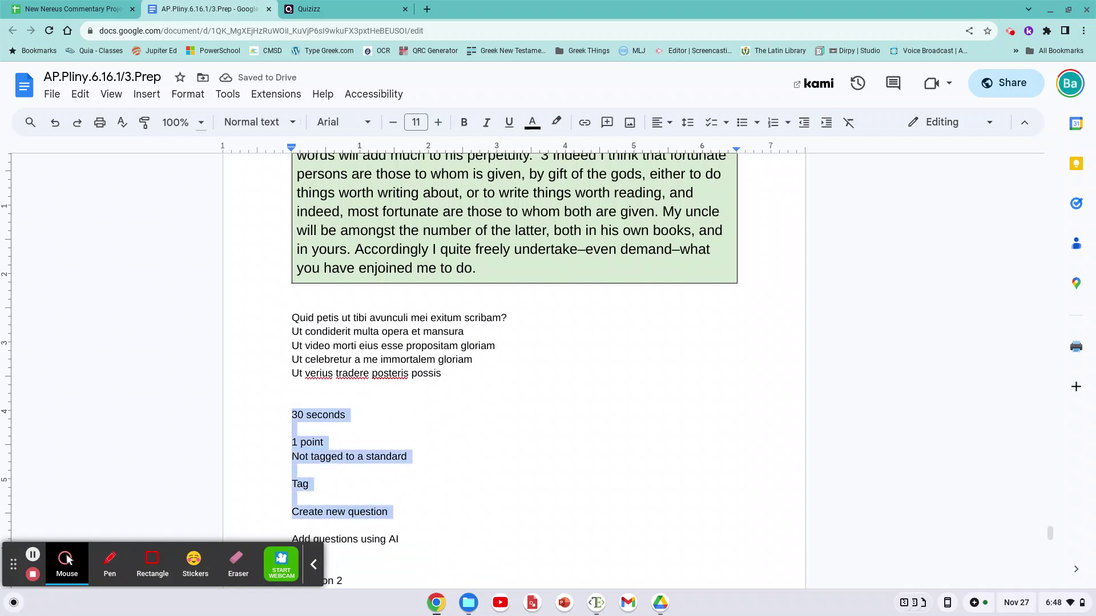
pyautogui.hotkey('shift', 'Down')
pyautogui.hotkey('shift', 'Down')
pyautogui.press('Delete')
pyautogui.hotkey('shift', 'Down')
pyautogui.hotkey('shift', 'Down')
pyautogui.hotkey('shift', 'Down')
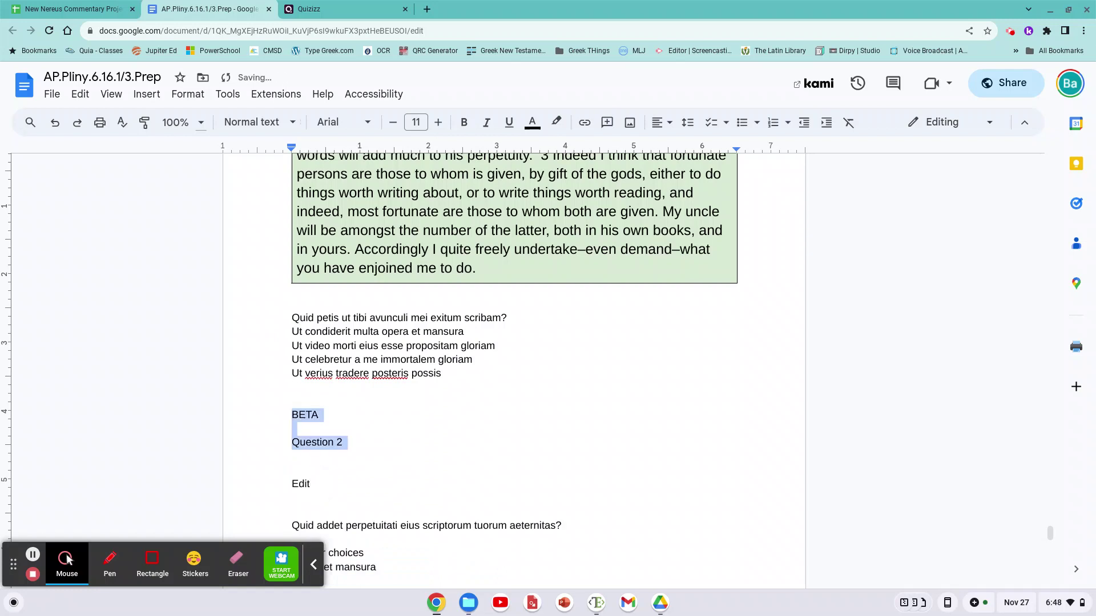
# Clean the second question, removing blank lines, timer, points, Tag and AI lines
pyautogui.hotkey('shift', 'Down')
pyautogui.hotkey('shift', 'Down')
pyautogui.hotkey('shift', 'Down')
pyautogui.hotkey('shift', 'Down')
pyautogui.hotkey('shift', 'Down')
pyautogui.press('Delete')
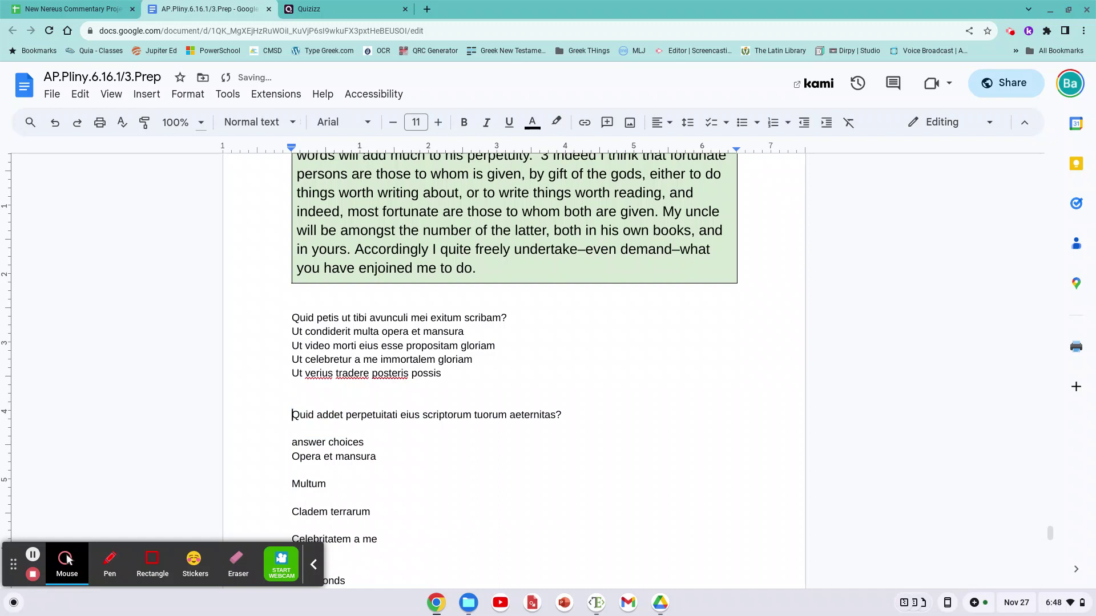
pyautogui.press('Down')
pyautogui.hotkey('shift', 'Down')
pyautogui.hotkey('shift', 'Down')
pyautogui.press('Delete')
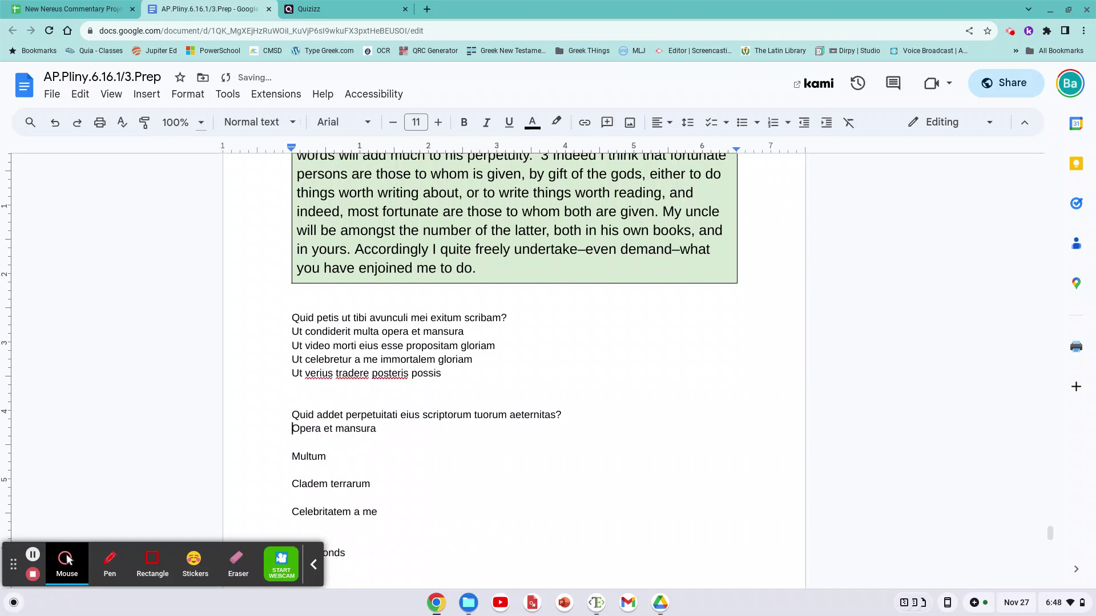
pyautogui.press('Down')
pyautogui.press('Delete')
pyautogui.press('Down')
pyautogui.press('Delete')
pyautogui.press('Down')
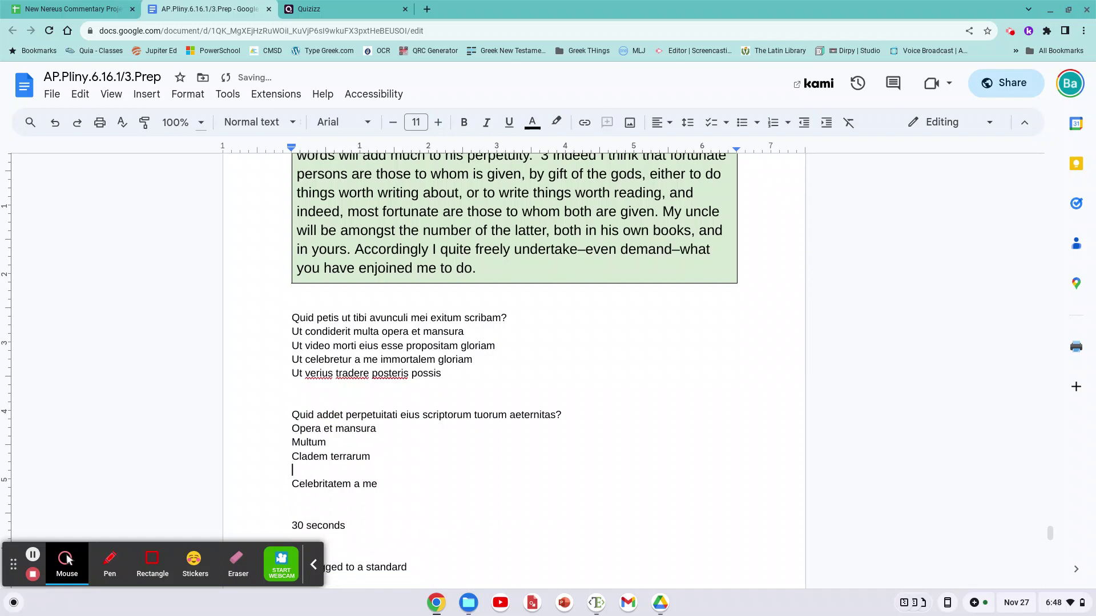
pyautogui.press('Delete')
pyautogui.press('Down')
pyautogui.press('Down')
pyautogui.hotkey('shift', 'Down')
pyautogui.hotkey('shift', 'Down')
pyautogui.hotkey('shift', 'Down')
pyautogui.hotkey('shift', 'Down')
pyautogui.hotkey('shift', 'Down')
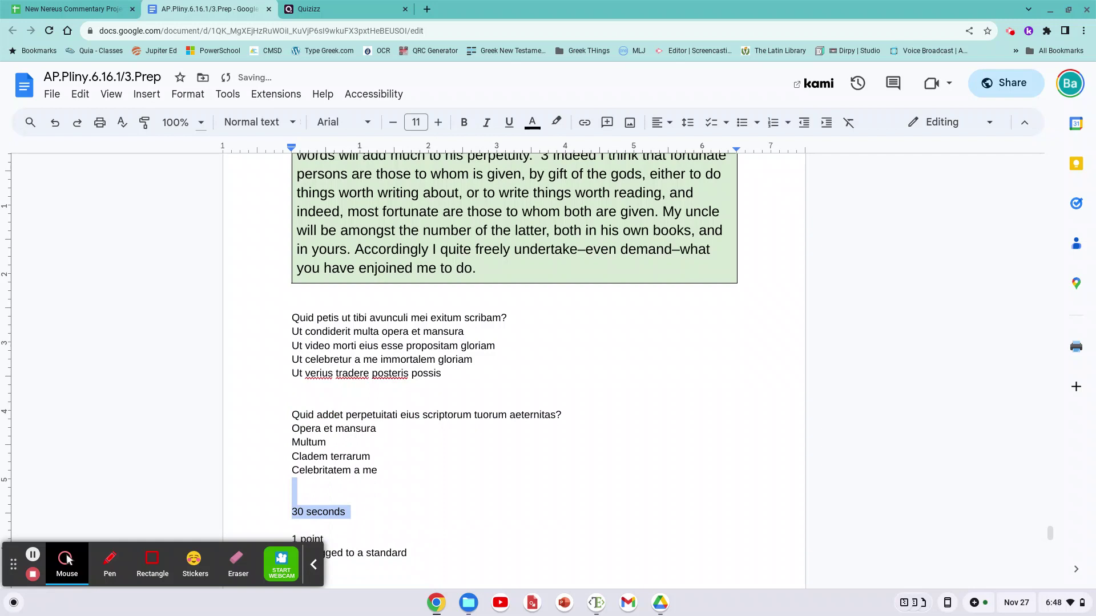
pyautogui.press('Delete')
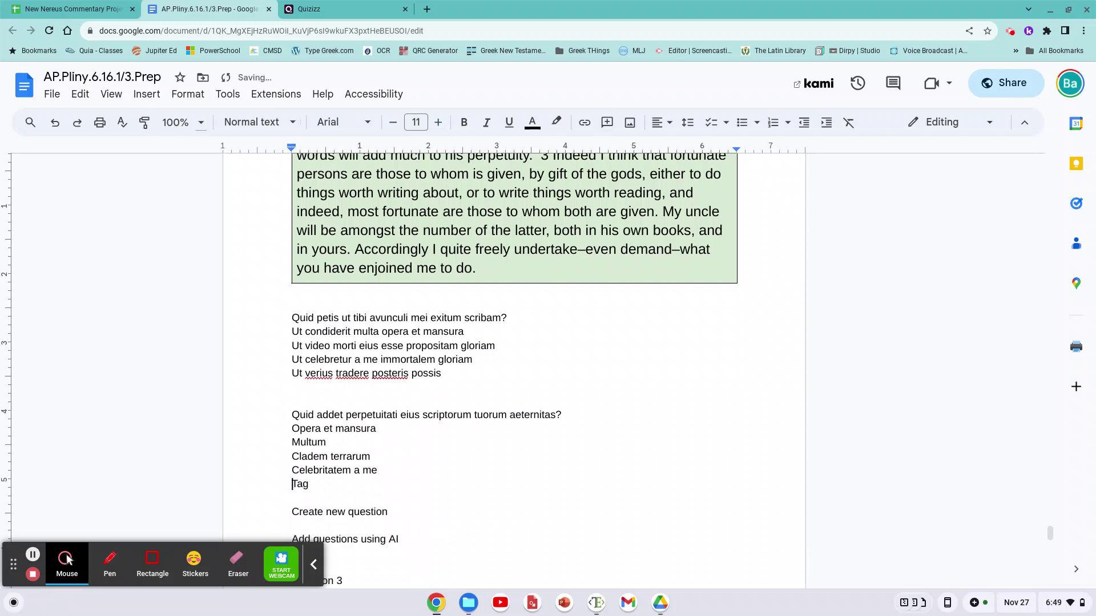
pyautogui.hotkey('shift', 'Down')
pyautogui.hotkey('shift', 'Down')
pyautogui.hotkey('shift', 'Down')
pyautogui.hotkey('shift', 'Down')
pyautogui.hotkey('shift', 'Down')
pyautogui.press('Delete')
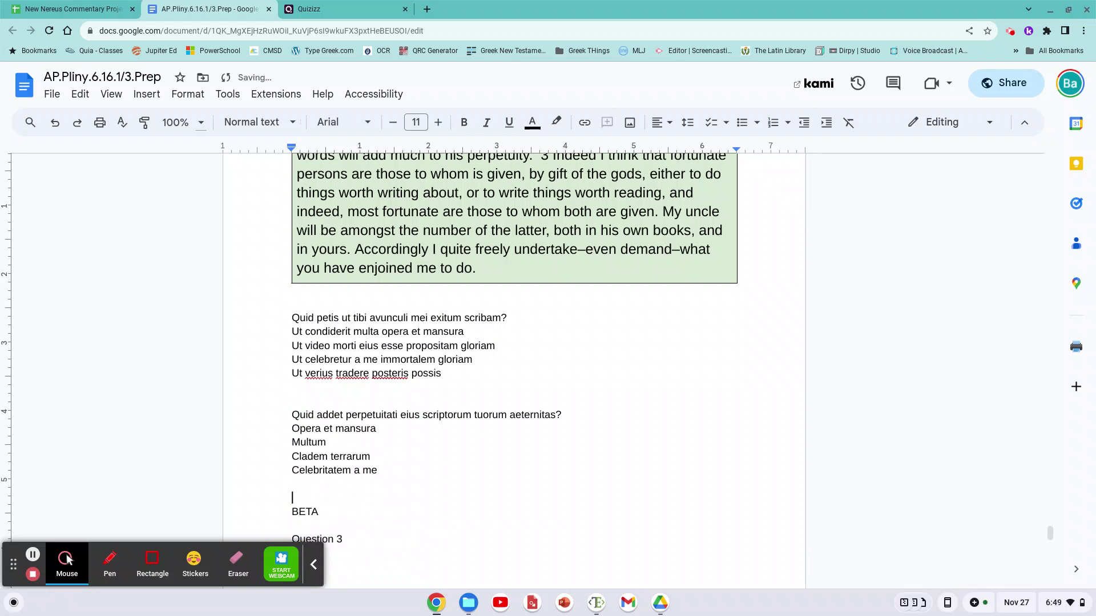
# Remove the Question 3 labels and blank lines between its answer options
pyautogui.hotkey('shift', 'Down')
pyautogui.hotkey('shift', 'Down')
pyautogui.hotkey('shift', 'Down')
pyautogui.hotkey('shift', 'Down')
pyautogui.press('Delete')
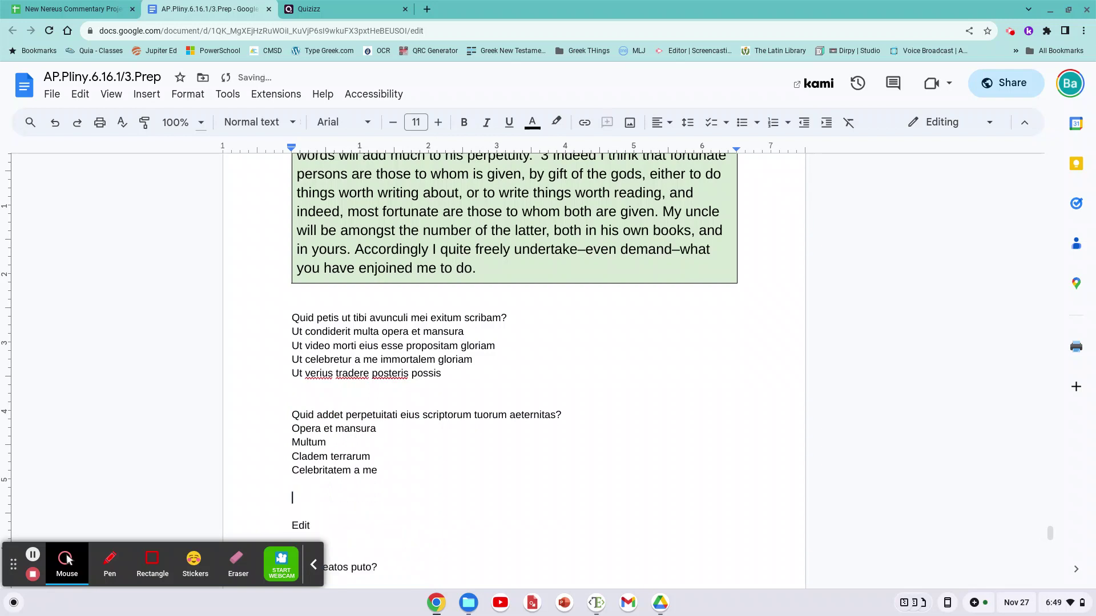
pyautogui.hotkey('shift', 'Down')
pyautogui.hotkey('shift', 'Down')
pyautogui.hotkey('shift', 'Down')
pyautogui.hotkey('shift', 'Down')
pyautogui.press('Delete')
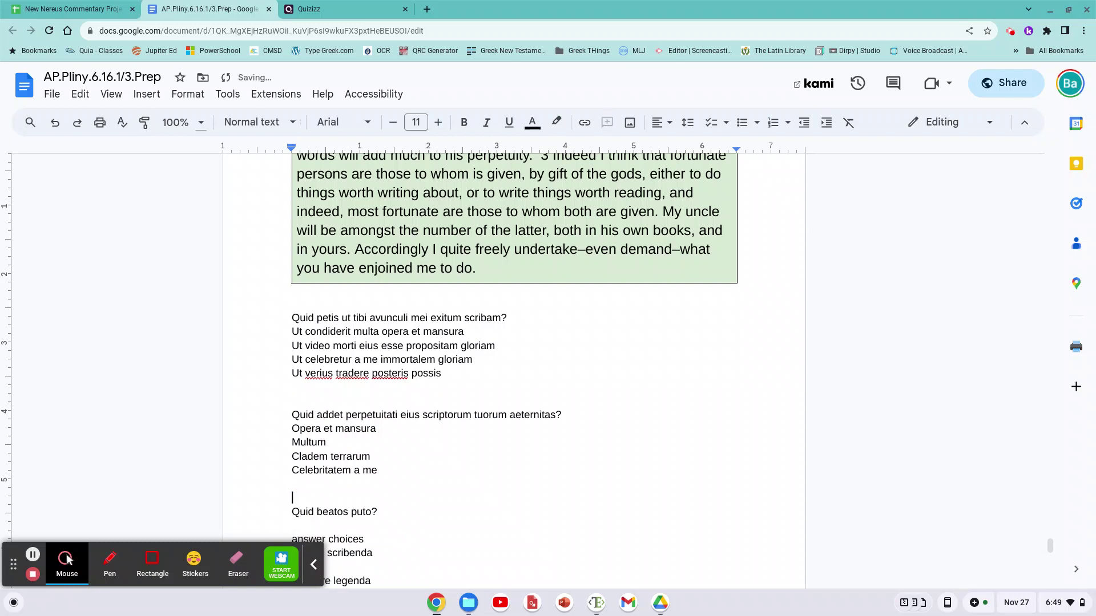
pyautogui.press('Delete')
pyautogui.press('Down')
pyautogui.hotkey('shift', 'Down')
pyautogui.hotkey('shift', 'Down')
pyautogui.hotkey('shift', 'Down')
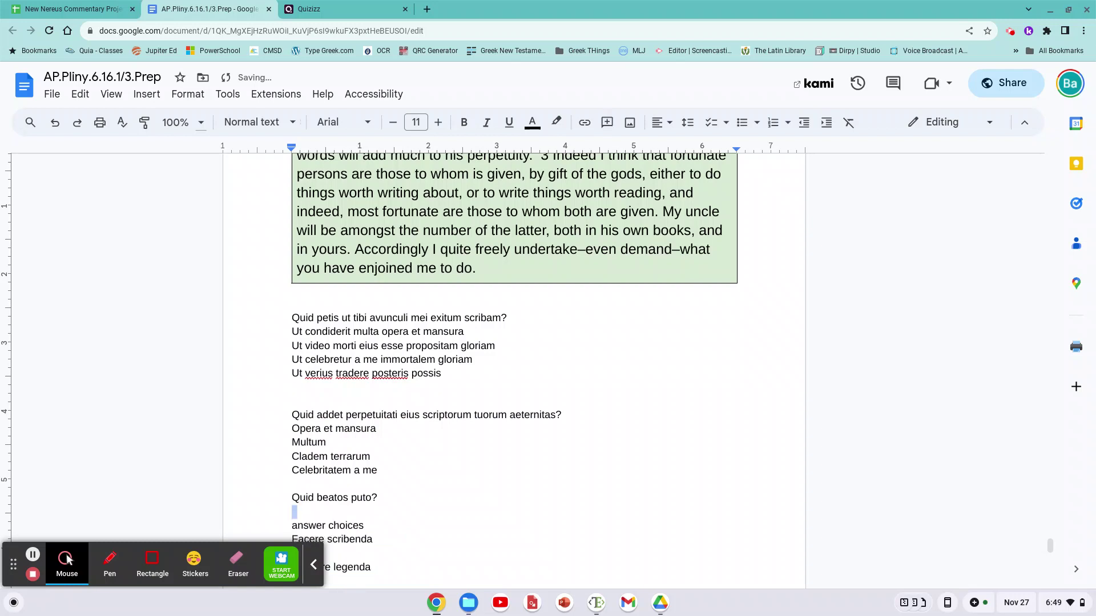
pyautogui.scroll(-4, 513, 365)
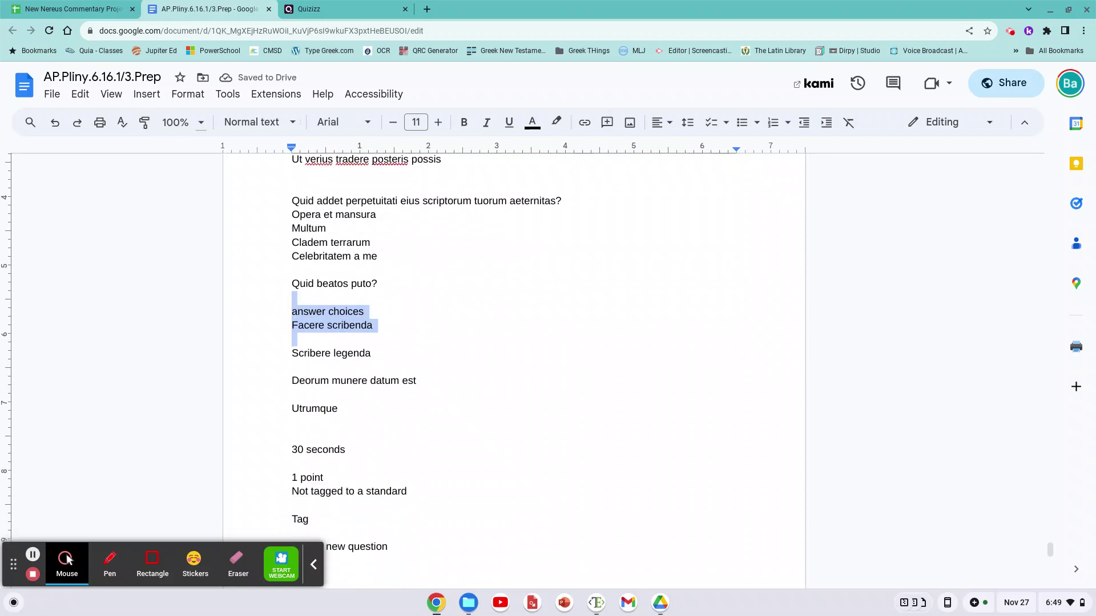
pyautogui.press('Delete')
pyautogui.press('Down')
pyautogui.press('Delete')
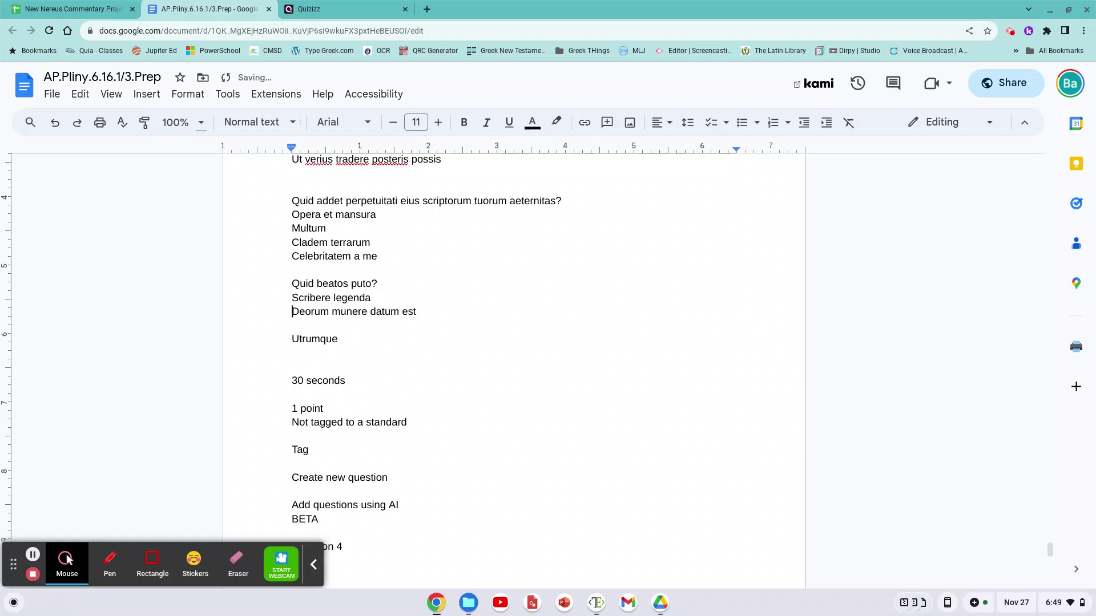
pyautogui.press('Down')
pyautogui.press('Delete')
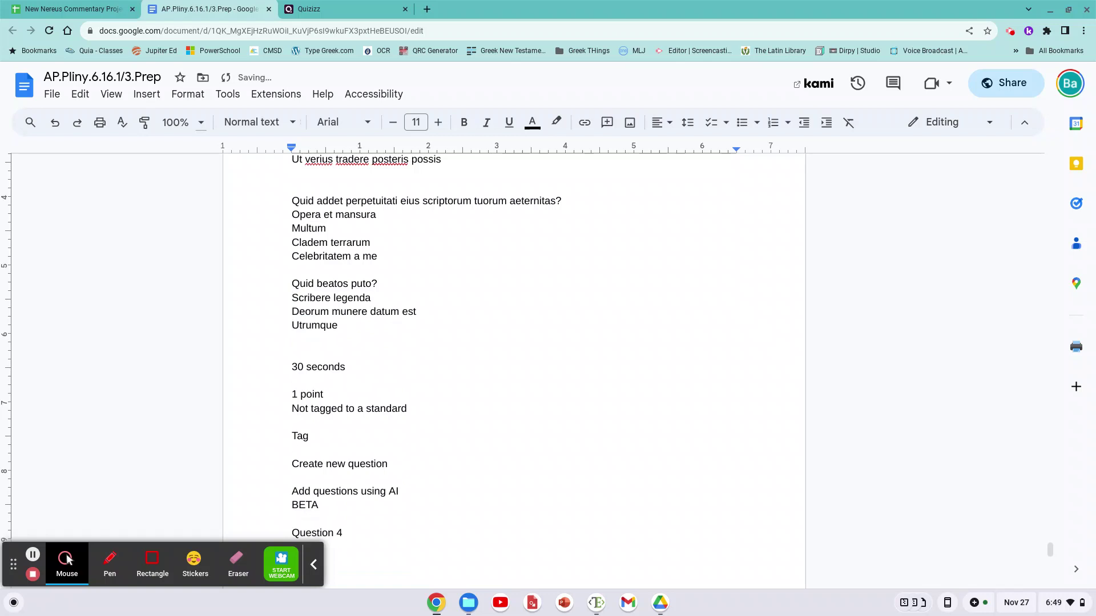
# Undo the deletions to restore Facere scribenda, then tidy the third question's options and footer
pyautogui.hotkey('ctrl', 'z')
pyautogui.hotkey('ctrl', 'z')
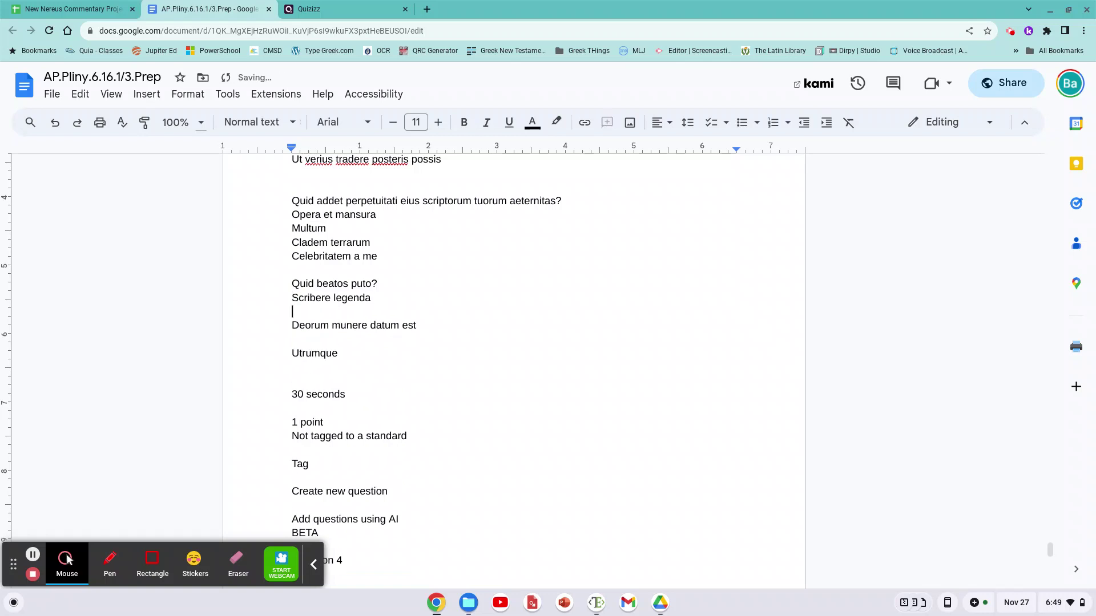
pyautogui.hotkey('ctrl', 'z')
pyautogui.hotkey('ctrl', 'z')
pyautogui.hotkey('ctrl', 'z')
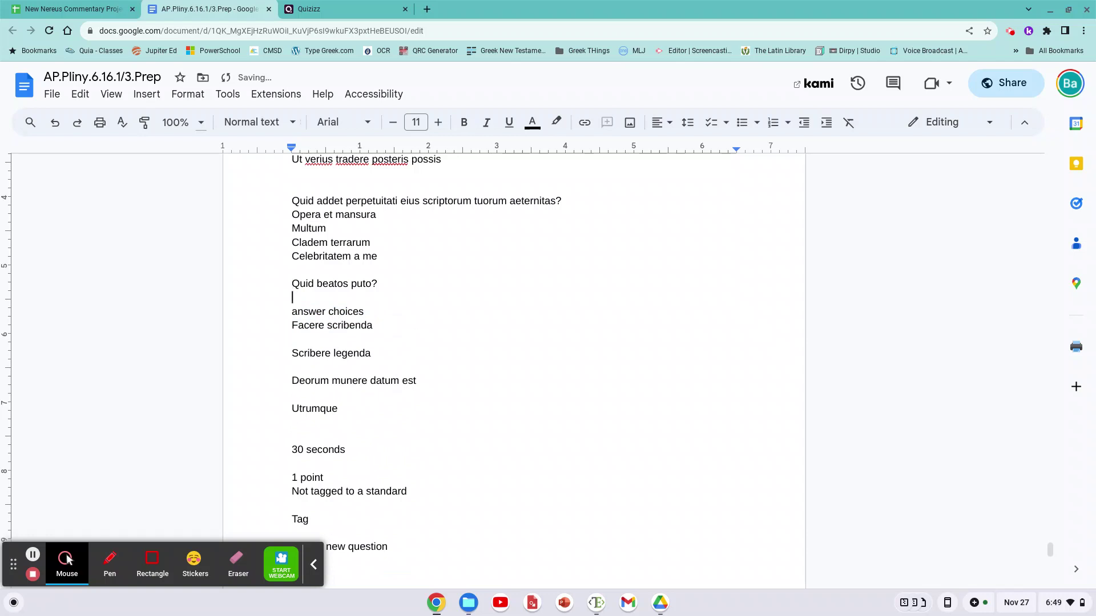
pyautogui.hotkey('ctrl', 'z')
pyautogui.hotkey('ctrl', 'z')
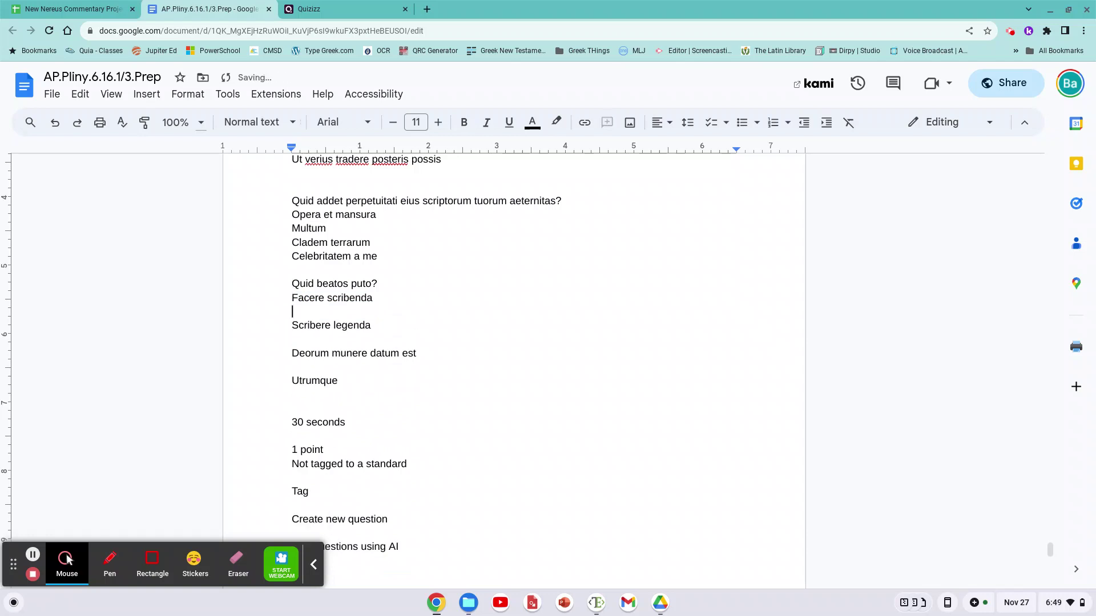
pyautogui.hotkey('ctrl', 'z')
pyautogui.hotkey('ctrl', 'z')
pyautogui.hotkey('ctrl', 'z')
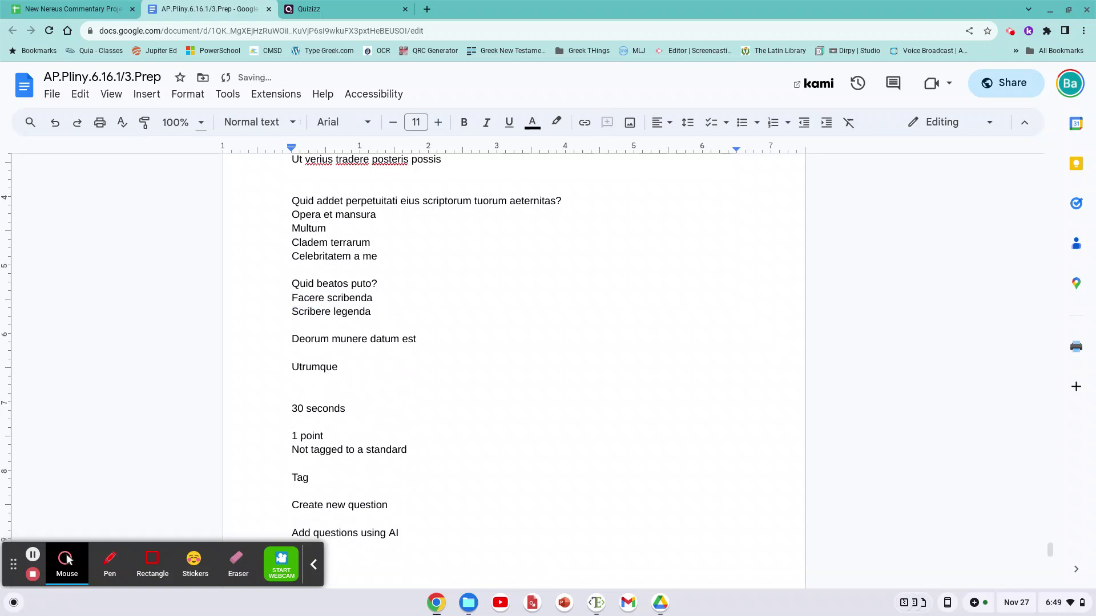
pyautogui.press('Delete')
pyautogui.press('Down')
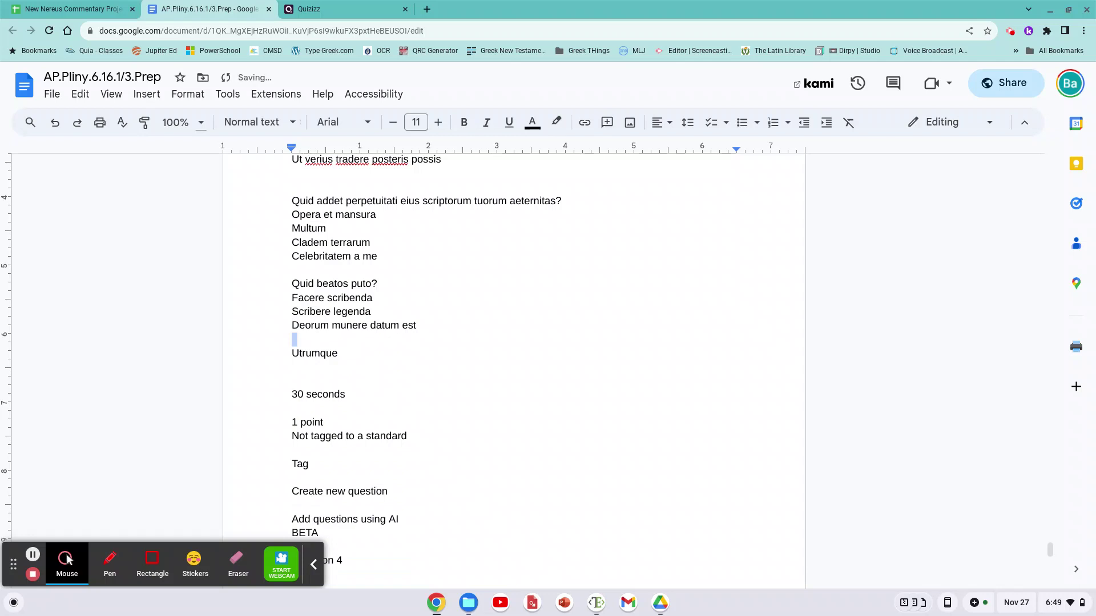
pyautogui.press('Delete')
pyautogui.press('Down')
pyautogui.hotkey('shift', 'Down')
pyautogui.hotkey('shift', 'Down')
pyautogui.hotkey('shift', 'Down')
pyautogui.hotkey('shift', 'Down')
pyautogui.hotkey('shift', 'Down')
pyautogui.hotkey('shift', 'Down')
pyautogui.hotkey('shift', 'Down')
pyautogui.hotkey('shift', 'Down')
pyautogui.hotkey('shift', 'Down')
pyautogui.hotkey('shift', 'Down')
pyautogui.hotkey('shift', 'Down')
pyautogui.hotkey('shift', 'Down')
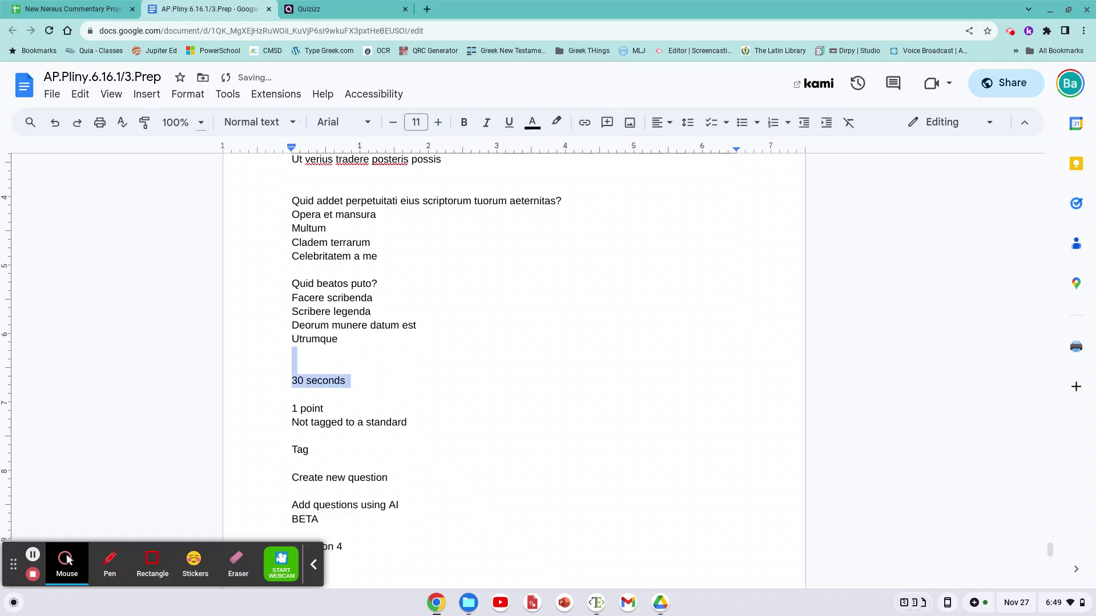
pyautogui.hotkey('shift', 'Down')
pyautogui.press('Delete')
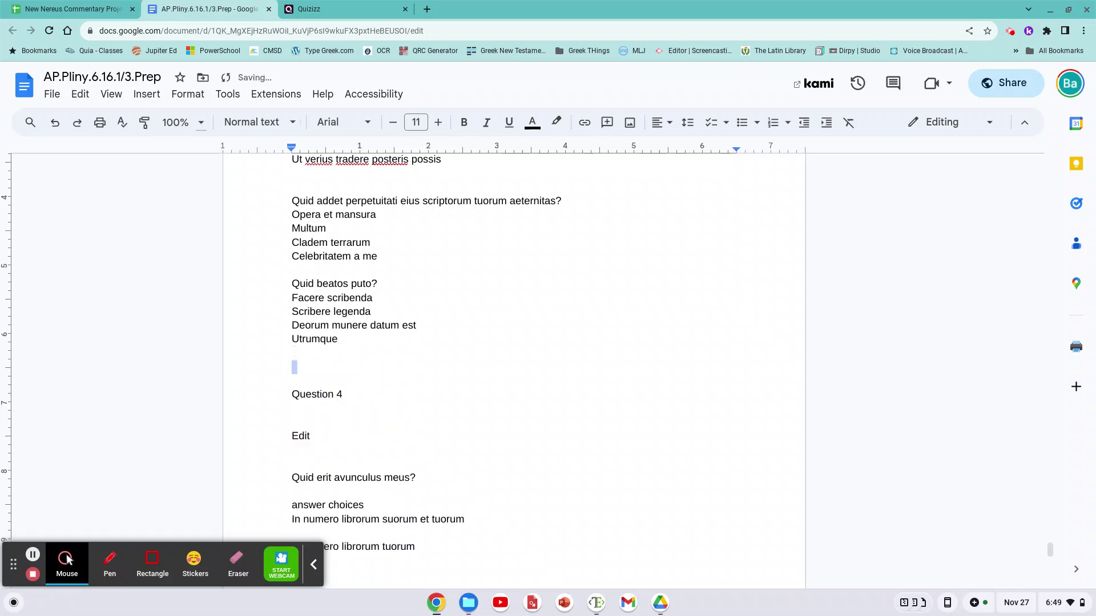
# Clean the fourth question's labels and blank lines, deleting all leftover text after its options
pyautogui.hotkey('shift', 'Down')
pyautogui.hotkey('shift', 'Down')
pyautogui.hotkey('shift', 'Down')
pyautogui.hotkey('shift', 'Down')
pyautogui.hotkey('shift', 'Down')
pyautogui.hotkey('shift', 'Down')
pyautogui.hotkey('shift', 'Down')
pyautogui.press('Delete')
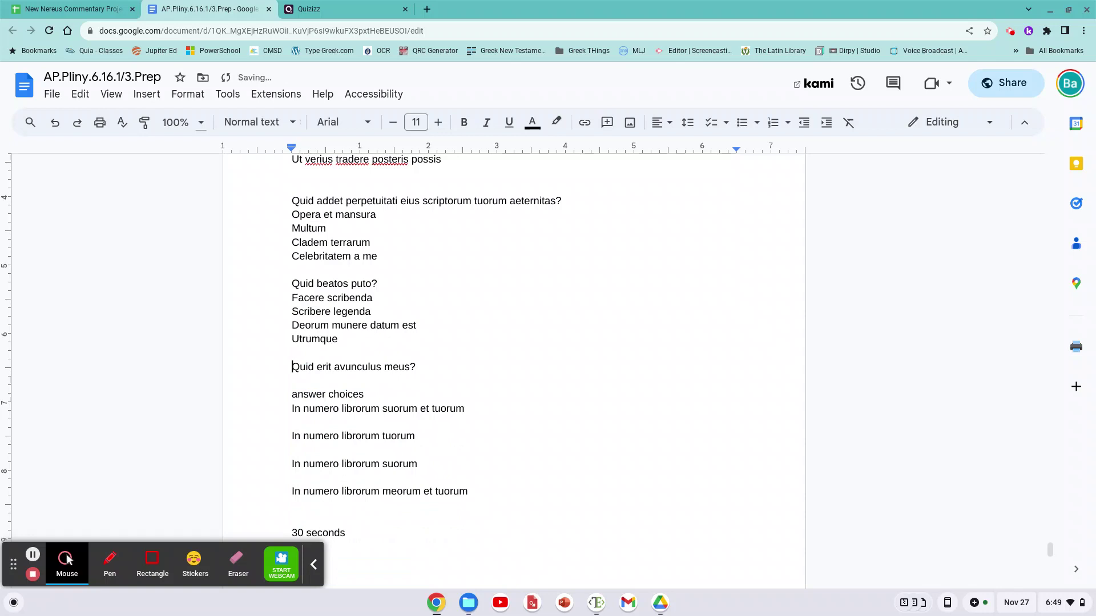
pyautogui.hotkey('shift', 'Down')
pyautogui.hotkey('shift', 'Down')
pyautogui.press('Delete')
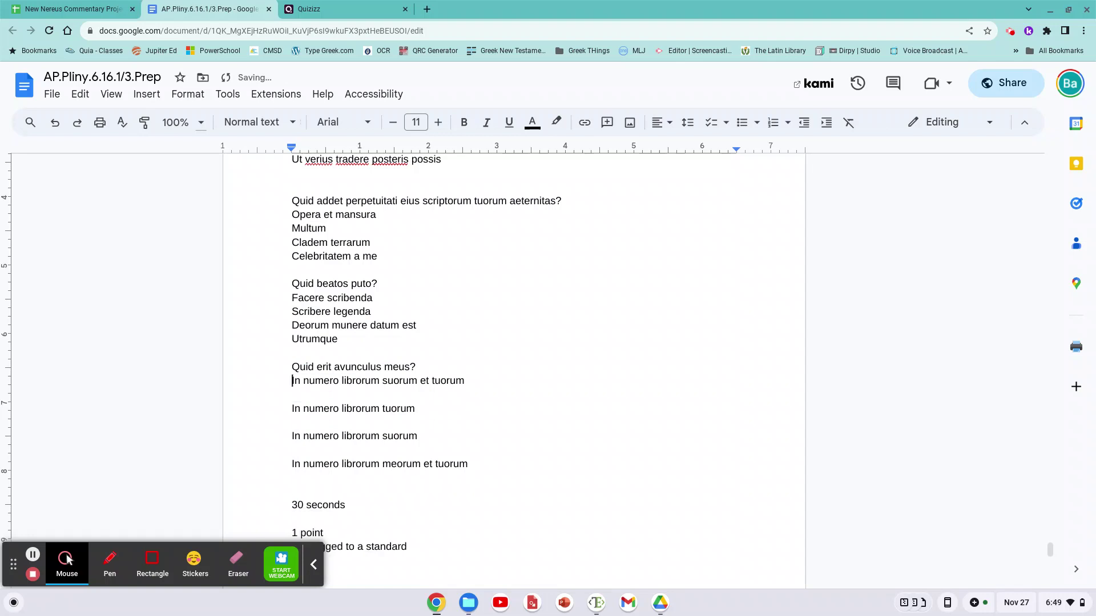
pyautogui.press('Down')
pyautogui.press('Delete')
pyautogui.press('Down')
pyautogui.press('Delete')
pyautogui.press('Down')
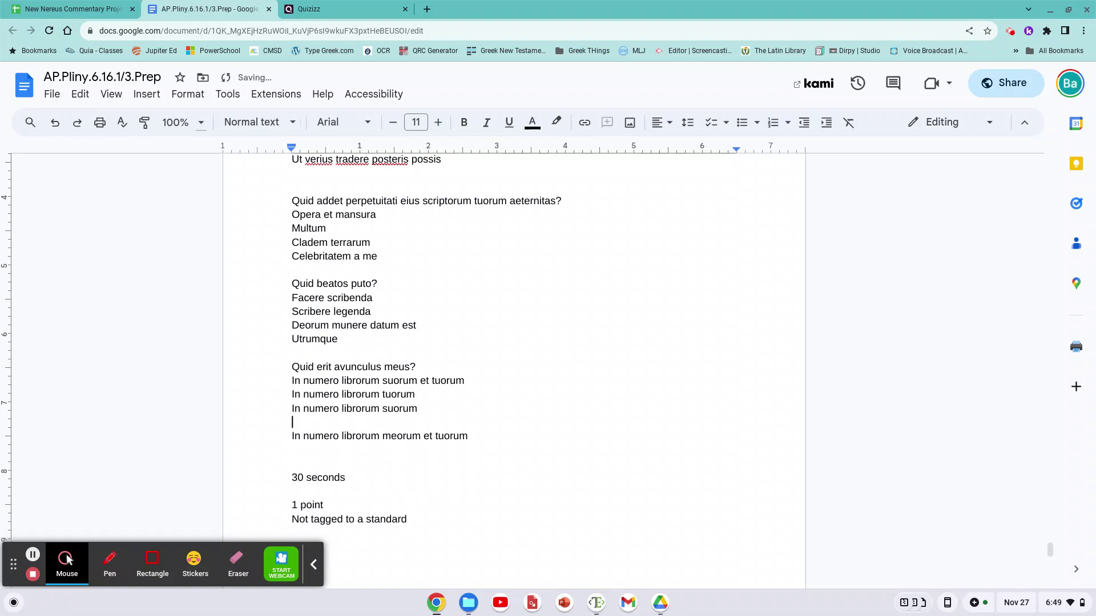
pyautogui.press('Delete')
pyautogui.press('Down')
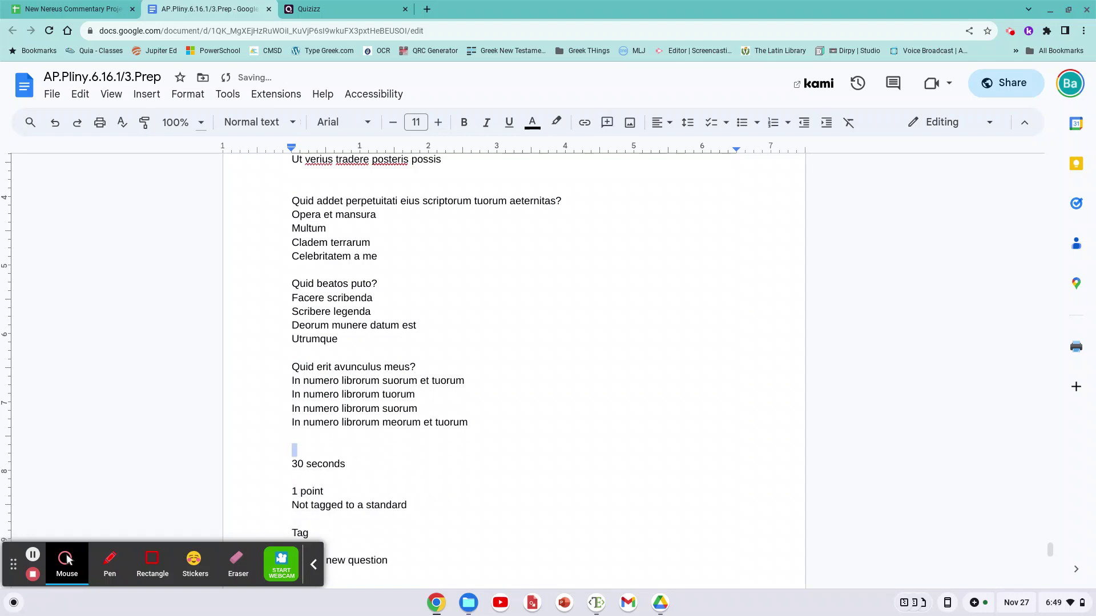
pyautogui.hotkey('shift', 'Down')
pyautogui.hotkey('shift', 'Down')
pyautogui.hotkey('shift', 'Down')
pyautogui.hotkey('shift', 'Down')
pyautogui.hotkey('shift', 'Down')
pyautogui.hotkey('shift', 'Down')
pyautogui.hotkey('shift', 'Down')
pyautogui.hotkey('shift', 'Down')
pyautogui.hotkey('shift', 'Down')
pyautogui.hotkey('shift', 'Down')
pyautogui.hotkey('shift', 'Down')
pyautogui.hotkey('shift', 'Down')
pyautogui.hotkey('shift', 'Down')
pyautogui.hotkey('shift', 'Down')
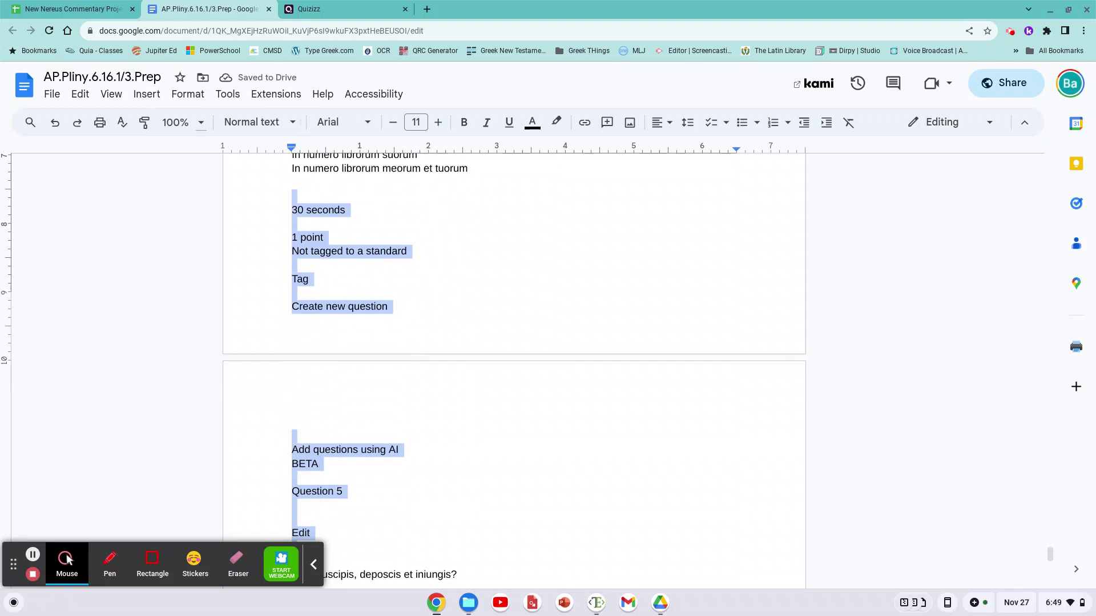
pyautogui.hotkey('ctrl', 'shift', 'End')
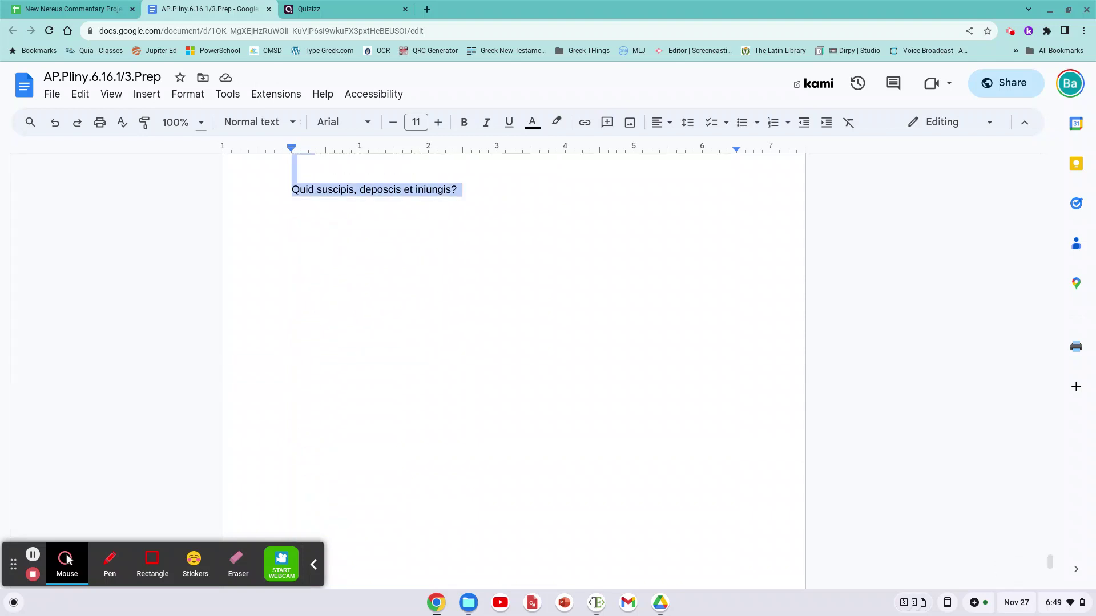
pyautogui.press('BackSpace')
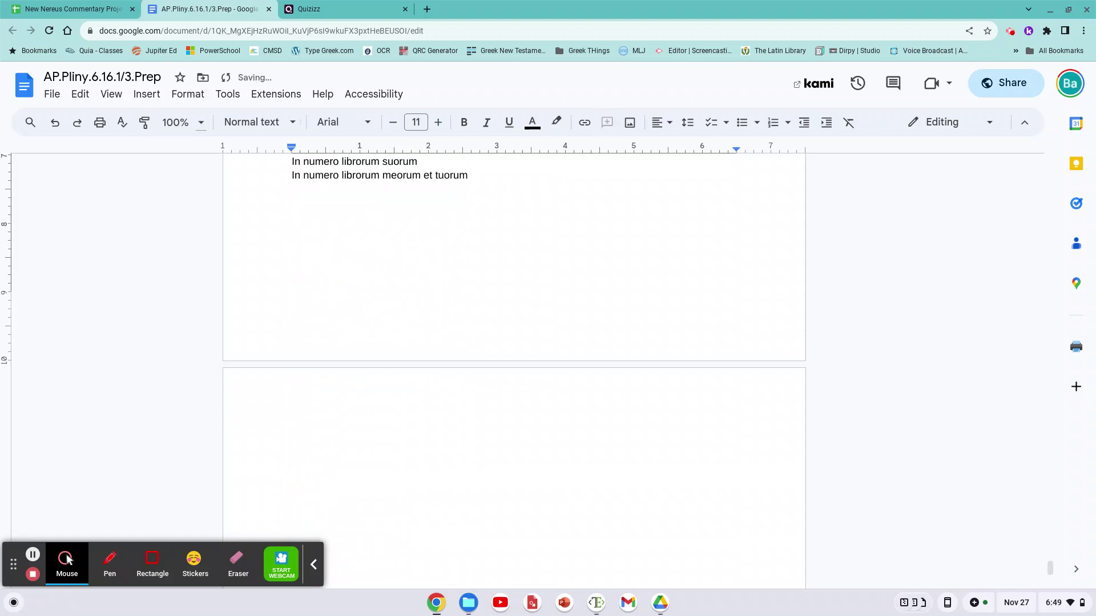
# Leave the Quizizz quiz editor for the home page
pyautogui.scroll(2, 67, 559)
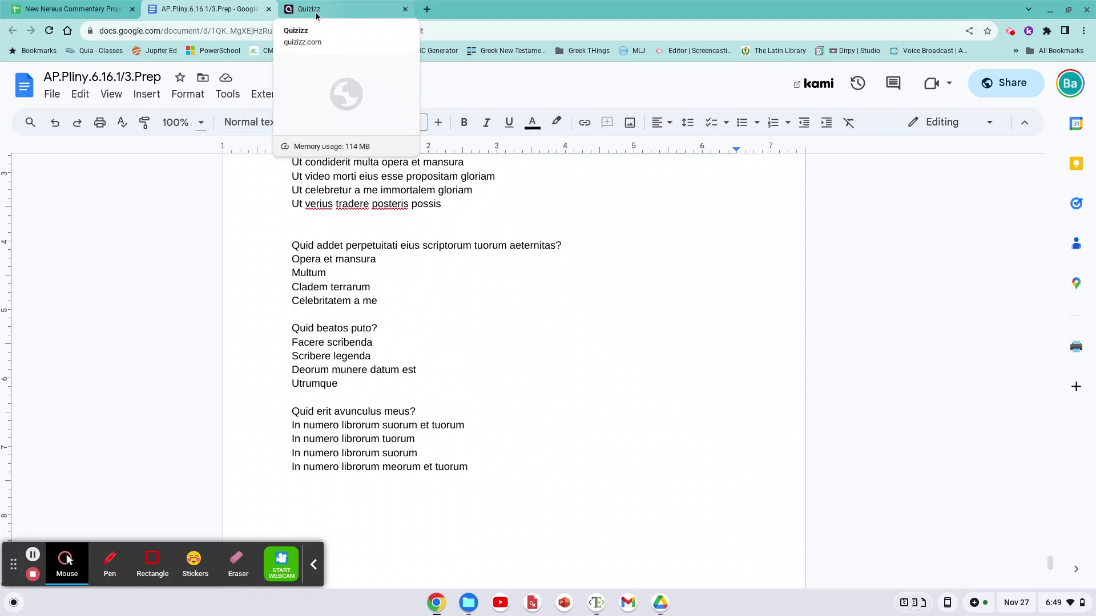
pyautogui.click(294, 9)
pyautogui.scroll(14, 272, 221)
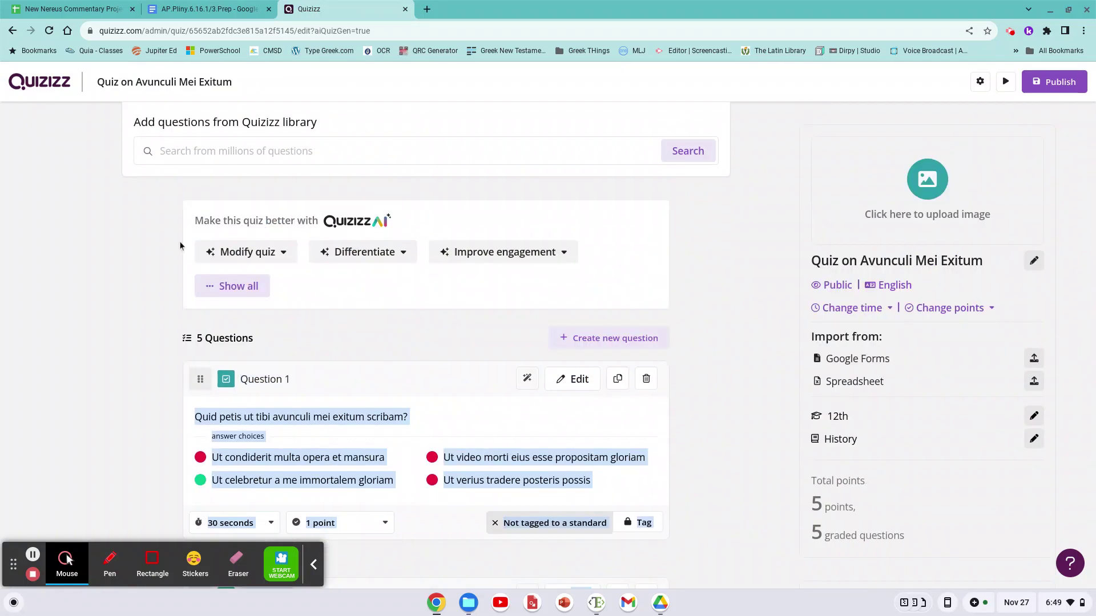
pyautogui.click(47, 84)
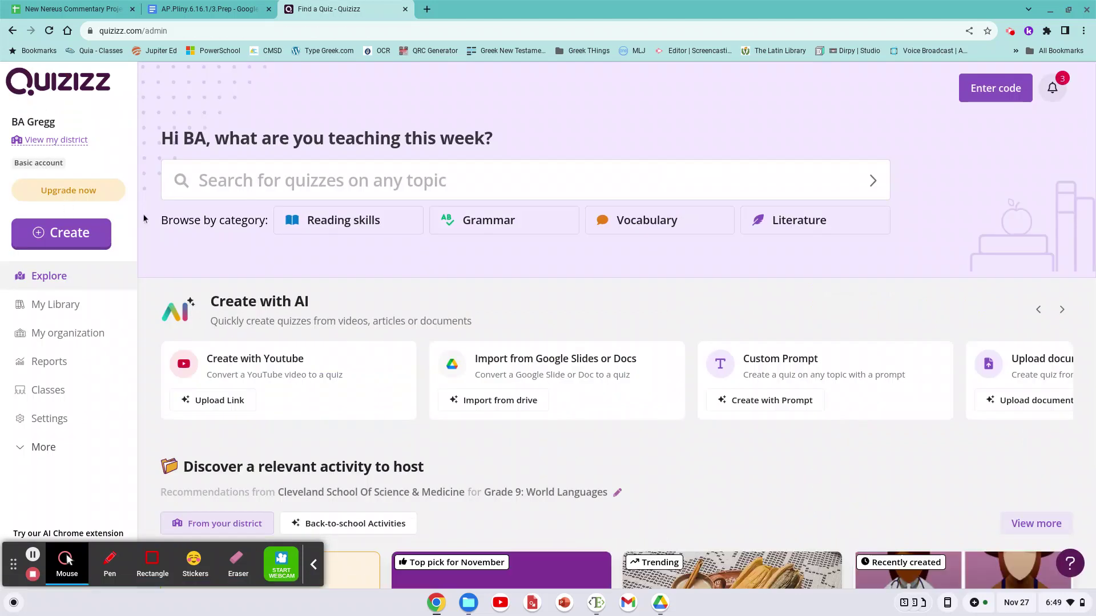
# Select the English translation in the AP.Pliny doc's translation table
pyautogui.hotkey('alt', 'Tab')
pyautogui.hotkey('alt', 'Tab')
pyautogui.click(206, 8)
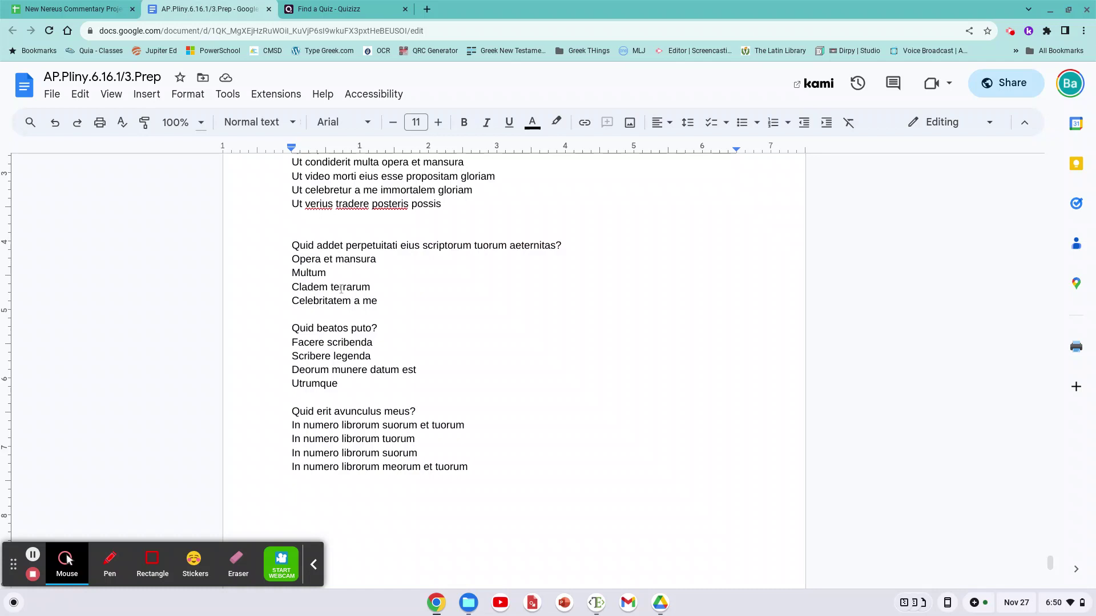
pyautogui.scroll(10, 337, 253)
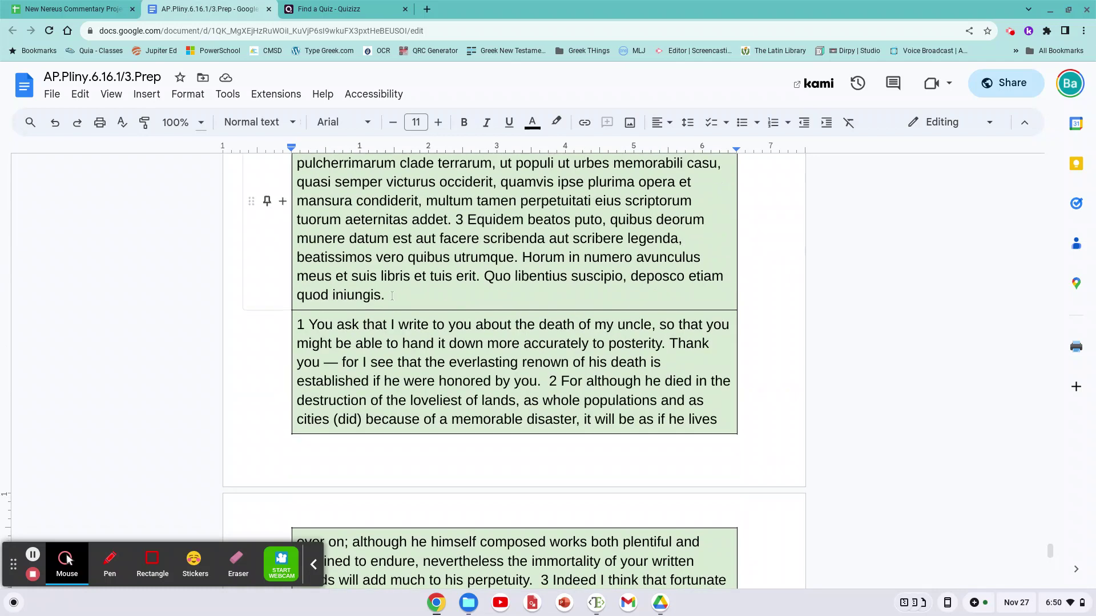
pyautogui.click(393, 295)
pyautogui.hotkey('ctrl', 'shift', 'Down')
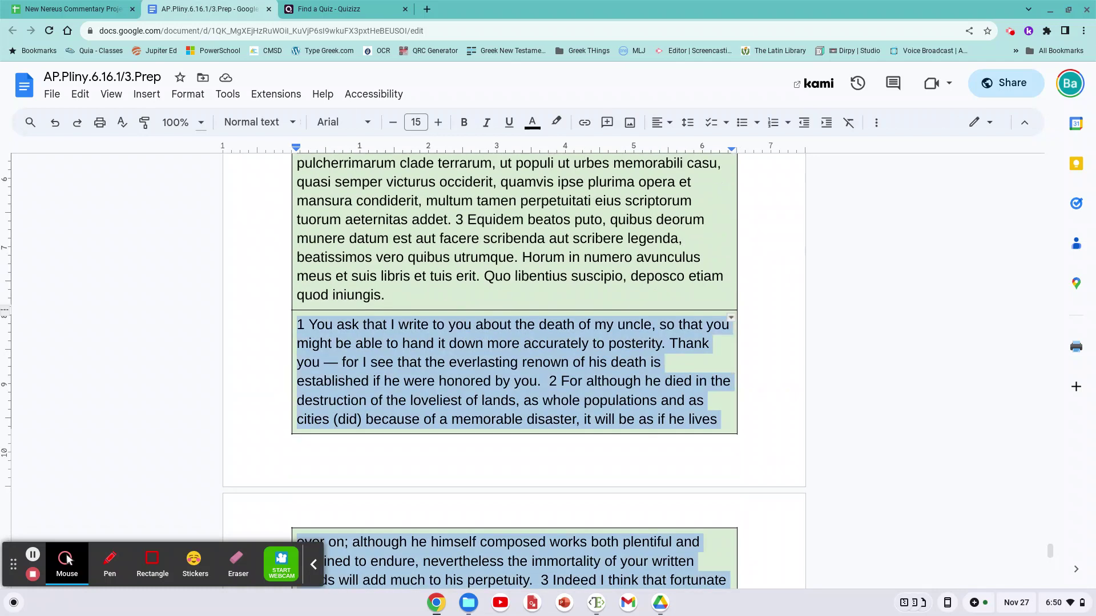
# Start a blank quiz from scratch, then abandon it and return home
pyautogui.click(318, 16)
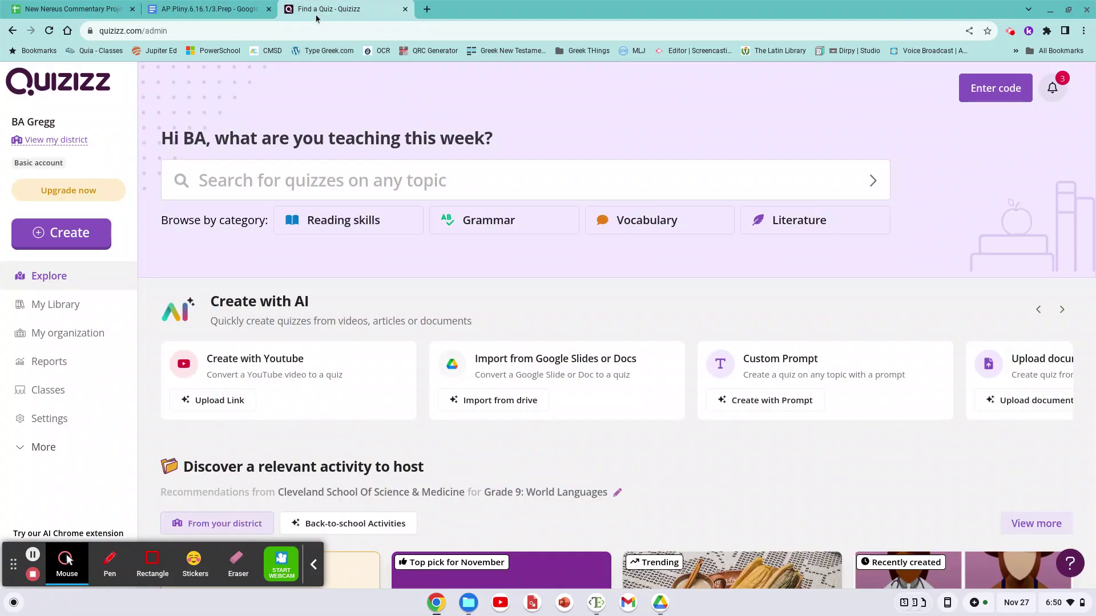
pyautogui.click(68, 234)
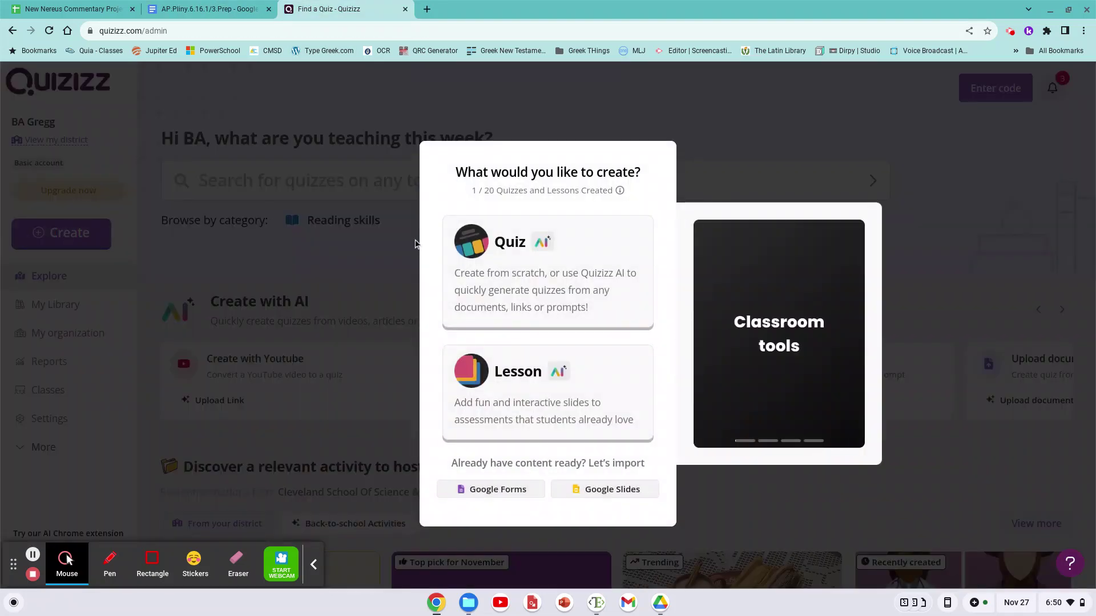
pyautogui.click(512, 242)
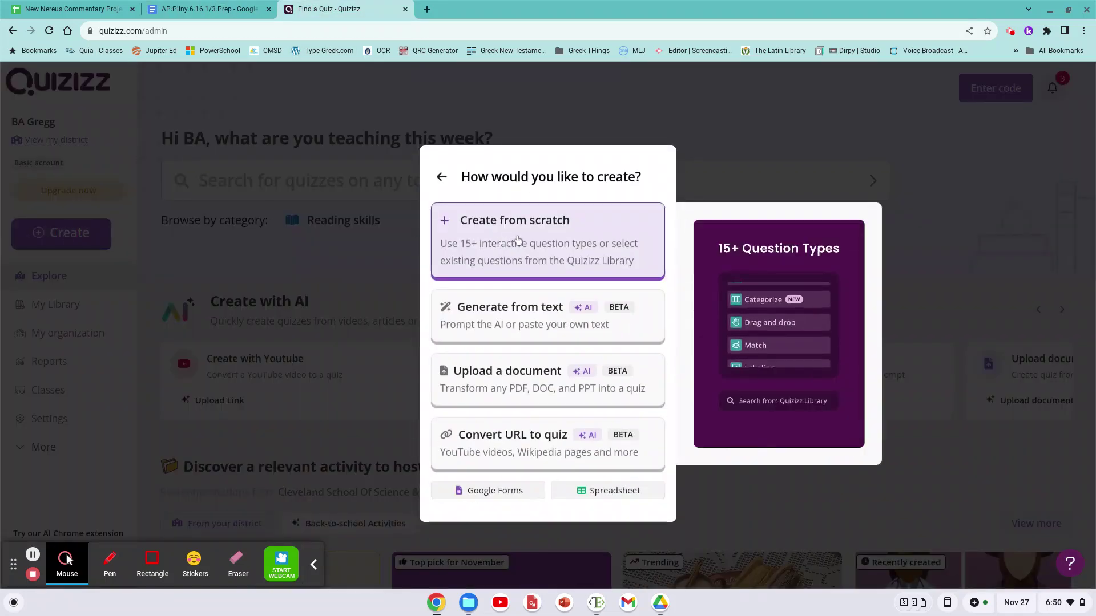
pyautogui.click(518, 240)
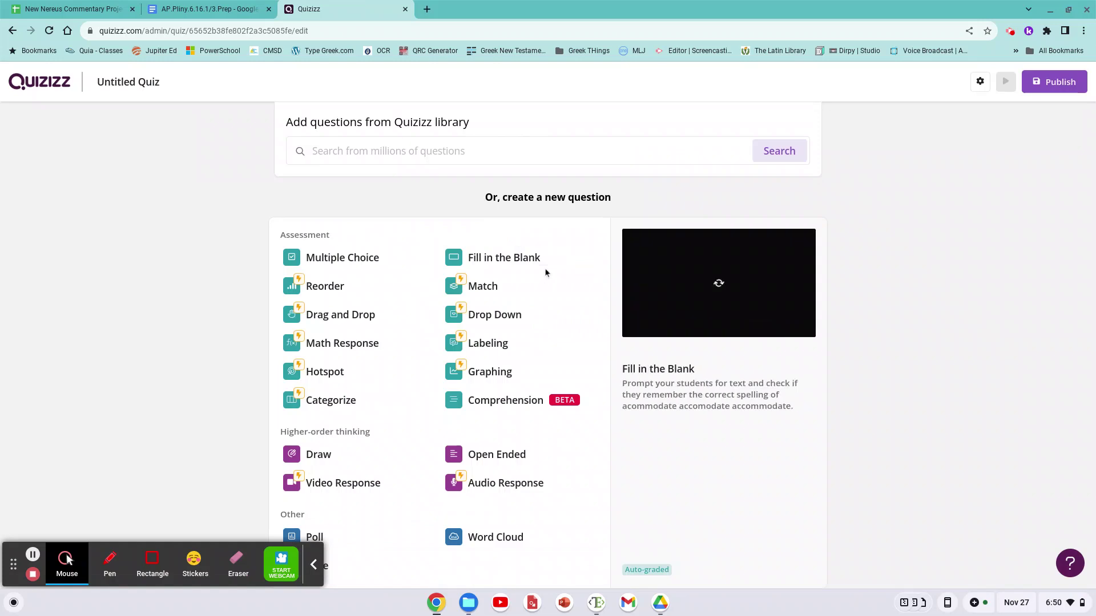
pyautogui.click(13, 31)
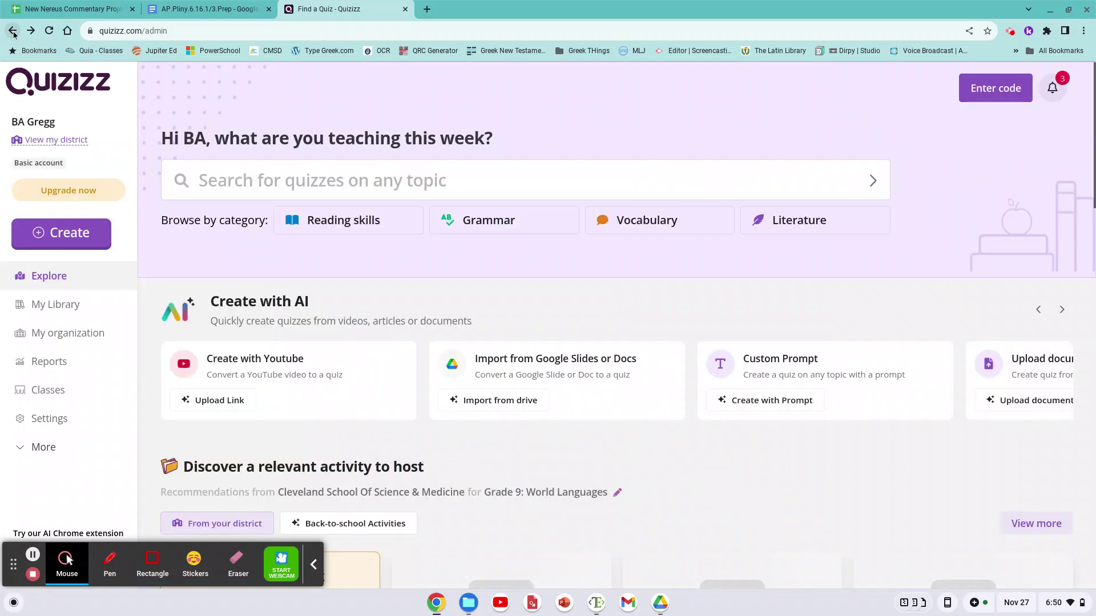
# Generate an AI quiz from text, pasting the English translation as the excerpt
pyautogui.click(57, 239)
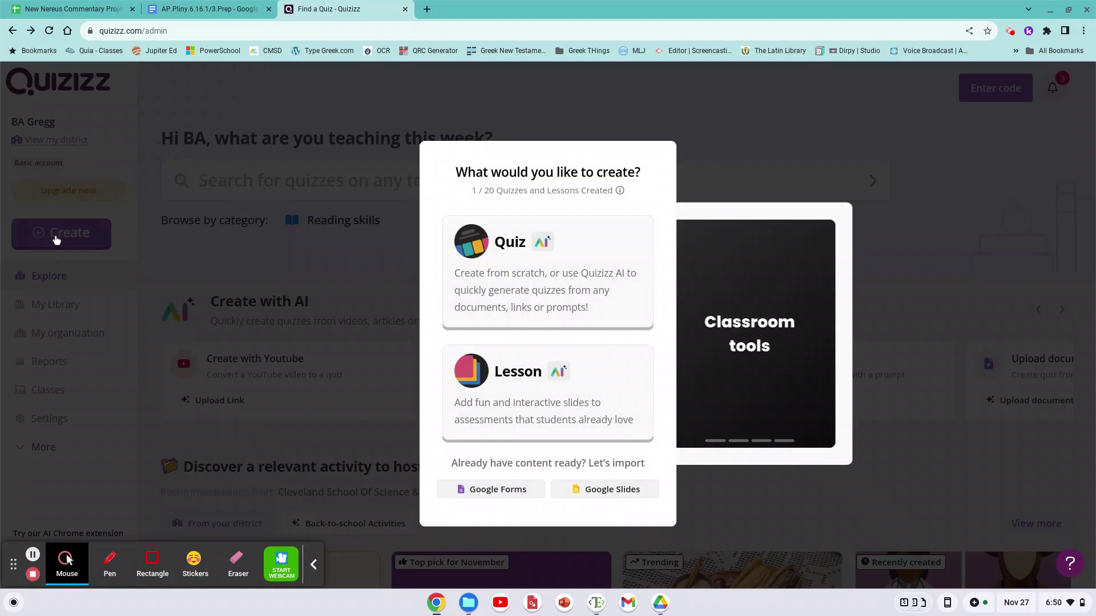
pyautogui.click(546, 264)
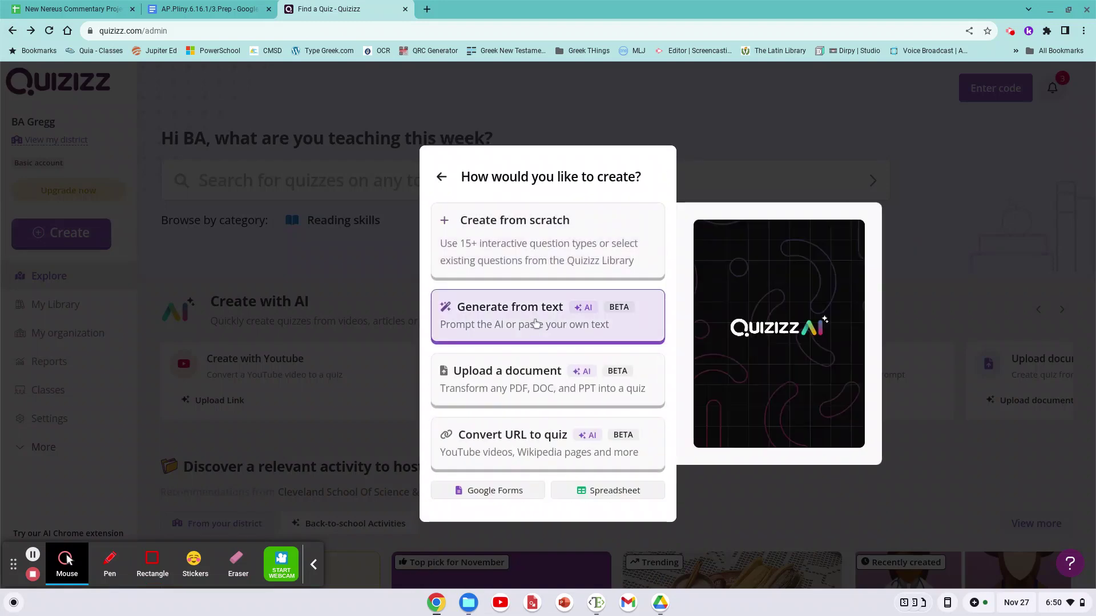
pyautogui.click(536, 323)
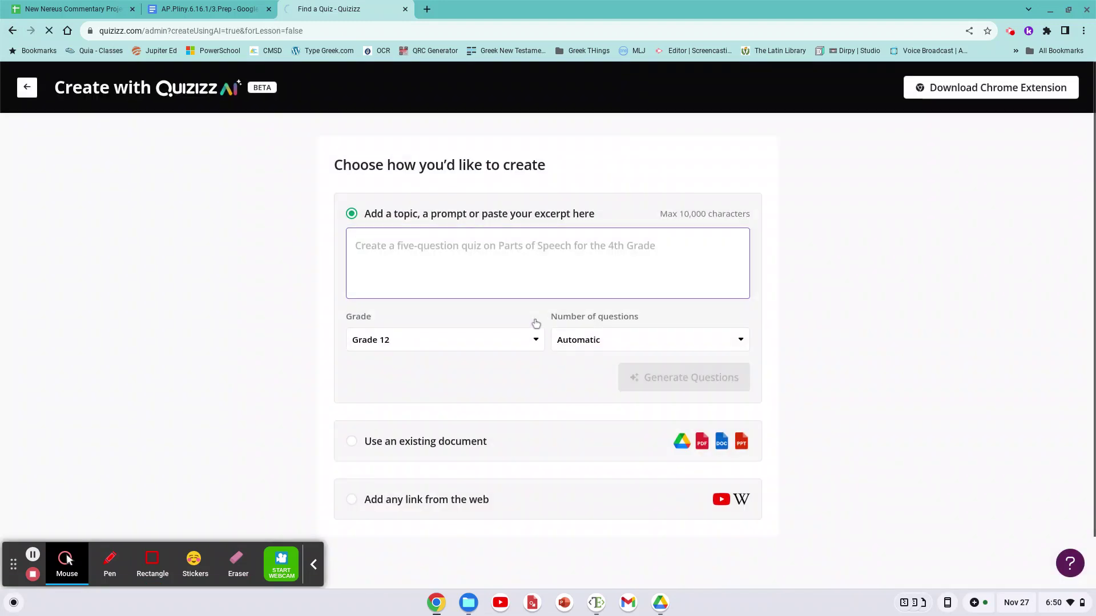
pyautogui.click(495, 261)
pyautogui.hotkey('ctrl', 'v')
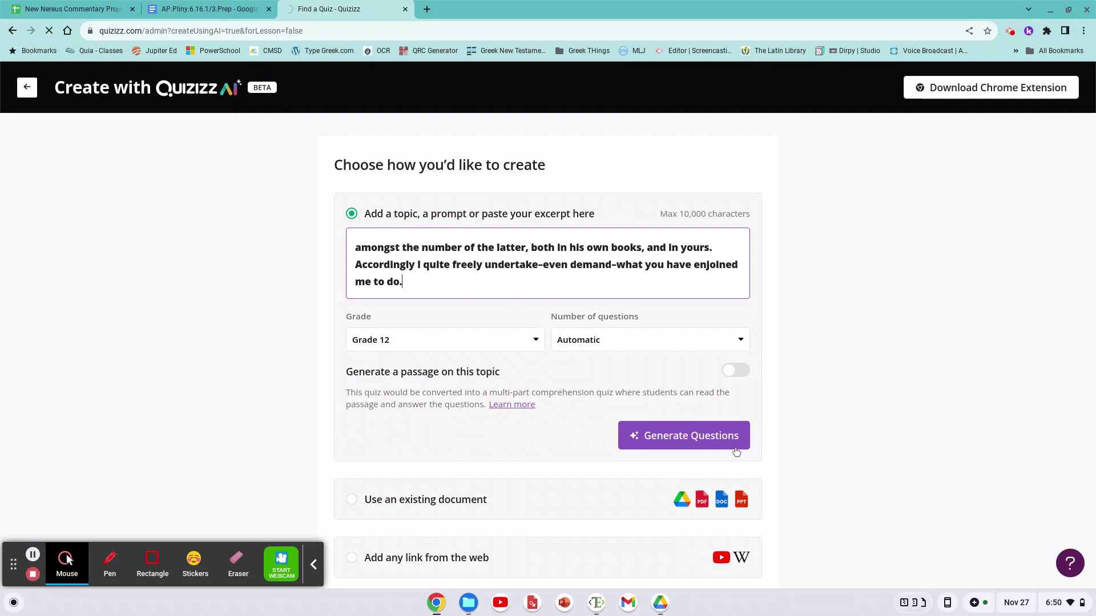
pyautogui.click(716, 438)
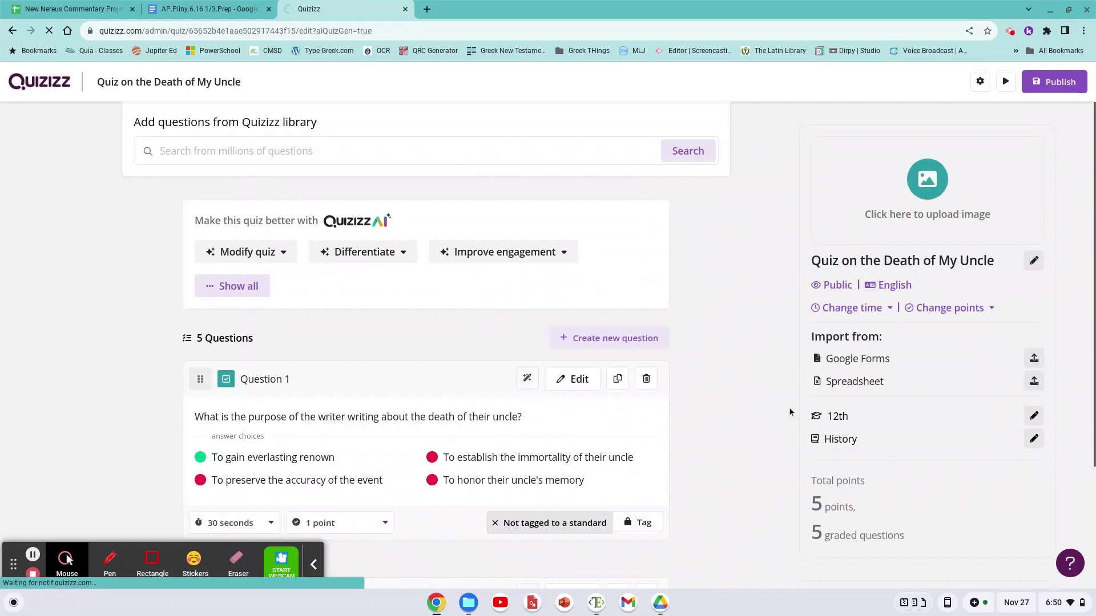
# Select Questions 1–5 of 'Quiz on the Death of My Uncle' and return to the Pliny doc
pyautogui.scroll(-4, 790, 411)
pyautogui.scroll(-15, 645, 413)
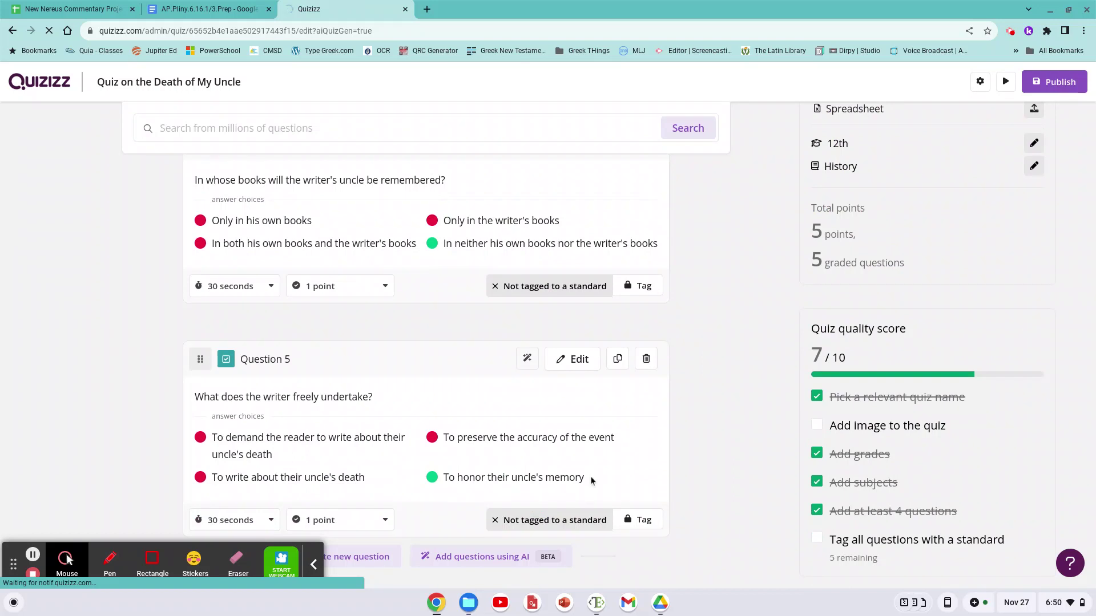
pyautogui.scroll(10, 590, 476)
pyautogui.scroll(-2, 120, 295)
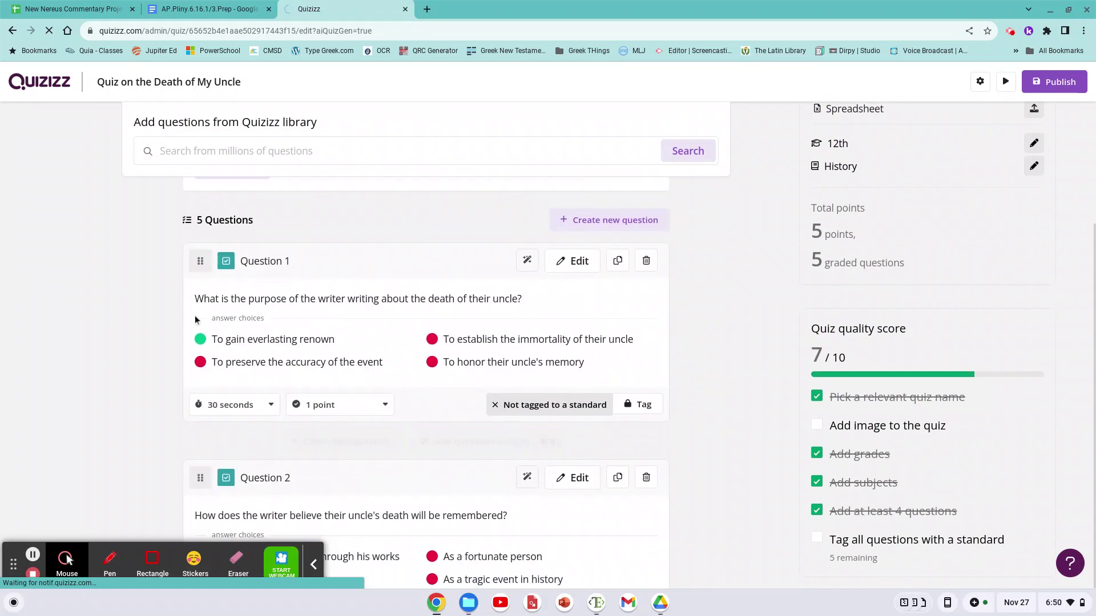
pyautogui.moveTo(197, 297); pyautogui.dragTo(604, 485)
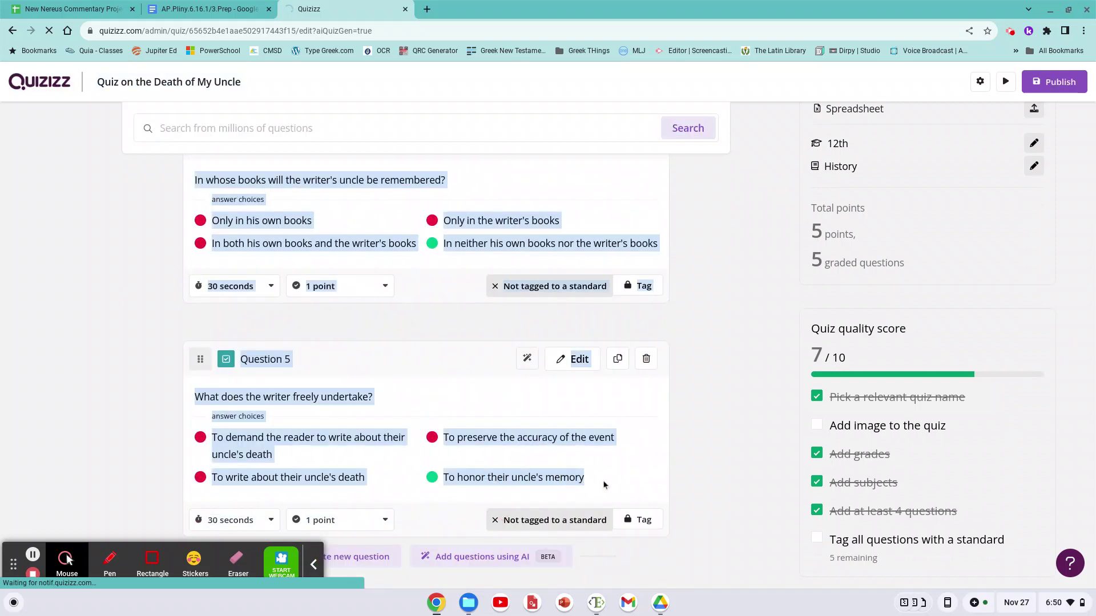
pyautogui.hotkey('alt', 'Tab')
pyautogui.hotkey('alt', 'Tab')
pyautogui.click(209, 10)
pyautogui.scroll(-20, 434, 332)
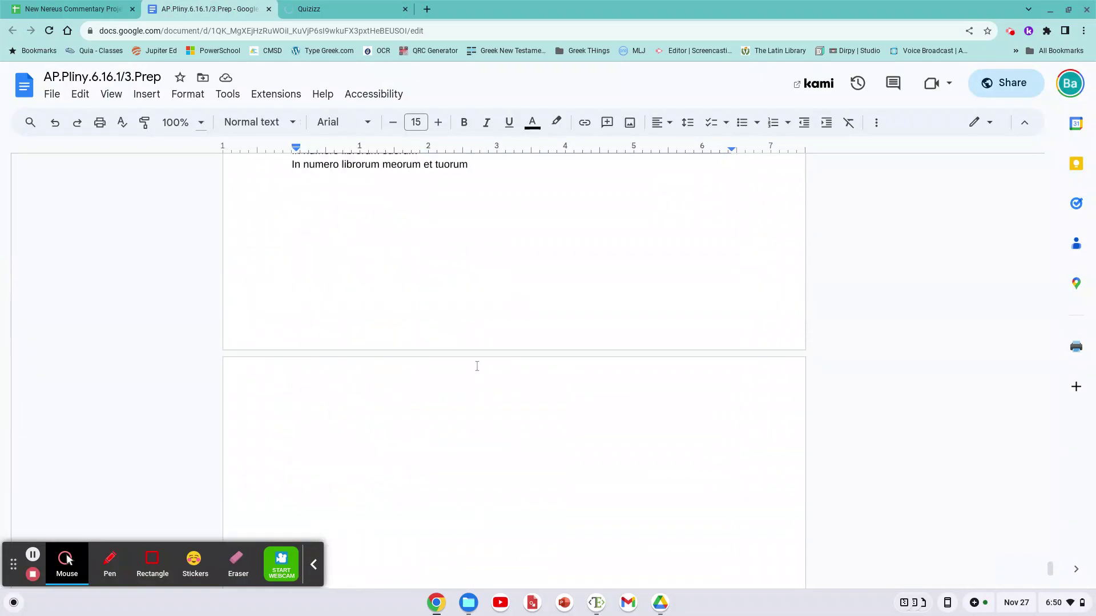
# Paste the English quiz questions on the final line and remove blank lines between the first answers
pyautogui.click(338, 238)
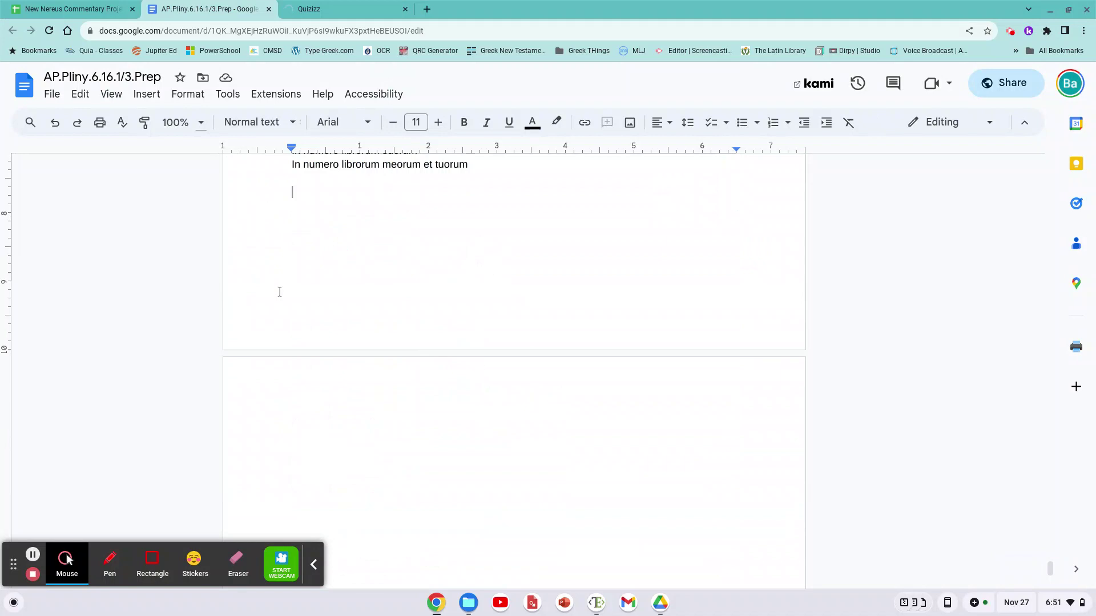
pyautogui.hotkey('ctrl', 'v')
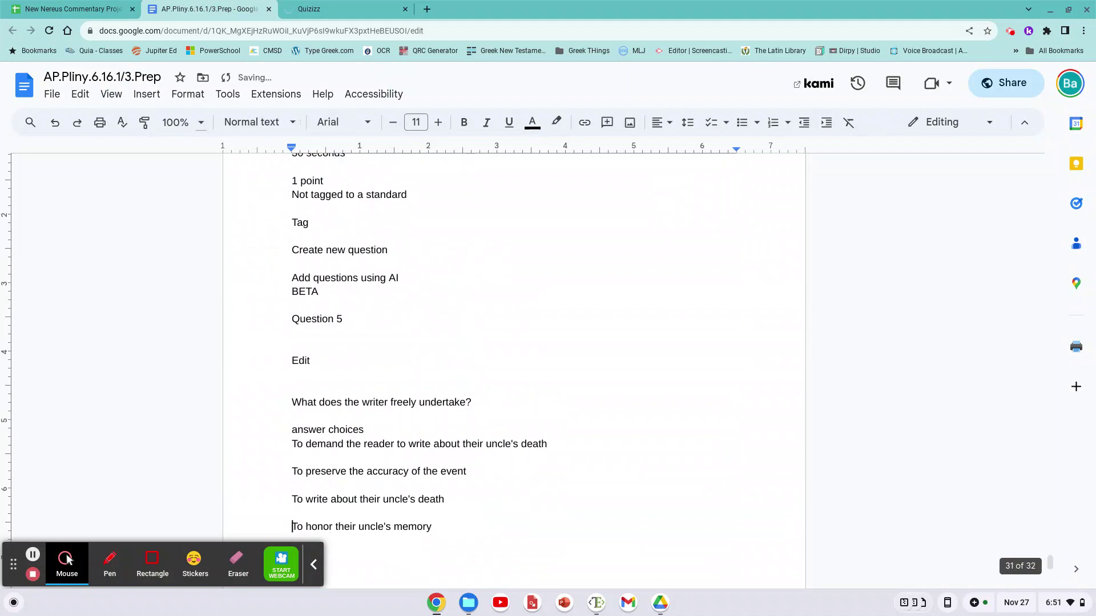
pyautogui.press('BackSpace')
pyautogui.press('Up')
pyautogui.press('BackSpace')
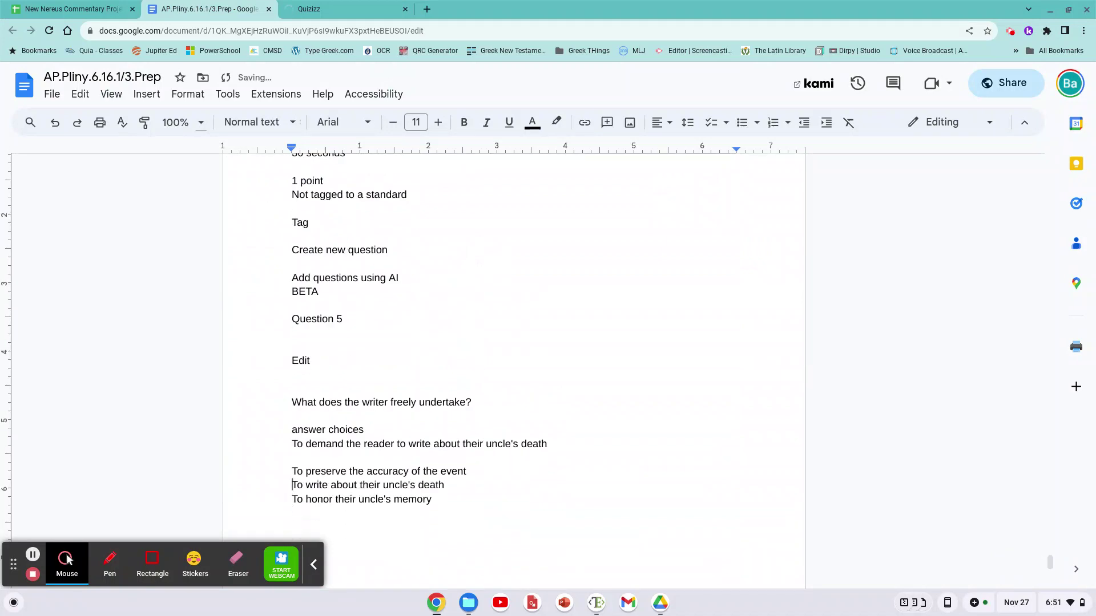
pyautogui.press('BackSpace')
pyautogui.press('BackSpace')
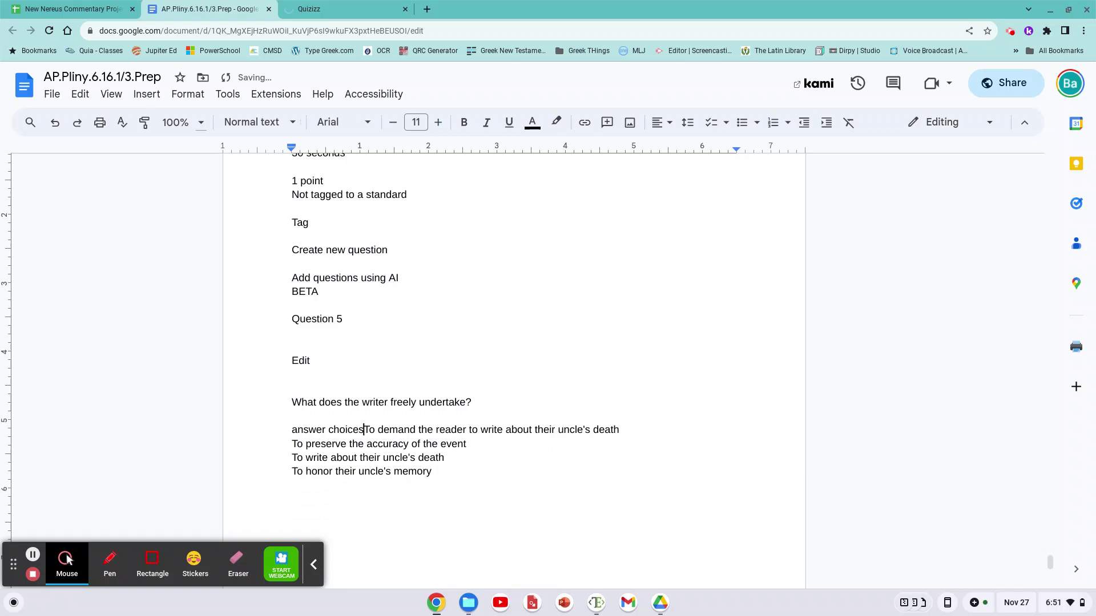
pyautogui.hotkey('shift', 'Up')
pyautogui.press('BackSpace')
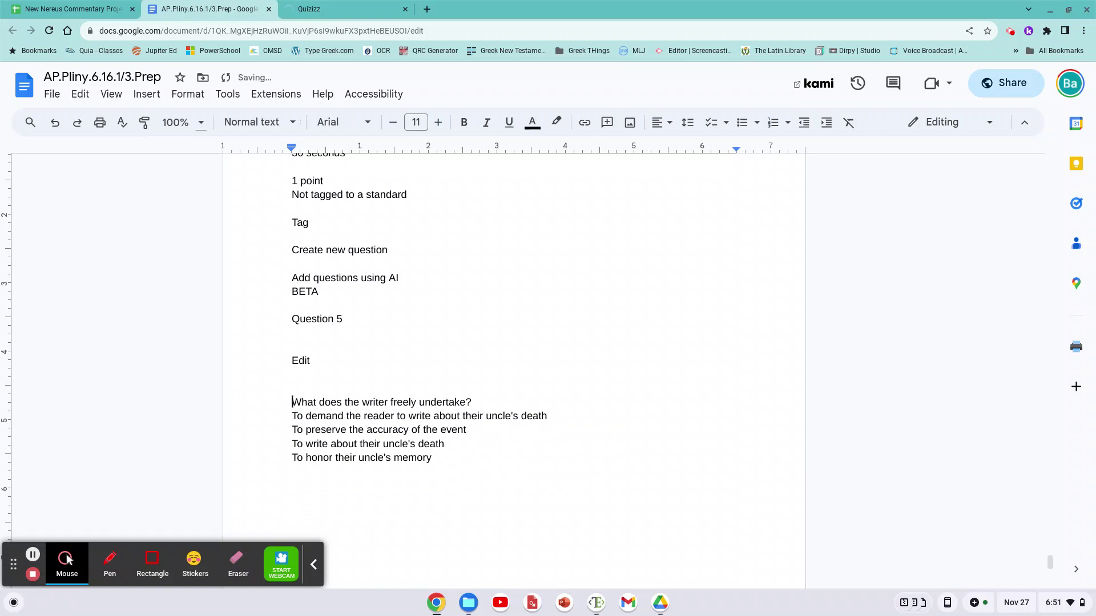
pyautogui.press('Up')
# Delete the leftover Tag, timer and points lines and pull the remaining answers together
pyautogui.hotkey('shift', 'Up')
pyautogui.hotkey('shift', 'Up')
pyautogui.hotkey('shift', 'Up')
pyautogui.hotkey('shift', 'Up')
pyautogui.hotkey('shift', 'Up')
pyautogui.hotkey('shift', 'Up')
pyautogui.hotkey('shift', 'Up')
pyautogui.hotkey('shift', 'Up')
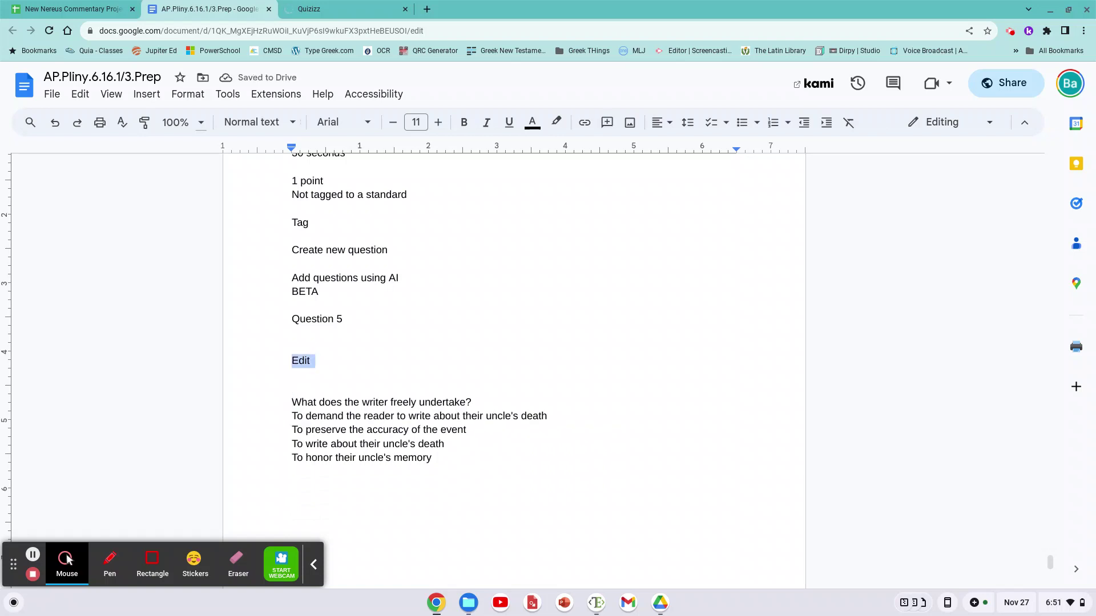
pyautogui.hotkey('shift', 'Up')
pyautogui.hotkey('shift', 'Up')
pyautogui.hotkey('shift', 'Up')
pyautogui.hotkey('shift', 'Up')
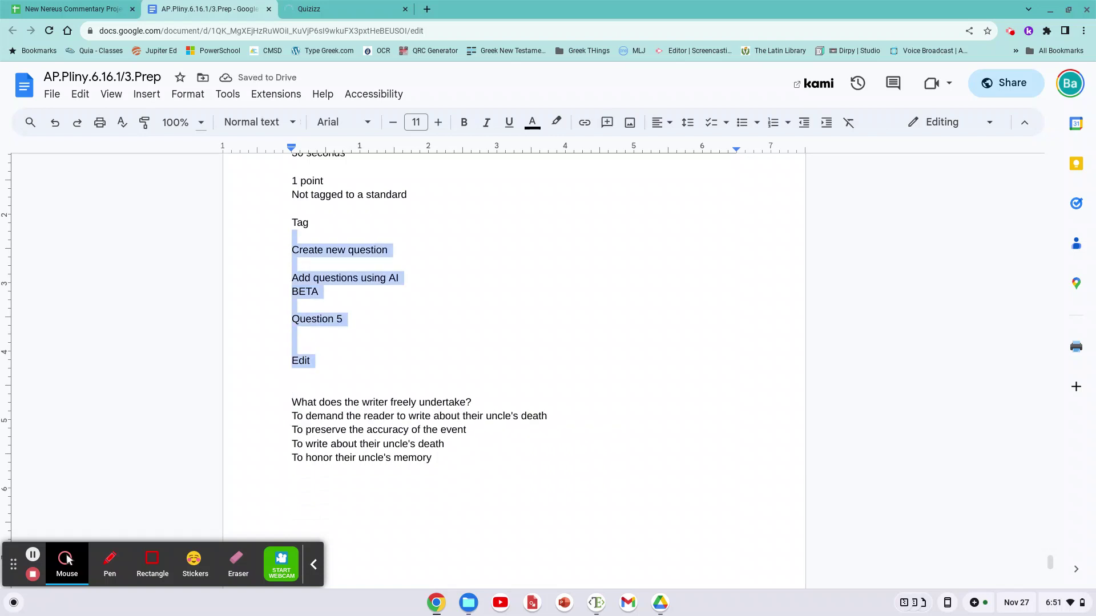
pyautogui.scroll(3, 66, 559)
pyautogui.hotkey('shift', 'Up')
pyautogui.hotkey('shift', 'Up')
pyautogui.hotkey('shift', 'Up')
pyautogui.hotkey('shift', 'Up')
pyautogui.hotkey('shift', 'Up')
pyautogui.hotkey('shift', 'Up')
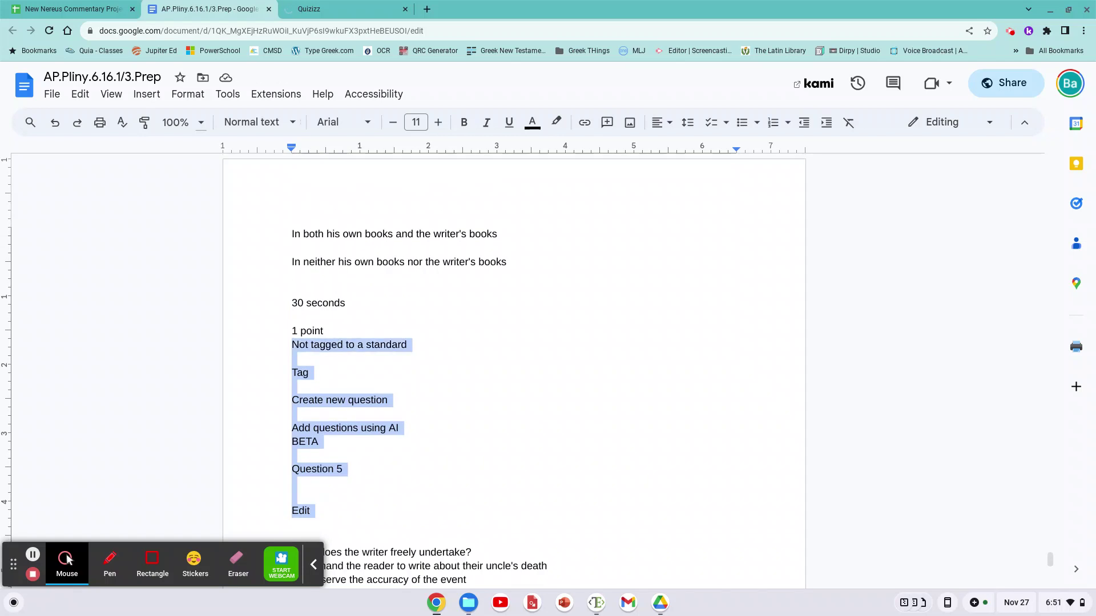
pyautogui.press('BackSpace')
pyautogui.press('Up')
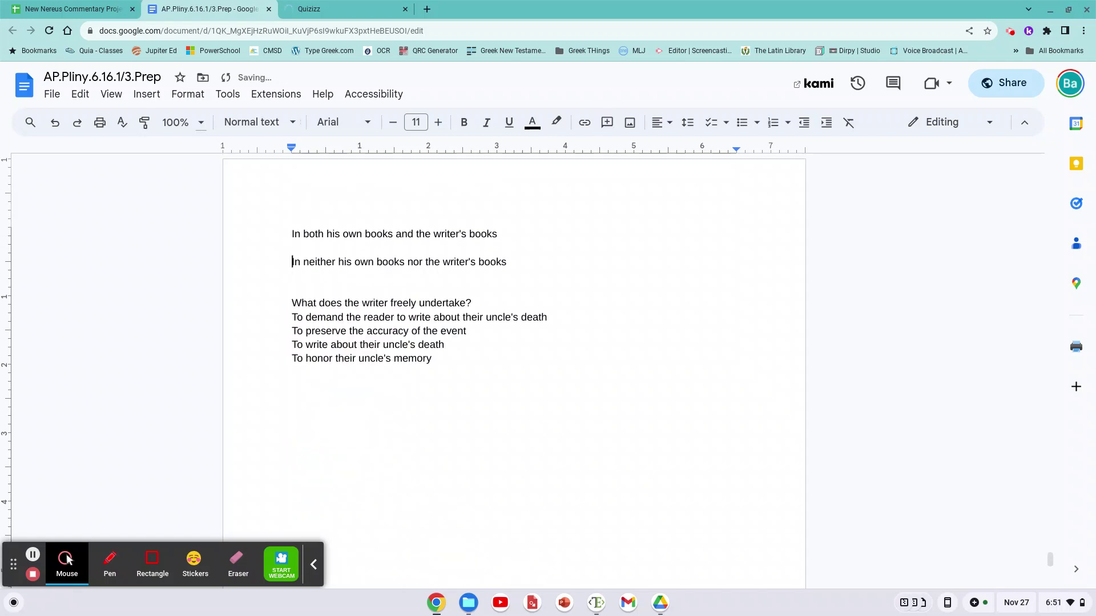
pyautogui.press('BackSpace')
pyautogui.press('BackSpace')
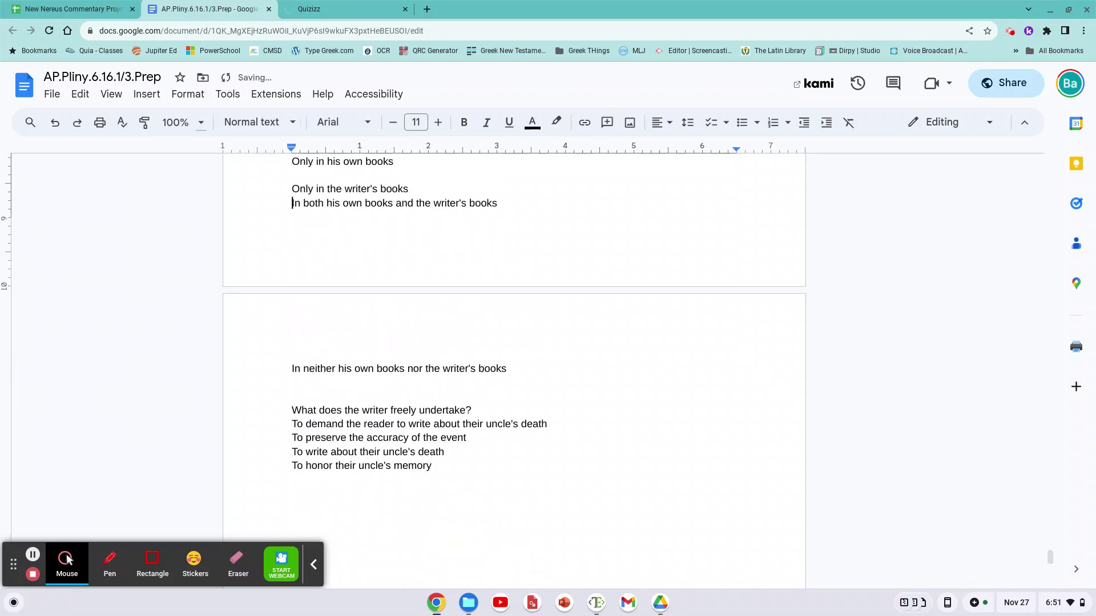
pyautogui.press('BackSpace')
pyautogui.press('Up')
pyautogui.press('Up')
pyautogui.press('Up')
pyautogui.press('Up')
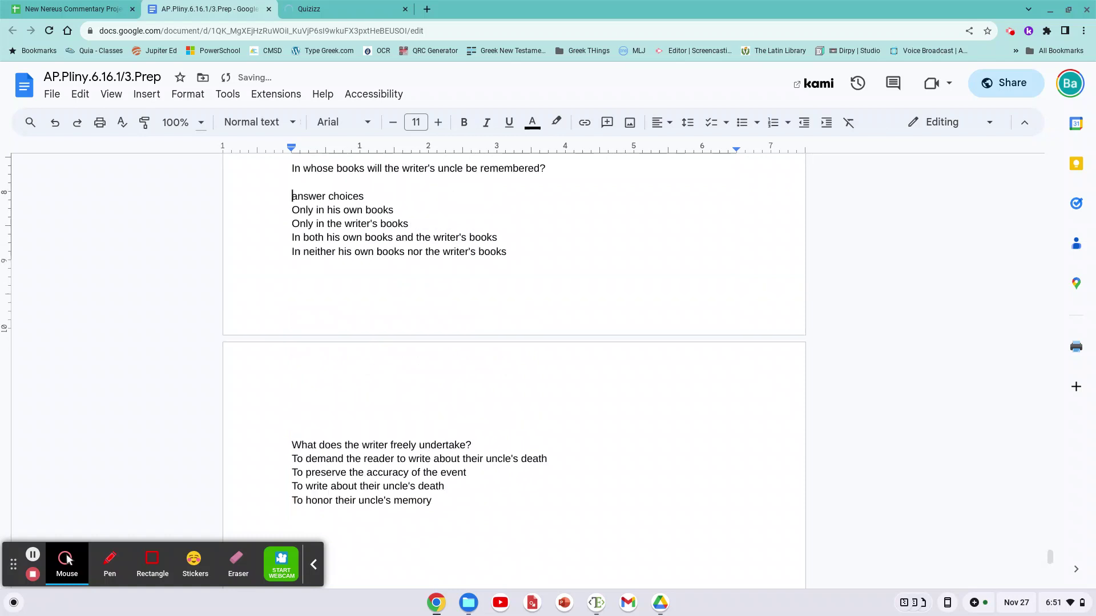
# Remove the 'answer choices' label and the 30 seconds, Question 4 and Edit lines
pyautogui.hotkey('shift', 'Down')
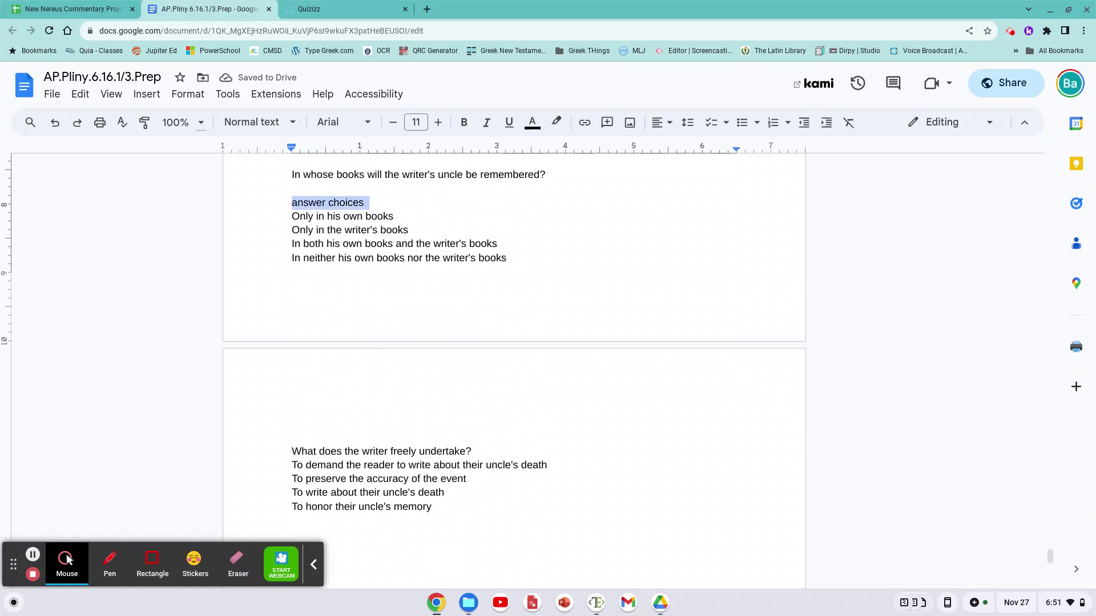
pyautogui.press('BackSpace')
pyautogui.press('BackSpace')
pyautogui.press('Up')
pyautogui.press('Up')
pyautogui.press('Up')
pyautogui.press('Up')
pyautogui.press('Up')
pyautogui.press('Up')
pyautogui.press('Up')
pyautogui.press('Up')
pyautogui.press('Up')
pyautogui.press('Up')
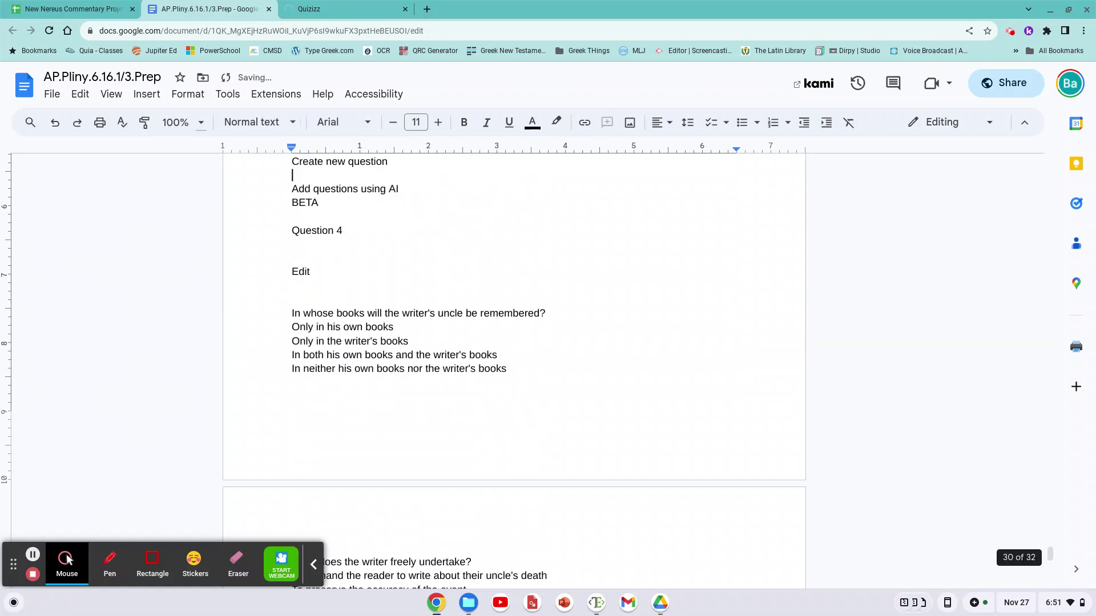
pyautogui.press('Up')
pyautogui.press('Up')
pyautogui.press('Up')
pyautogui.press('Up')
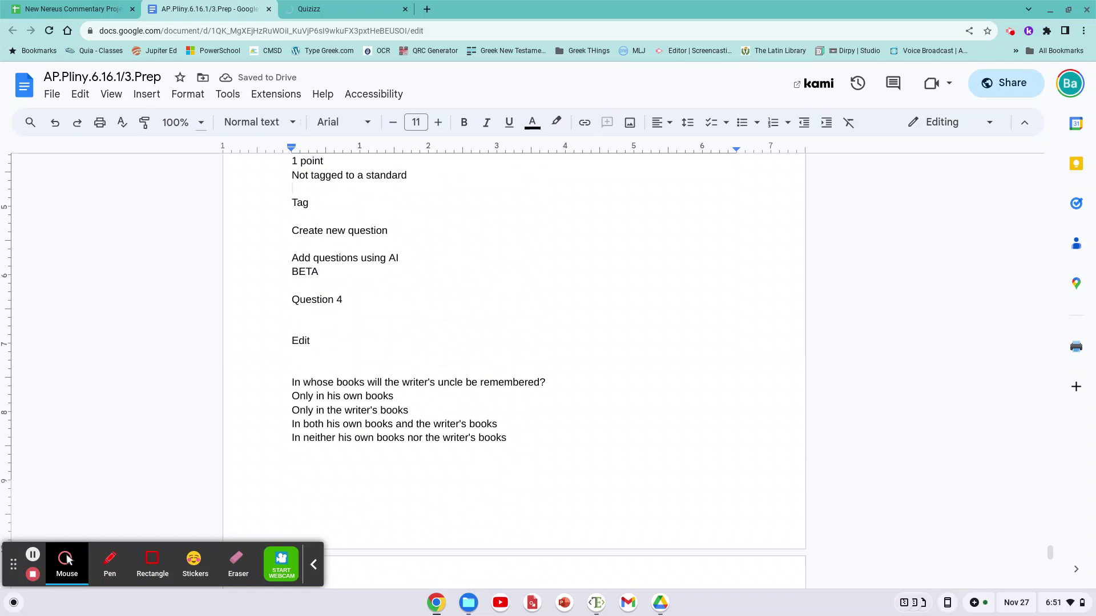
pyautogui.press('Up')
pyautogui.press('Up')
pyautogui.press('Up')
pyautogui.hotkey('shift', 'Down')
pyautogui.hotkey('shift', 'Down')
pyautogui.hotkey('shift', 'Down')
pyautogui.hotkey('shift', 'Down')
pyautogui.hotkey('shift', 'Down')
pyautogui.hotkey('shift', 'Down')
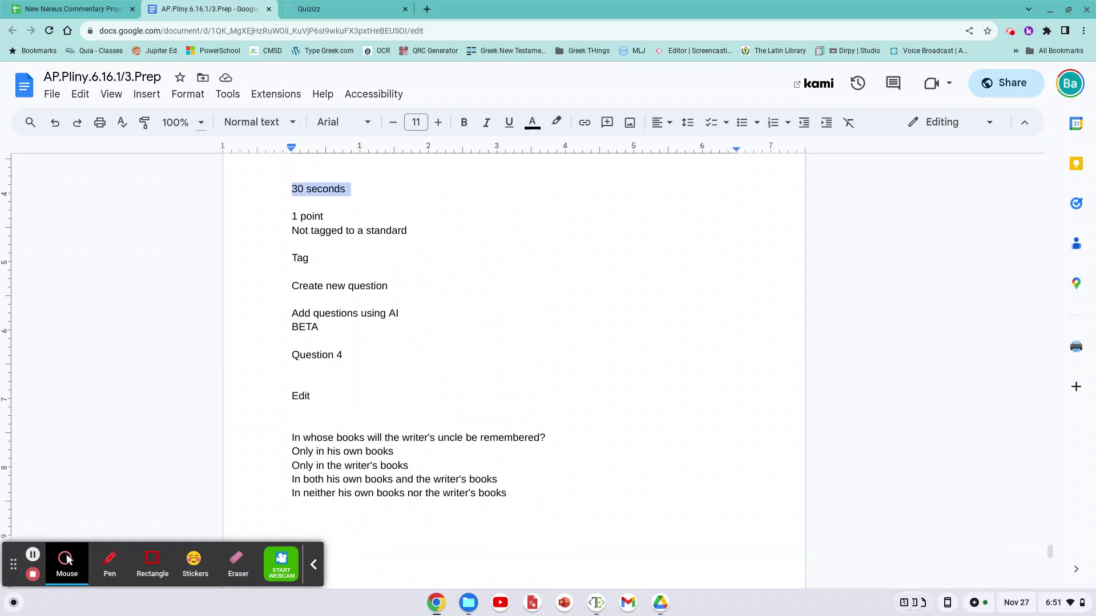
pyautogui.hotkey('shift', 'Down')
pyautogui.hotkey('shift', 'Down')
pyautogui.hotkey('shift', 'Down')
pyautogui.hotkey('shift', 'Down')
pyautogui.hotkey('shift', 'Down')
pyautogui.hotkey('shift', 'Down')
pyautogui.hotkey('shift', 'Down')
pyautogui.hotkey('shift', 'Down')
pyautogui.hotkey('shift', 'Down')
pyautogui.hotkey('shift', 'Down')
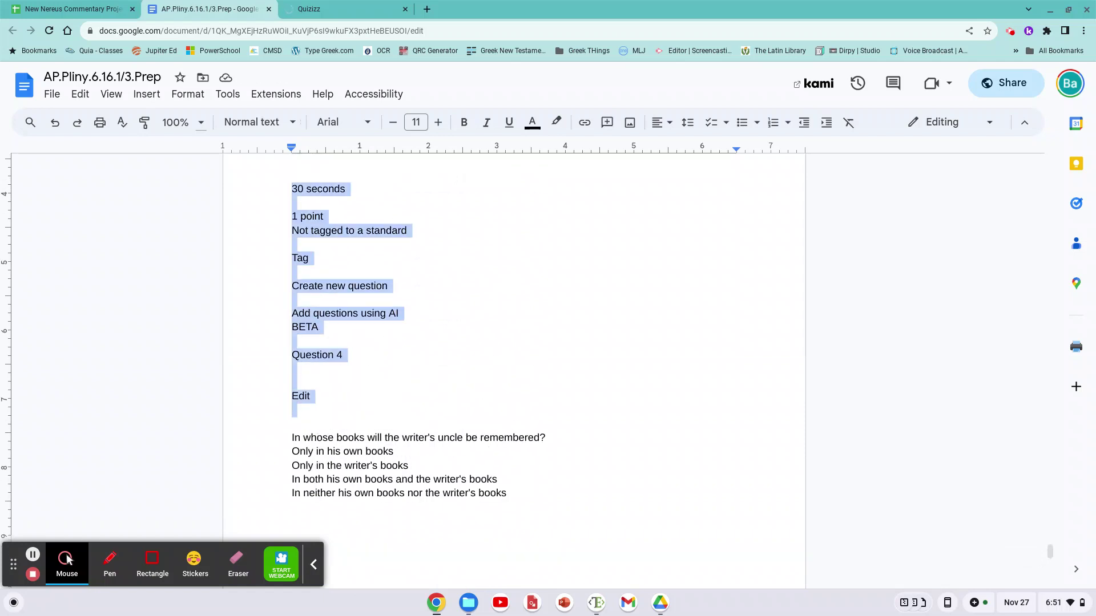
pyautogui.press('BackSpace')
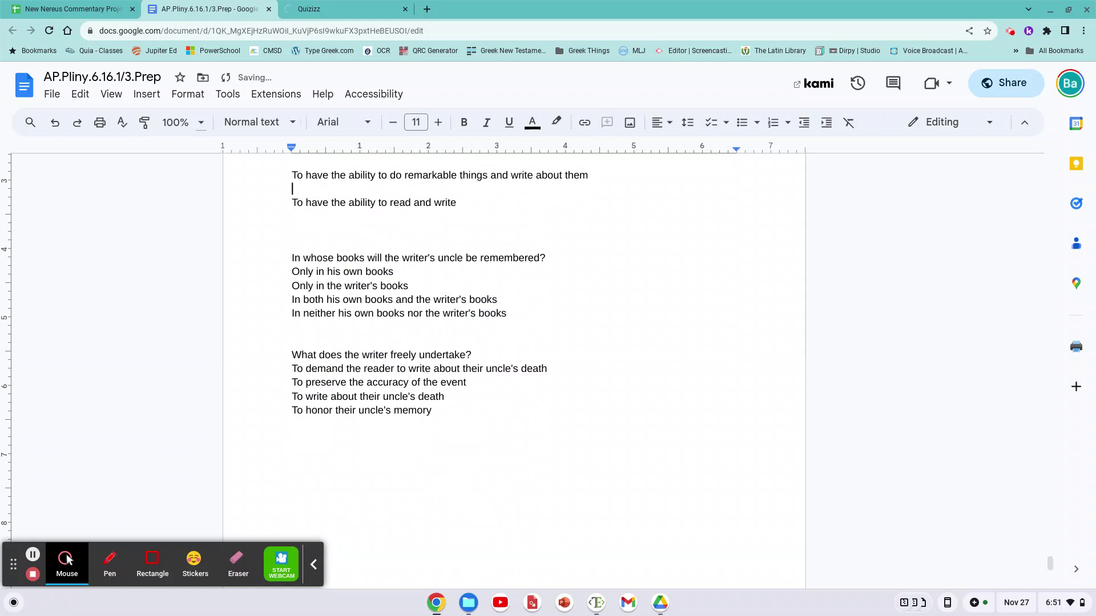
# Remove the blank lines around the last answer choice
pyautogui.hotkey('shift', 'Up')
pyautogui.hotkey('shift', 'Up')
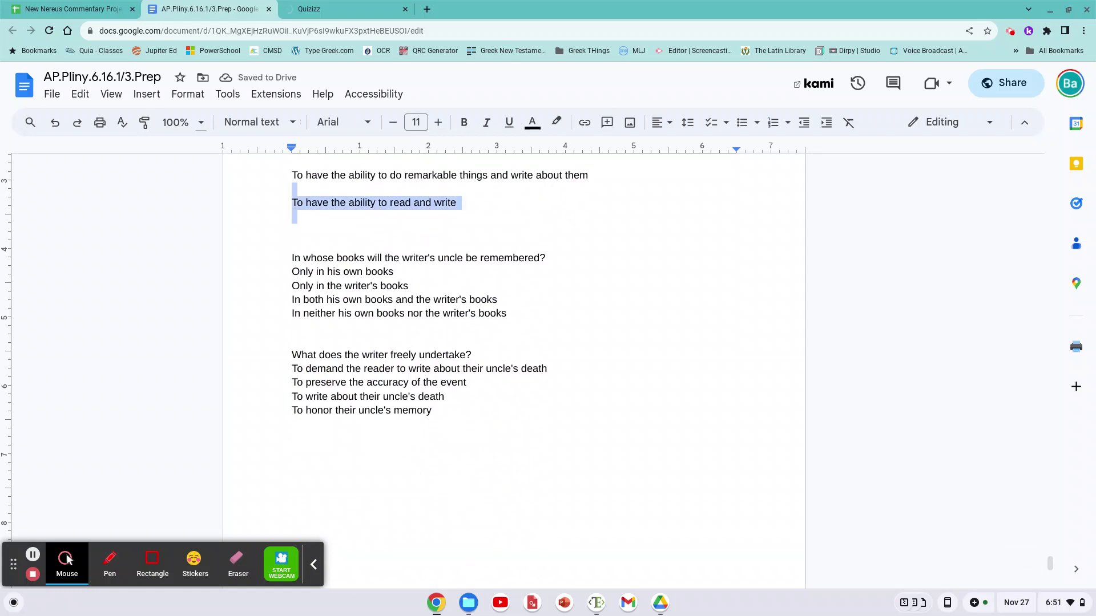
pyautogui.hotkey('shift', 'Down')
pyautogui.hotkey('shift', 'Down')
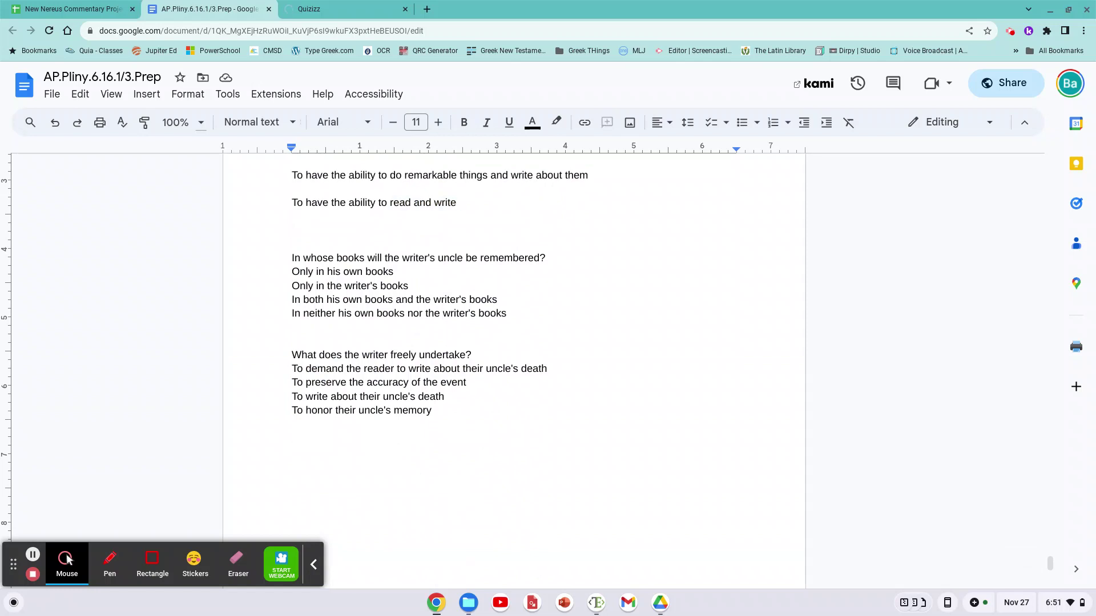
pyautogui.press('BackSpace')
pyautogui.press('BackSpace')
pyautogui.press('Up')
pyautogui.press('Delete')
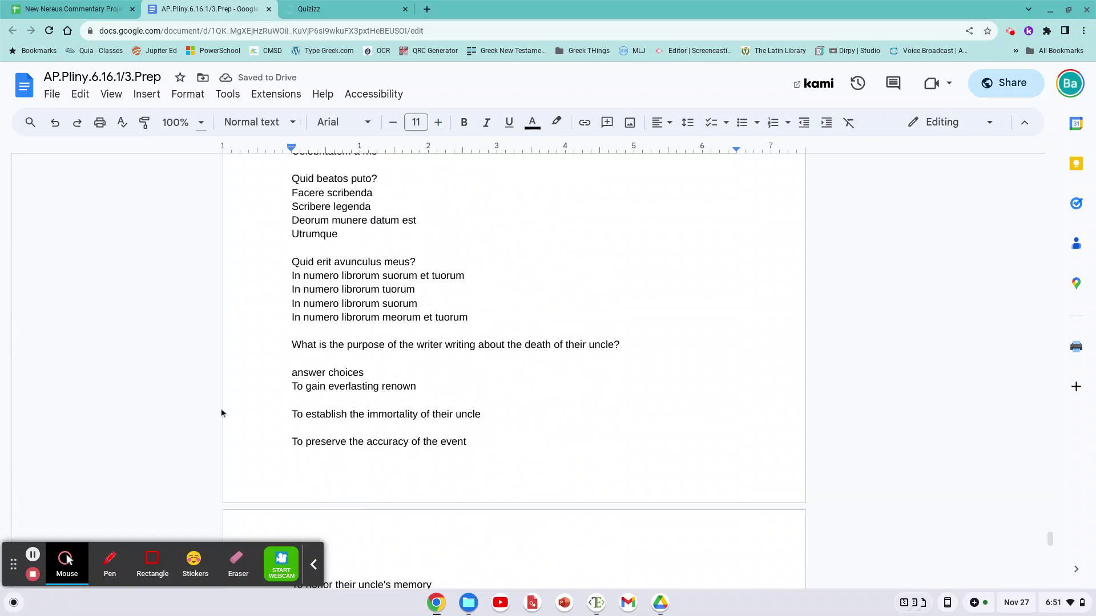
# Under the purpose question, delete the 'answer choices' label and close the gaps between answers
pyautogui.click(284, 353)
pyautogui.hotkey('shift', 'Down')
pyautogui.hotkey('shift', 'Down')
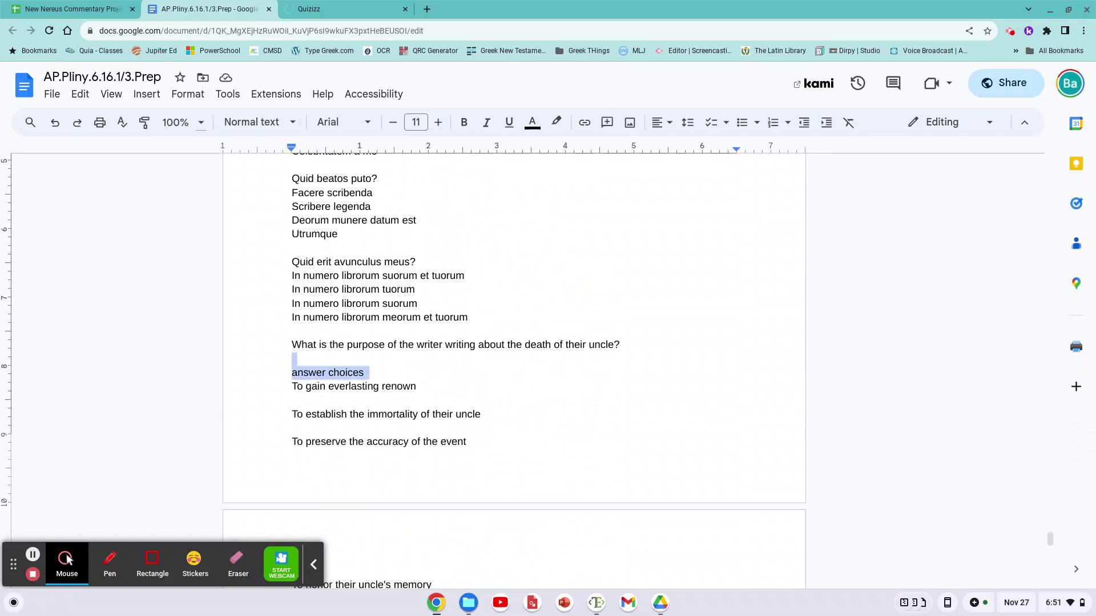
pyautogui.press('Delete')
pyautogui.press('Down')
pyautogui.press('Delete')
pyautogui.press('Down')
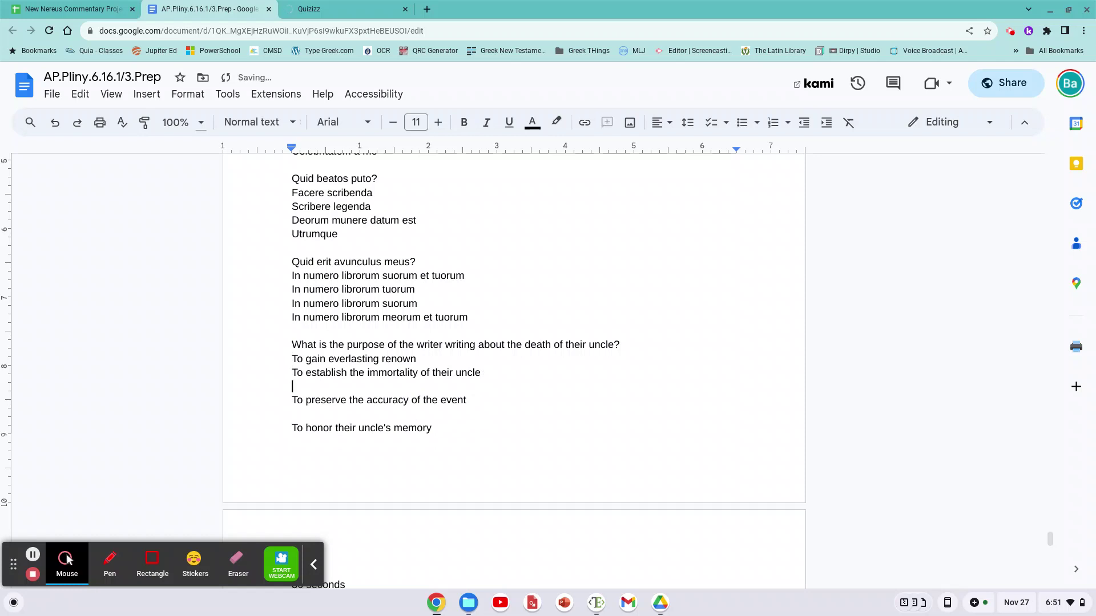
pyautogui.press('Delete')
pyautogui.press('Down')
pyautogui.press('Delete')
pyautogui.press('Down')
pyautogui.press('Down')
pyautogui.press('Down')
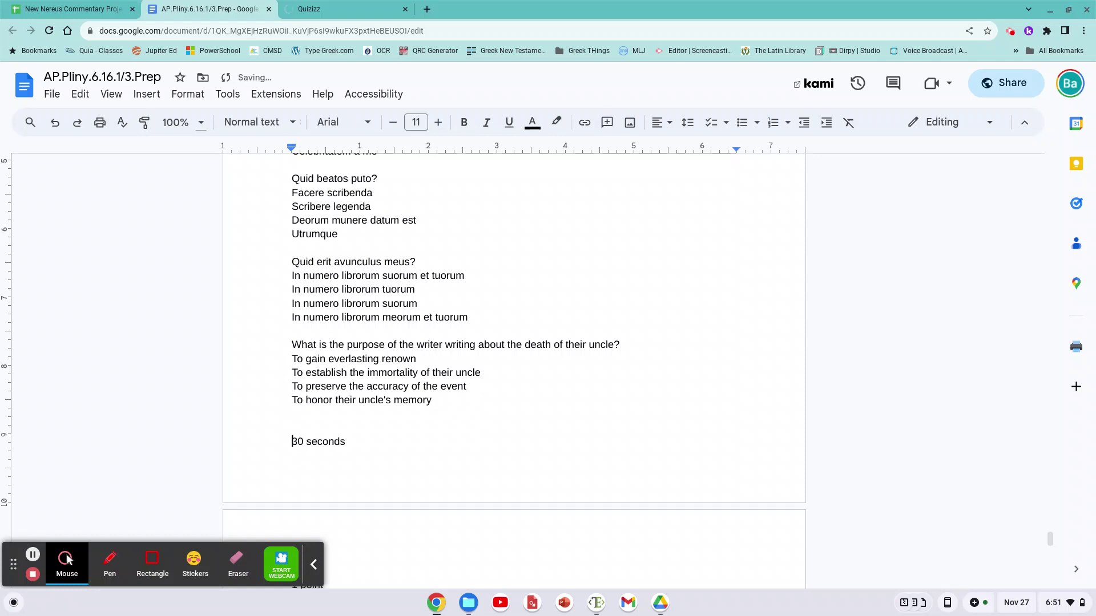
# Delete the timer, points, Tag, Add questions using AI, BETA, Question 2 and Edit lines
pyautogui.hotkey('shift', 'Down')
pyautogui.hotkey('shift', 'Down')
pyautogui.hotkey('shift', 'Down')
pyautogui.hotkey('shift', 'Down')
pyautogui.hotkey('shift', 'Down')
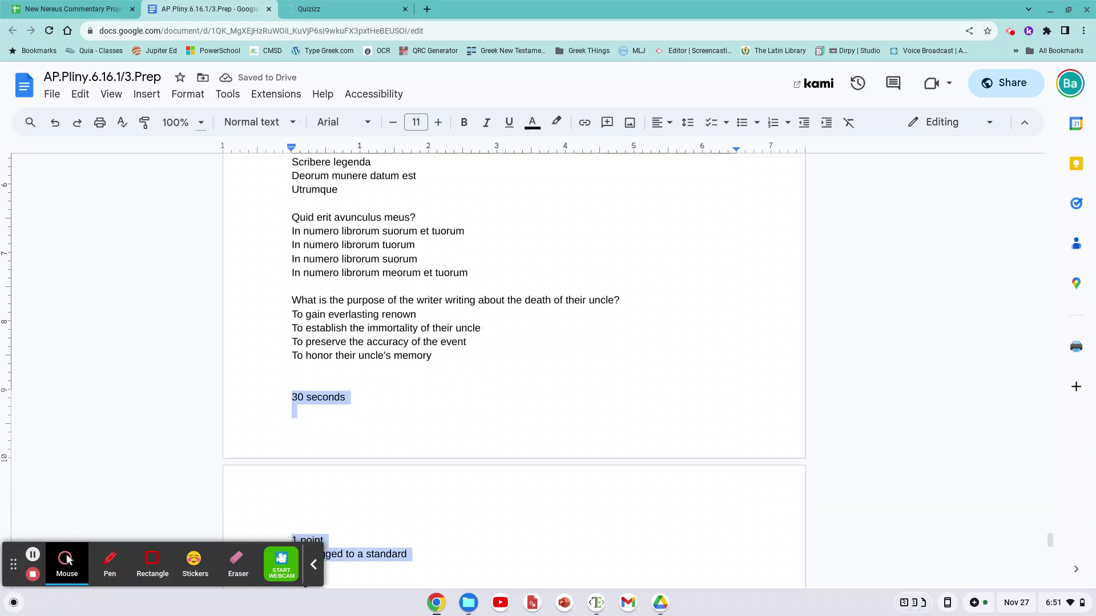
pyautogui.hotkey('ctrl', 'v')
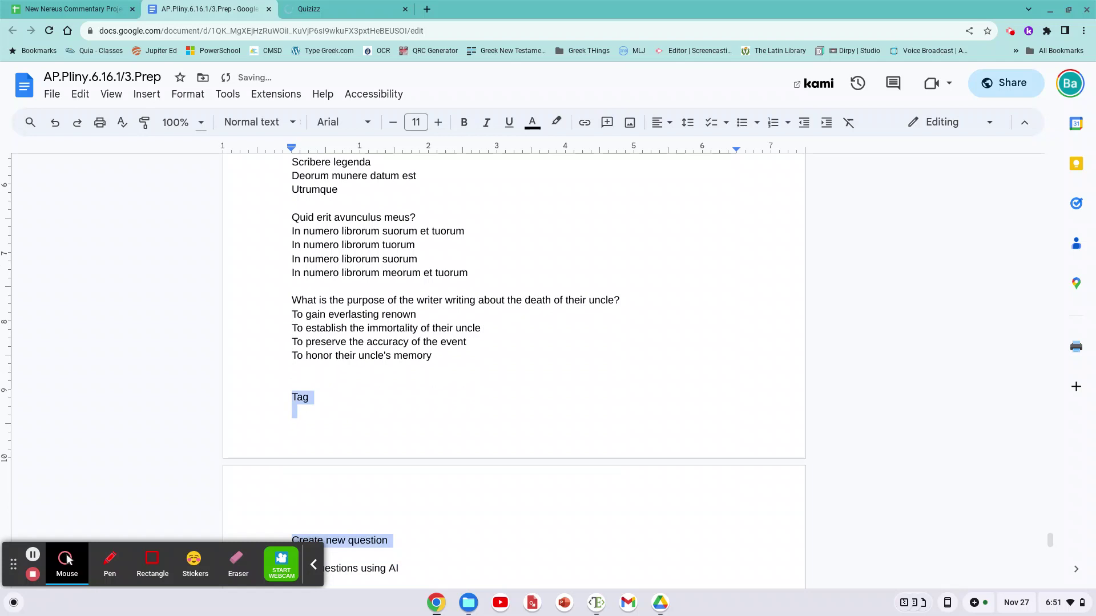
pyautogui.press('BackSpace')
pyautogui.hotkey('shift', 'Down')
pyautogui.hotkey('shift', 'Down')
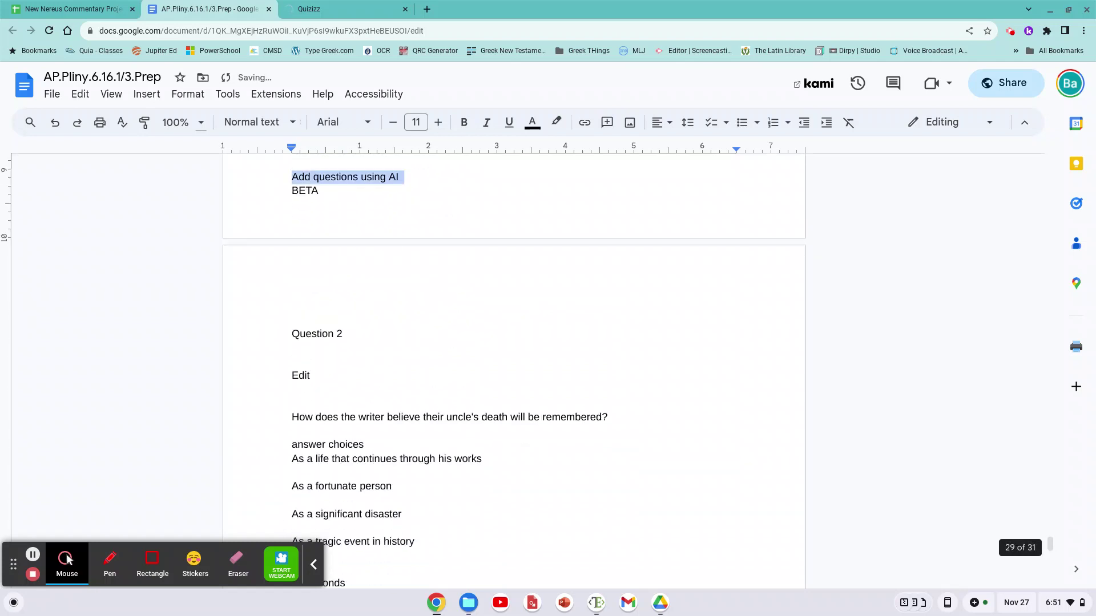
pyautogui.hotkey('shift', 'Down')
pyautogui.hotkey('shift', 'Down')
pyautogui.hotkey('shift', 'Down')
pyautogui.hotkey('shift', 'Down')
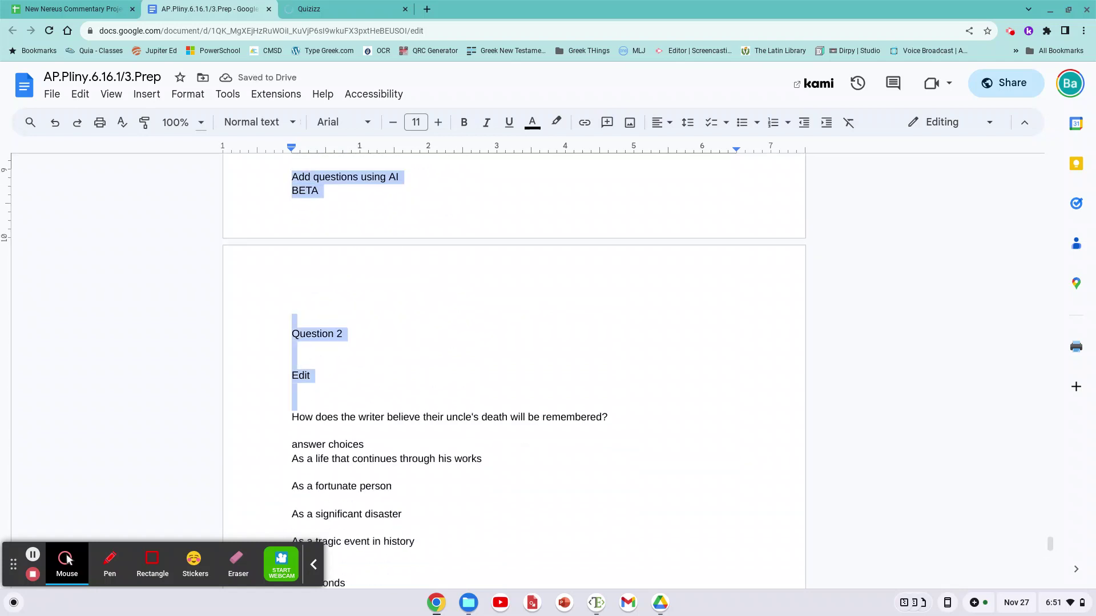
pyautogui.press('BackSpace')
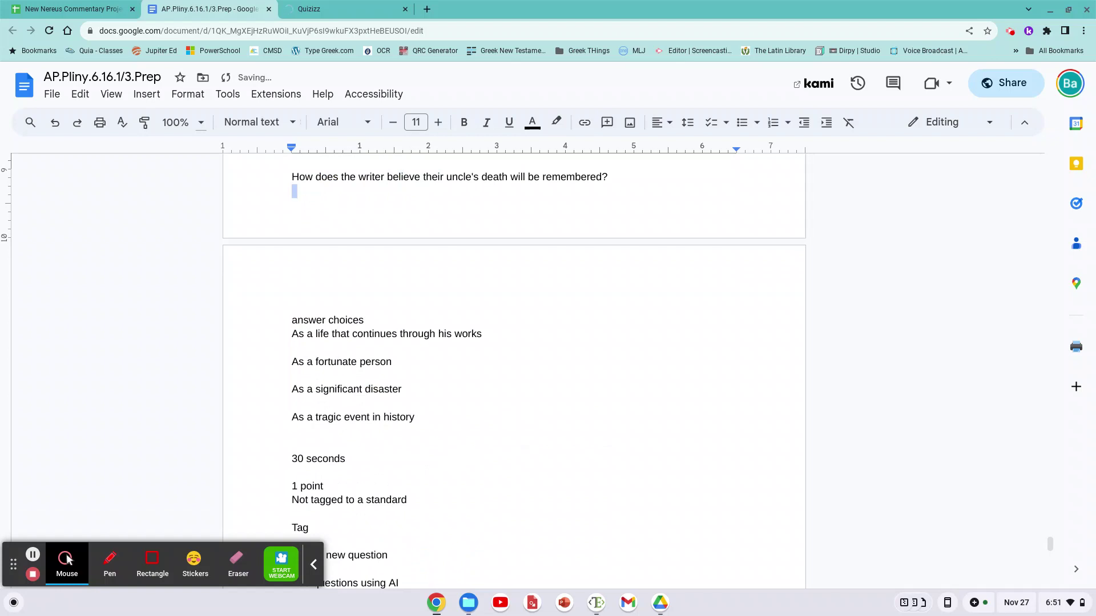
# Under the remembered question, delete the 'answer choices' label and close the answer gaps
pyautogui.hotkey('shift', 'Down')
pyautogui.hotkey('shift', 'Down')
pyautogui.press('BackSpace')
pyautogui.press('Down')
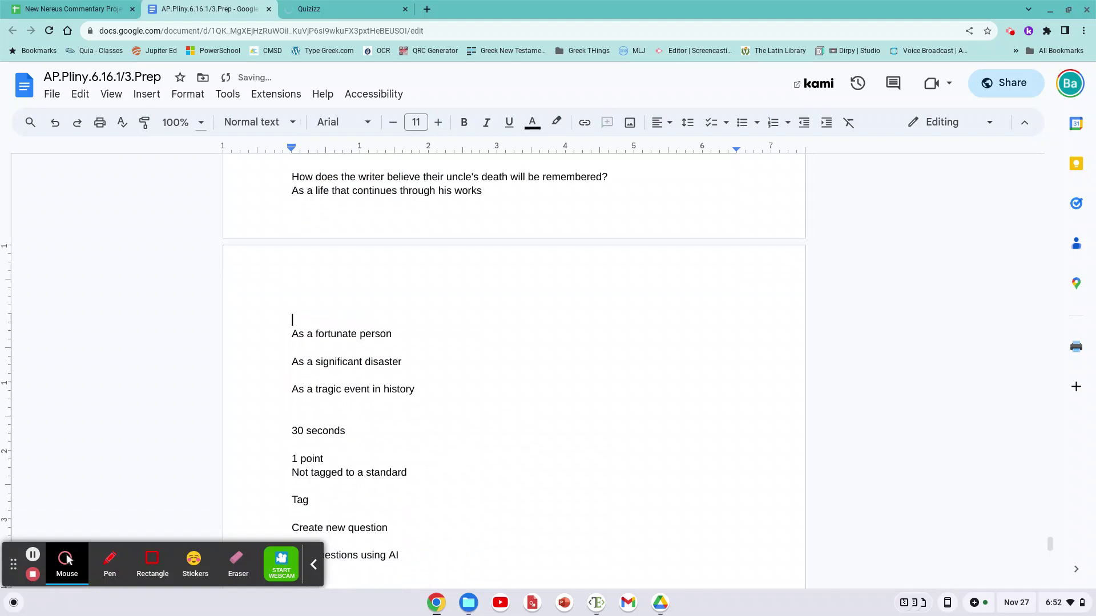
pyautogui.press('Delete')
pyautogui.press('Down')
pyautogui.press('Delete')
pyautogui.press('Down')
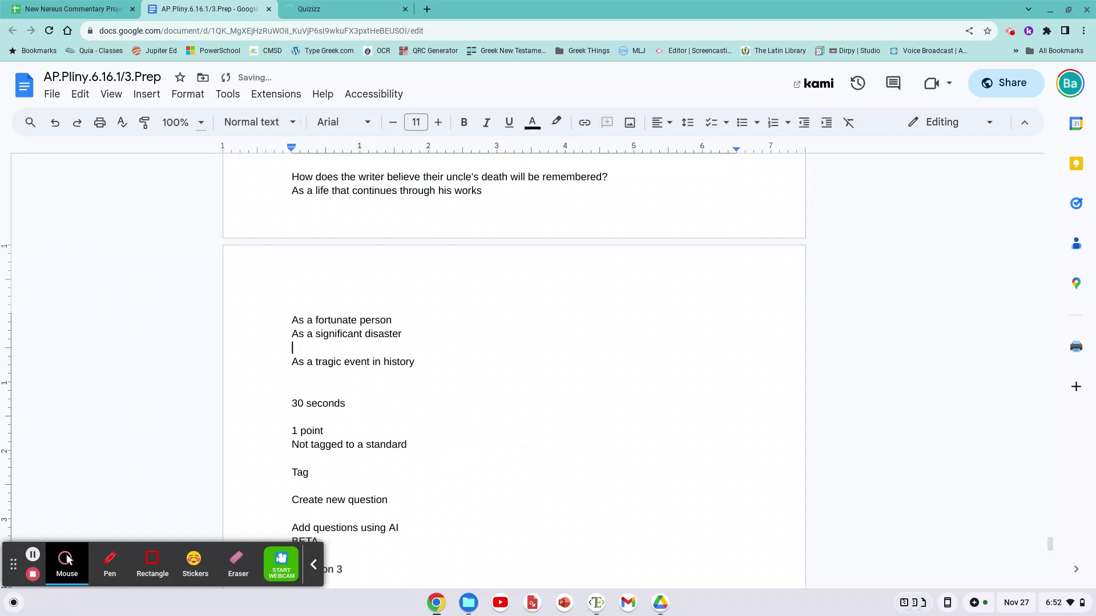
pyautogui.press('Delete')
# Delete the timer, points, tag, BETA, Question 3 and Edit lines
pyautogui.press('Down')
pyautogui.press('Down')
pyautogui.hotkey('shift', 'Down')
pyautogui.hotkey('shift', 'Down')
pyautogui.hotkey('shift', 'Down')
pyautogui.hotkey('shift', 'Down')
pyautogui.hotkey('shift', 'Down')
pyautogui.hotkey('shift', 'Down')
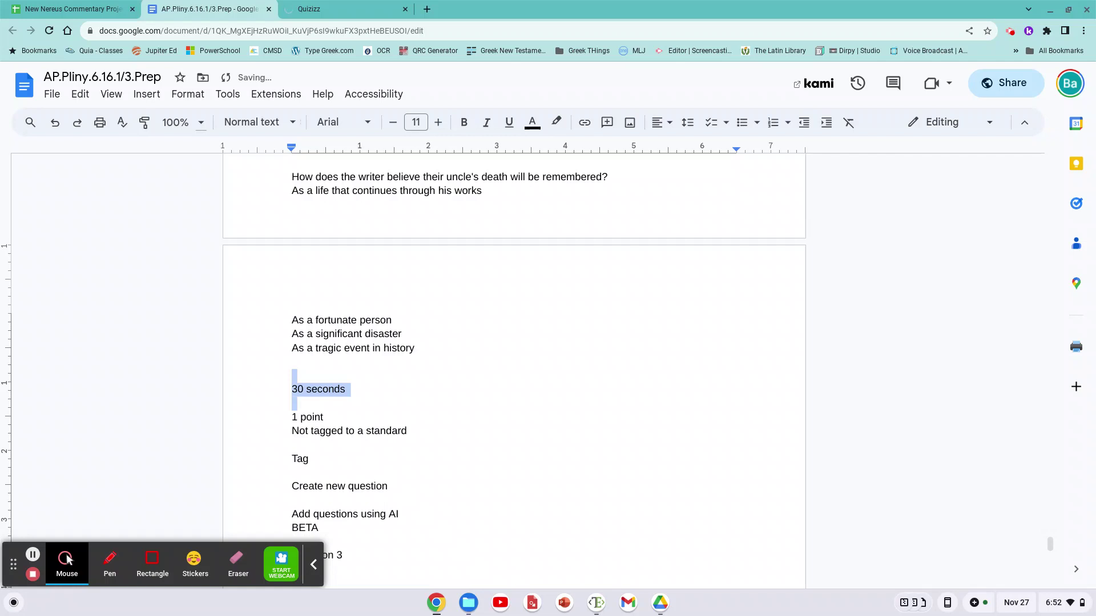
pyautogui.hotkey('shift', 'Down')
pyautogui.hotkey('shift', 'Down')
pyautogui.hotkey('shift', 'Down')
pyautogui.hotkey('shift', 'Down')
pyautogui.hotkey('shift', 'Down')
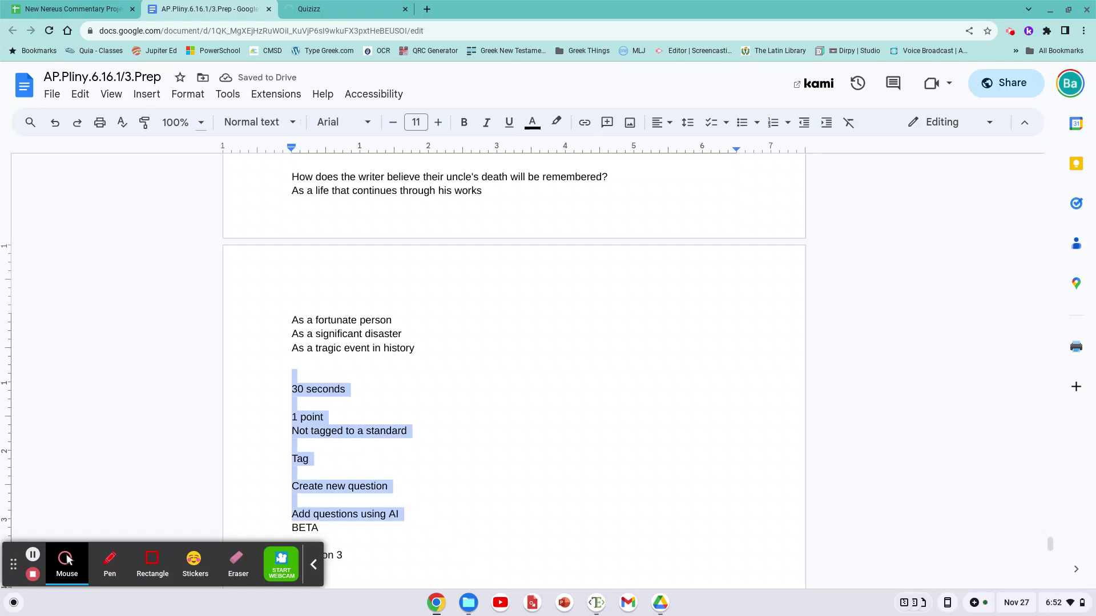
pyautogui.press('BackSpace')
pyautogui.hotkey('shift', 'Down')
pyautogui.hotkey('shift', 'Down')
pyautogui.hotkey('shift', 'Down')
pyautogui.hotkey('shift', 'Down')
pyautogui.hotkey('shift', 'Down')
pyautogui.hotkey('shift', 'Down')
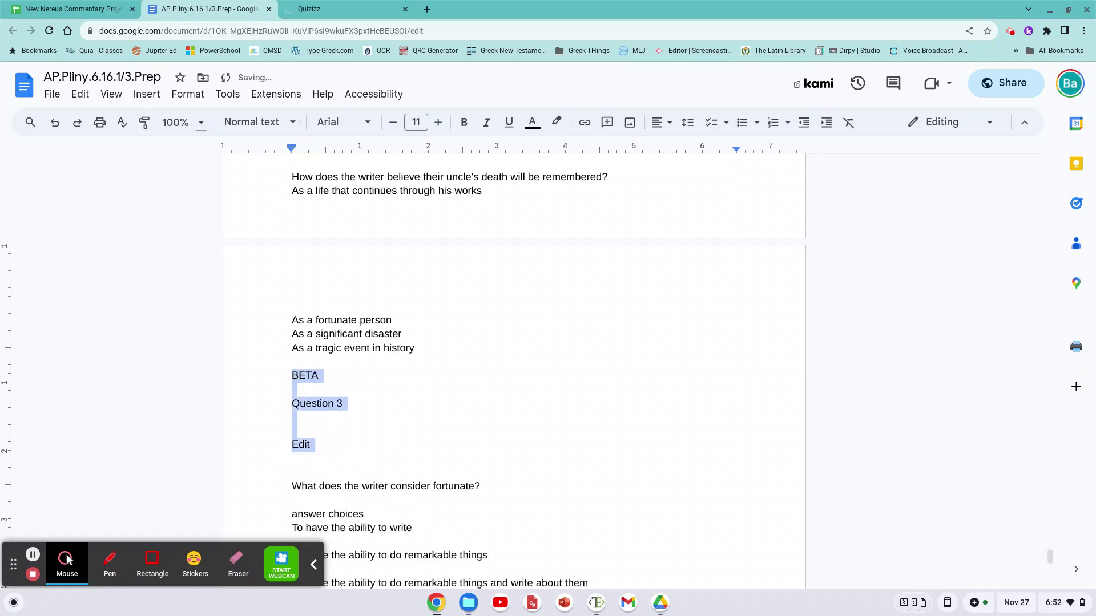
pyautogui.press('BackSpace')
# Under the fortunate question, delete the 'answer choices' label and close the answer gaps
pyautogui.press('Down')
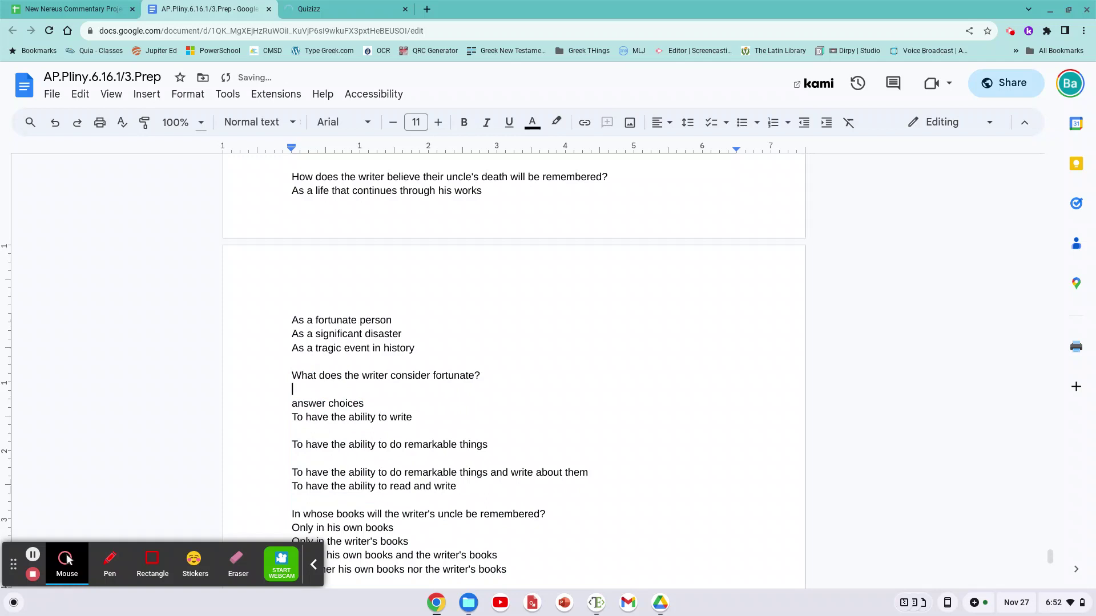
pyautogui.hotkey('shift', 'Down')
pyautogui.hotkey('shift', 'Down')
pyautogui.press('BackSpace')
pyautogui.press('Down')
pyautogui.press('Down')
pyautogui.press('BackSpace')
pyautogui.press('Down')
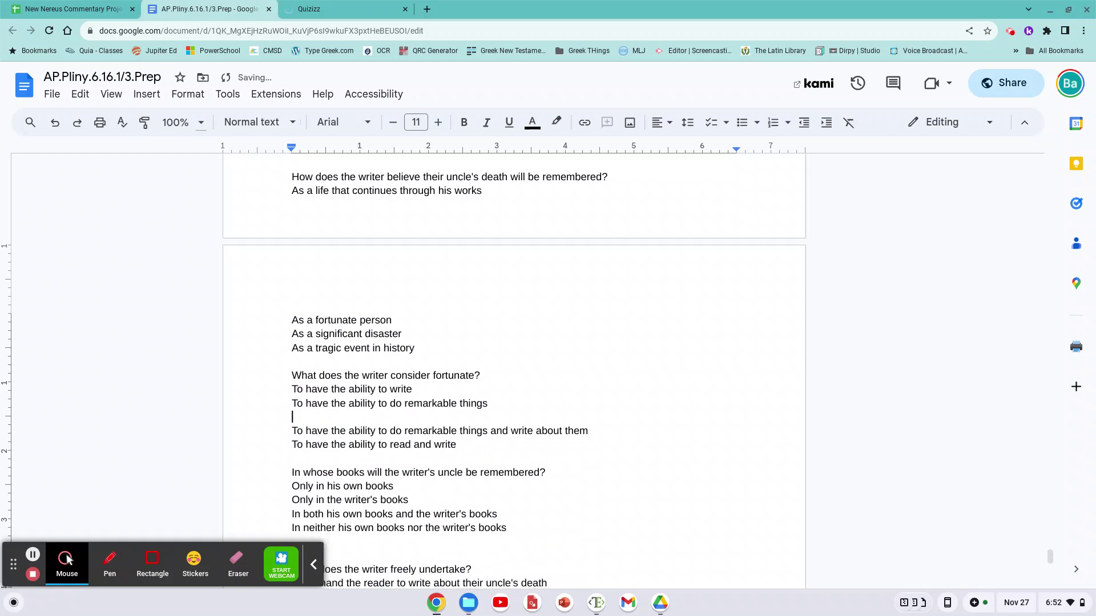
pyautogui.press('Delete')
pyautogui.press('Down')
pyautogui.press('Down')
pyautogui.scroll(-4, 67, 559)
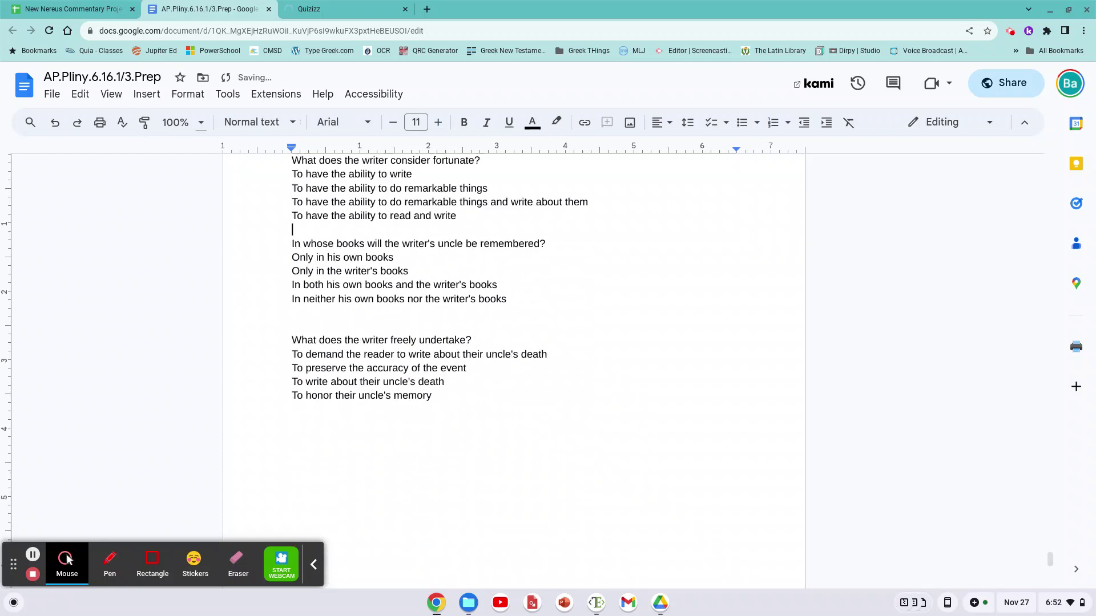
pyautogui.scroll(15, 67, 560)
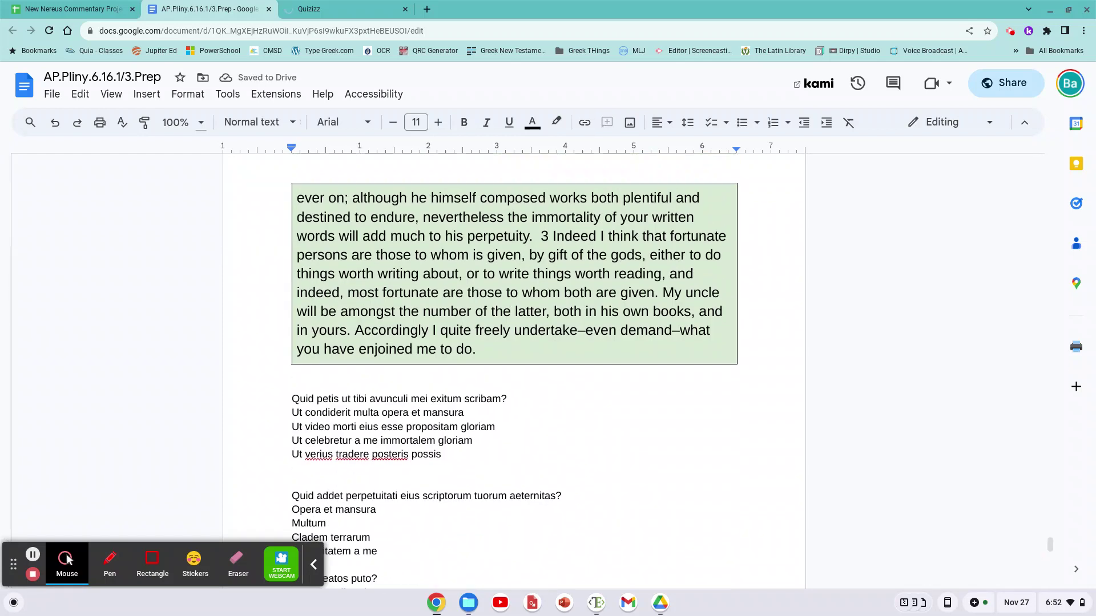
# Copy the bold mc header from the Example and place it above Quid petis and Quid addet
pyautogui.scroll(15, 67, 560)
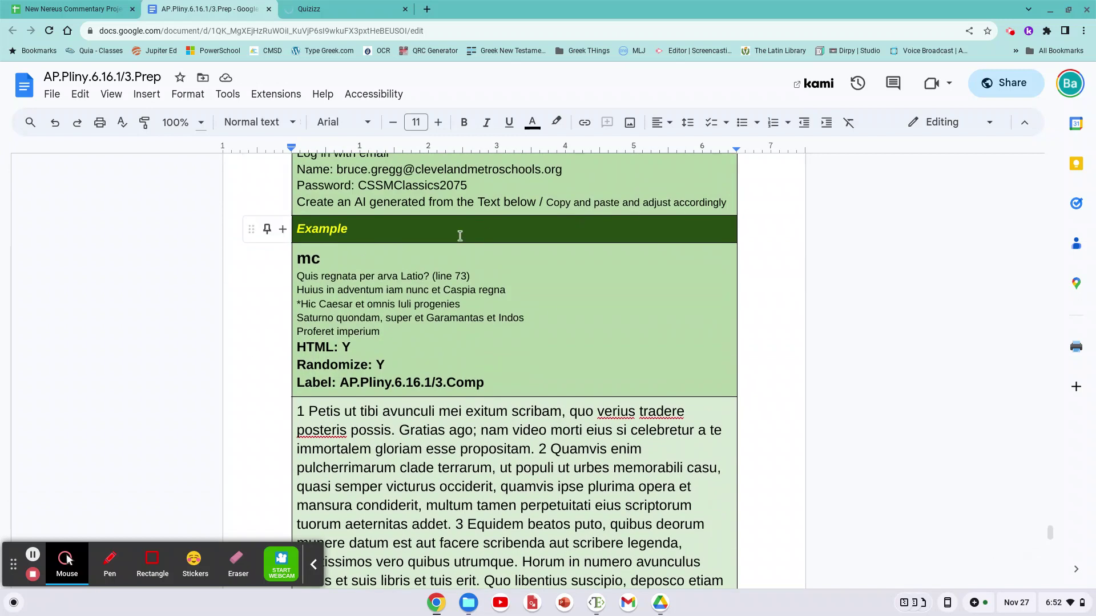
pyautogui.doubleClick(307, 259)
pyautogui.hotkey('ctrl', 'c')
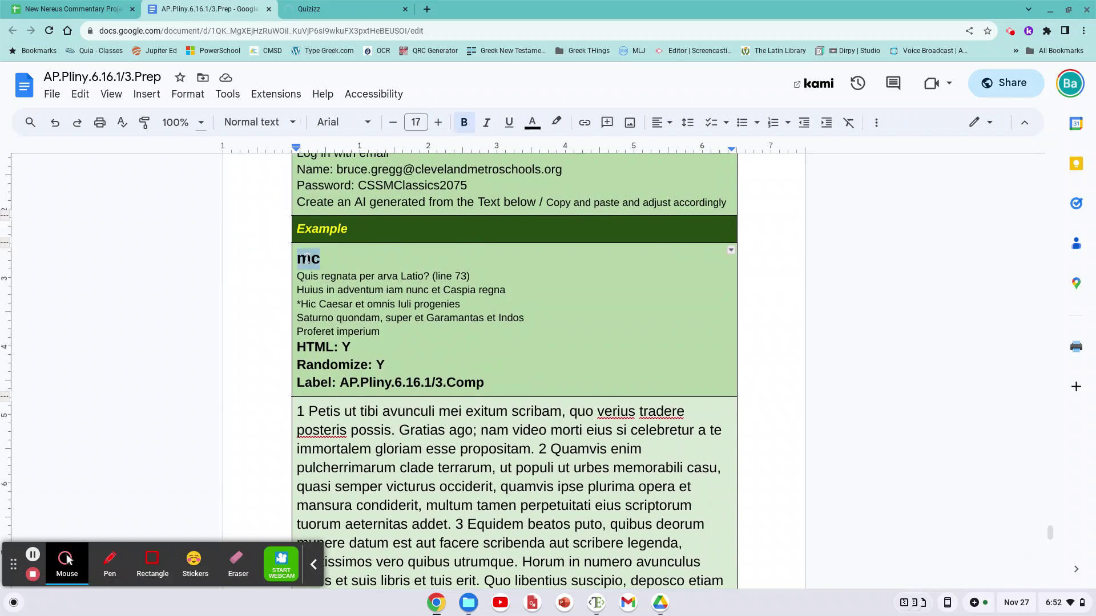
pyautogui.scroll(-12, 506, 364)
pyautogui.scroll(-2, 505, 363)
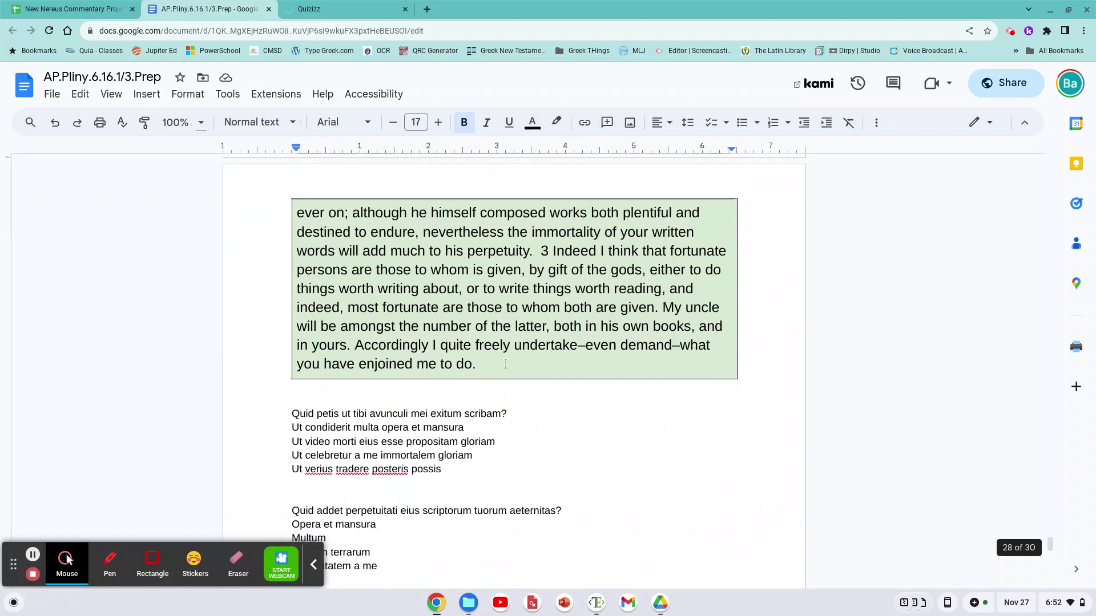
pyautogui.click(289, 421)
pyautogui.hotkey('ctrl', 'v')
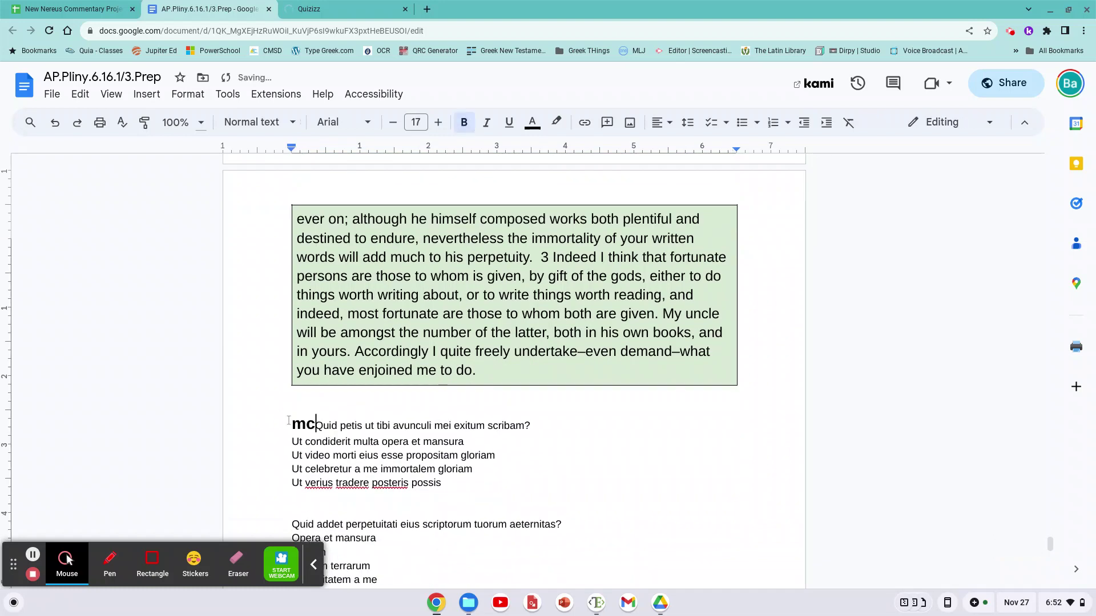
pyautogui.scroll(-2, 289, 420)
pyautogui.press('Return')
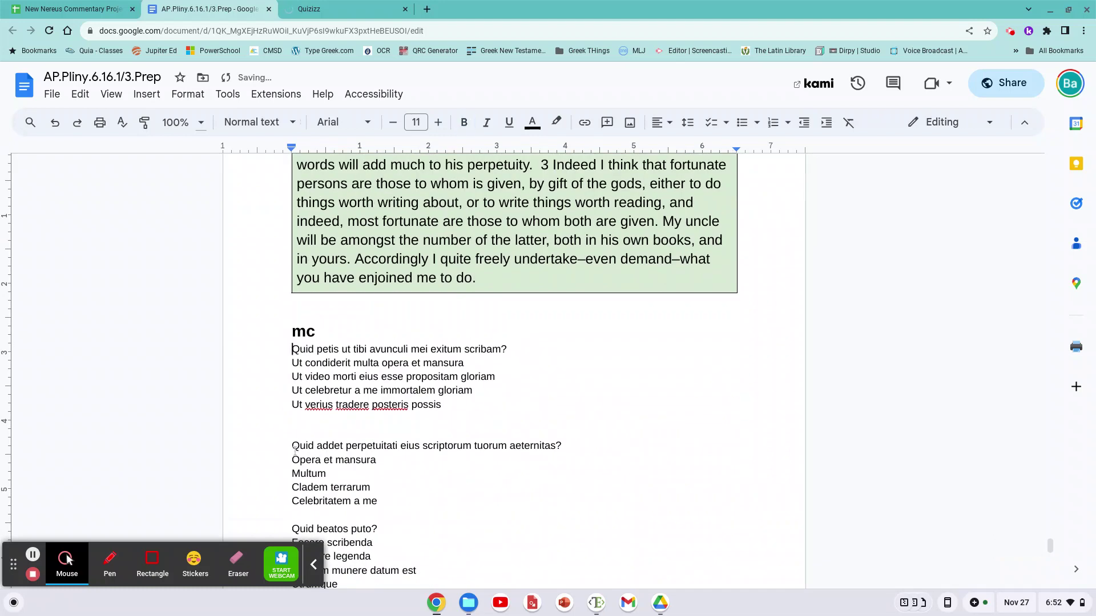
pyautogui.hotkey('ctrl', 'v')
pyautogui.press('Return')
# Select the HTML: Y footer lines in the Example block
pyautogui.scroll(7, 293, 446)
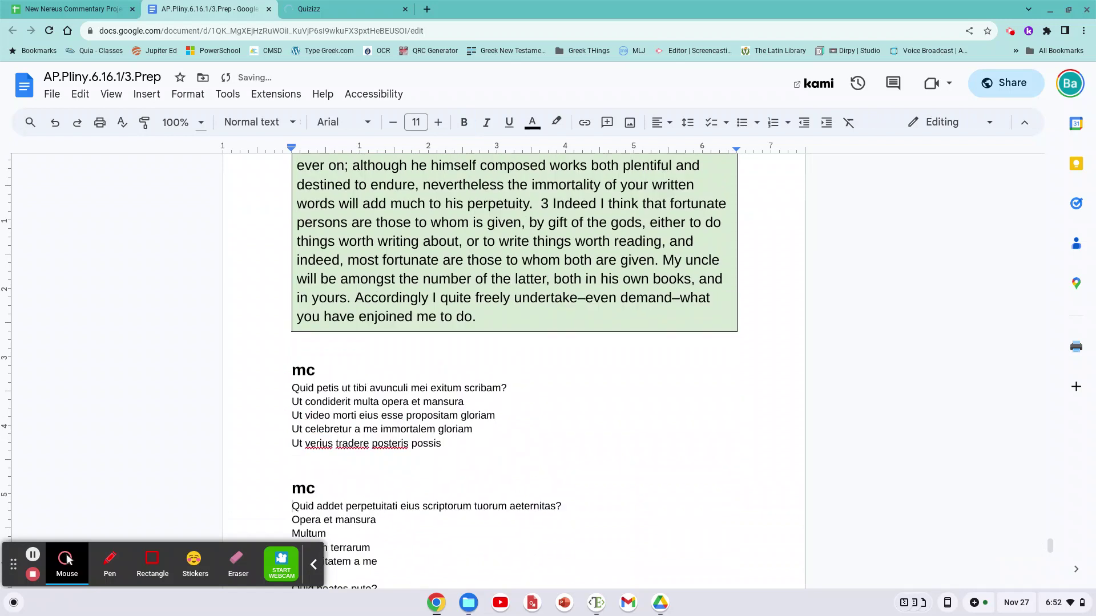
pyautogui.scroll(7, 502, 444)
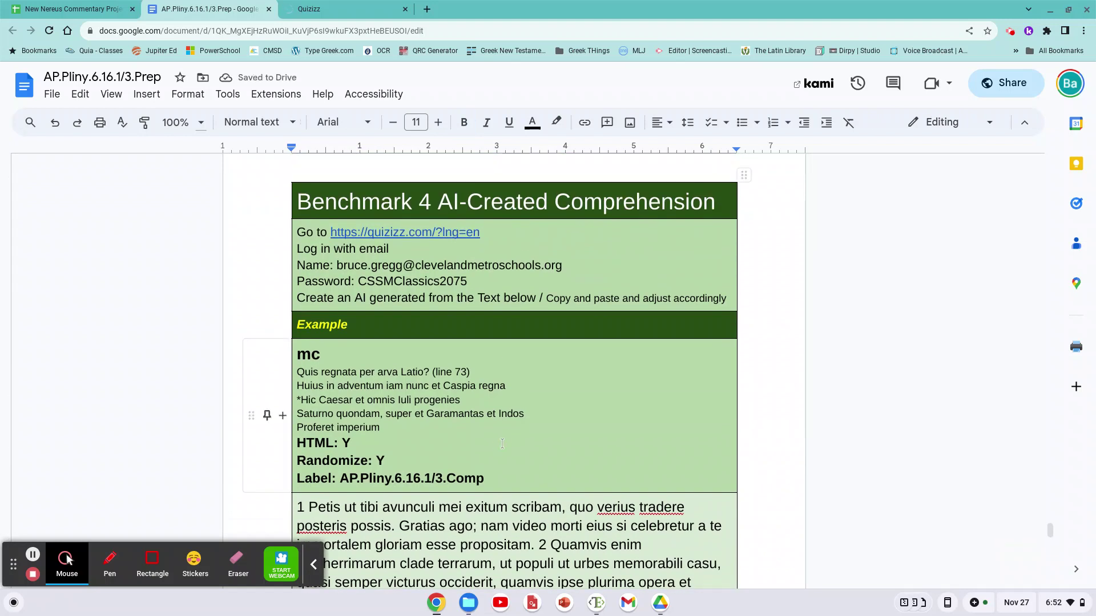
pyautogui.click(345, 443)
pyautogui.hotkey('shift', 'Down')
pyautogui.hotkey('shift', 'Down')
pyautogui.hotkey('shift', 'Down')
pyautogui.hotkey('shift', 'Down')
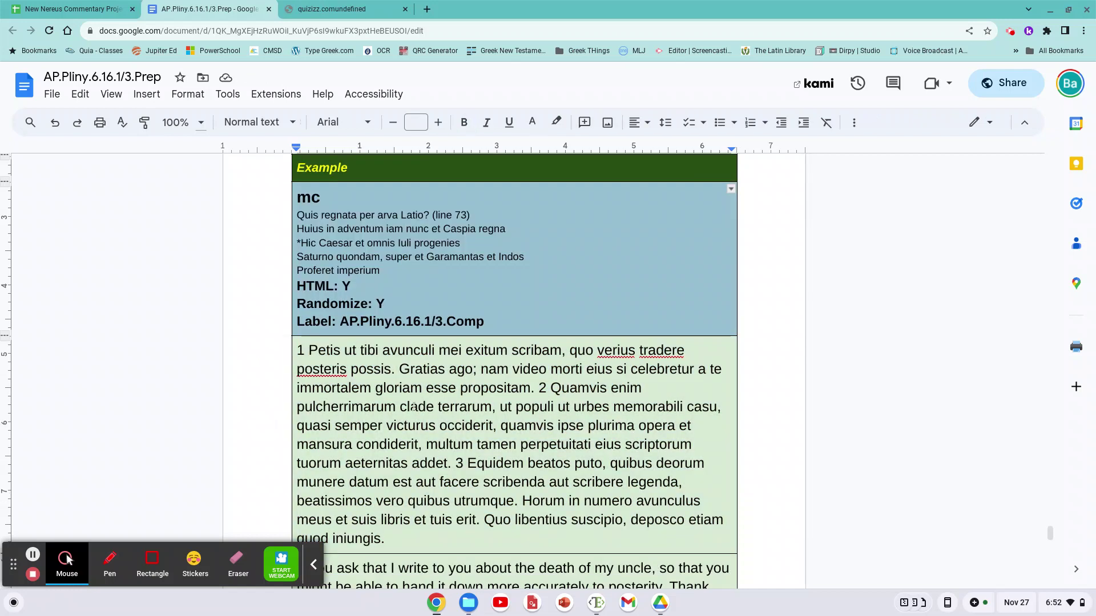
# Paste the HTML/Randomize/Label footer from the Example under the first Latin question's answers
pyautogui.click(395, 388)
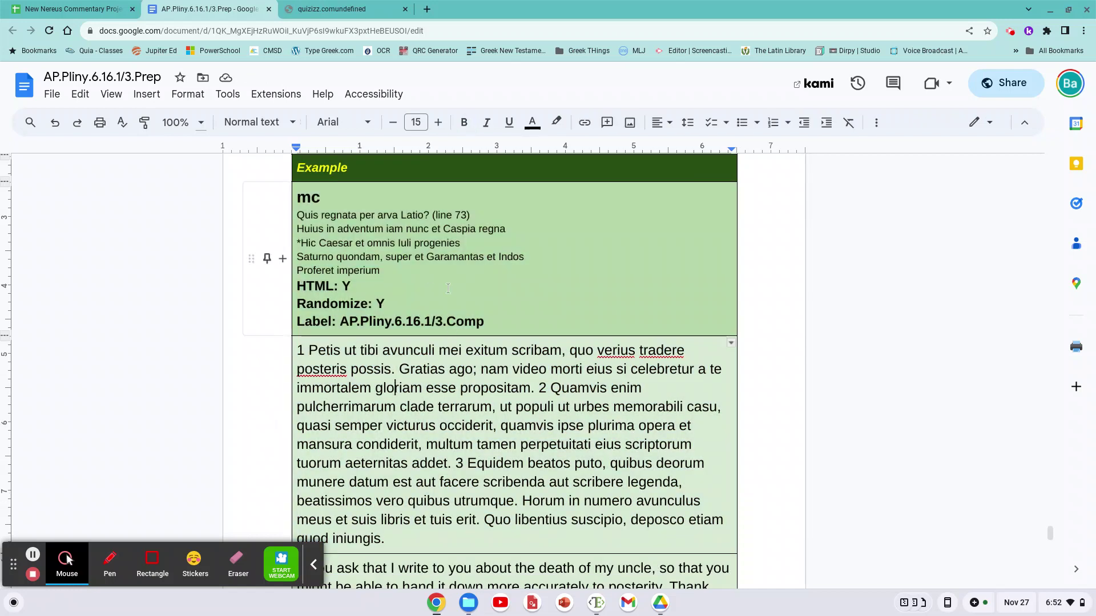
pyautogui.click(451, 330)
pyautogui.hotkey('shift', 'Up')
pyautogui.hotkey('shift', 'Up')
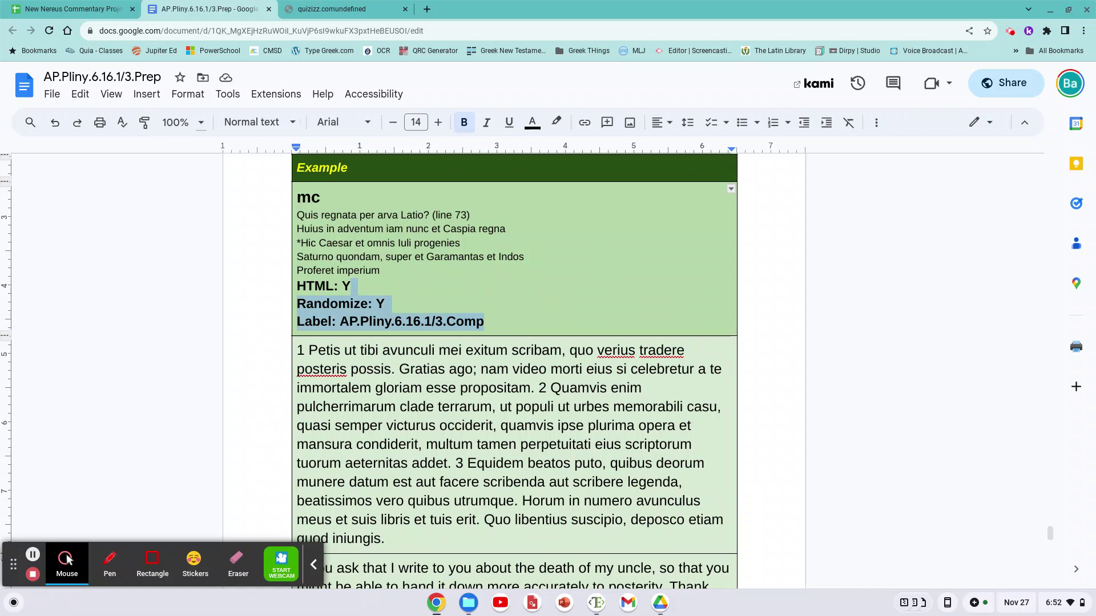
pyautogui.hotkey('shift', 'Left')
pyautogui.hotkey('shift', 'Left')
pyautogui.hotkey('shift', 'Left')
pyautogui.hotkey('shift', 'Left')
pyautogui.hotkey('shift', 'Left')
pyautogui.hotkey('shift', 'Left')
pyautogui.hotkey('shift', 'Left')
pyautogui.hotkey('ctrl', 'c')
pyautogui.scroll(-15, 514, 371)
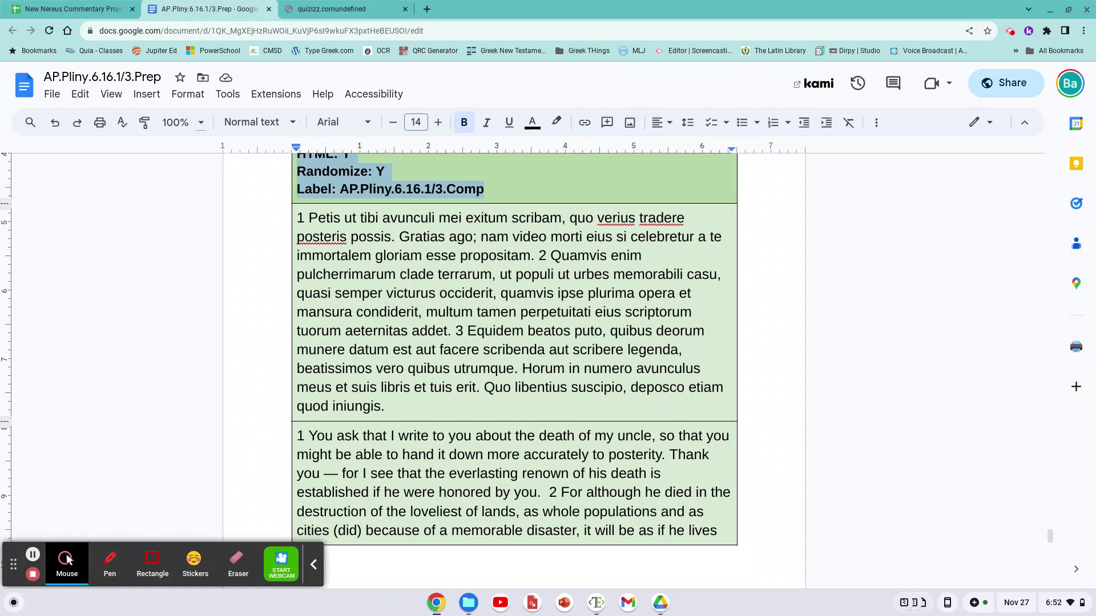
pyautogui.scroll(1, 400, 354)
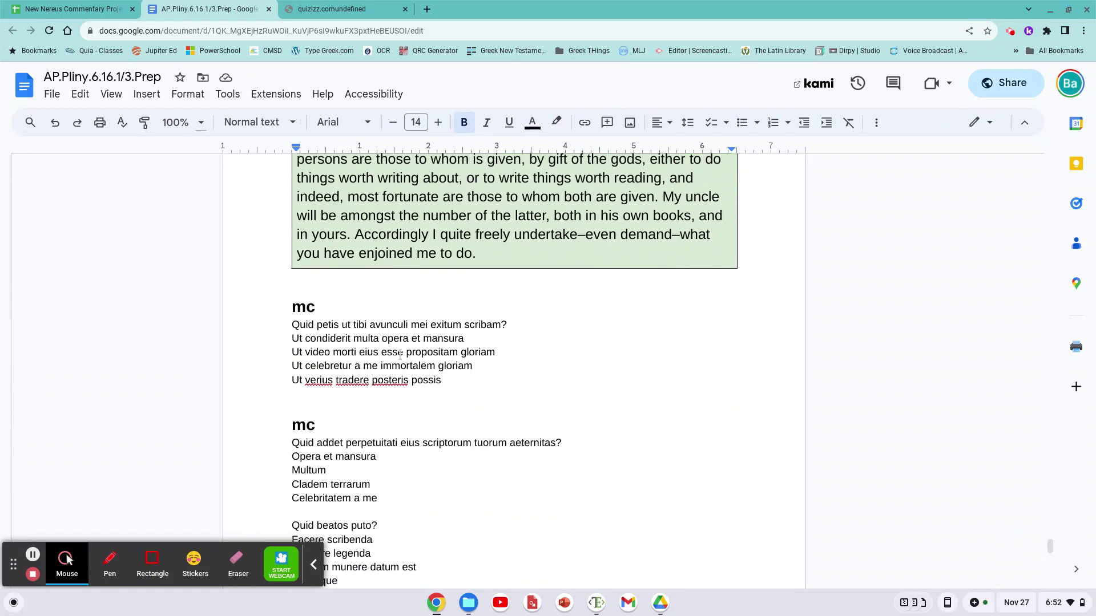
pyautogui.click(292, 393)
pyautogui.hotkey('ctrl', 'v')
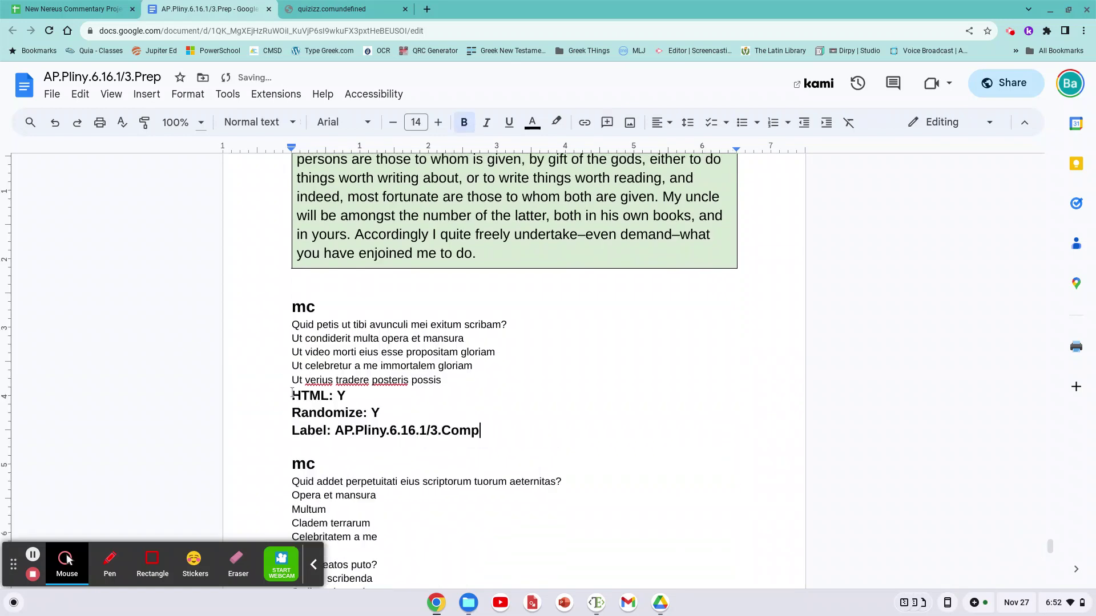
# Paste the footer plus mc block after 'Celebritatem a me' and below 'Utrumque'
pyautogui.press('Up')
pyautogui.press('Up')
pyautogui.hotkey('shift', 'Down')
pyautogui.hotkey('shift', 'Down')
pyautogui.hotkey('shift', 'Down')
pyautogui.hotkey('shift', 'Down')
pyautogui.hotkey('shift', 'Down')
pyautogui.hotkey('ctrl', 'c')
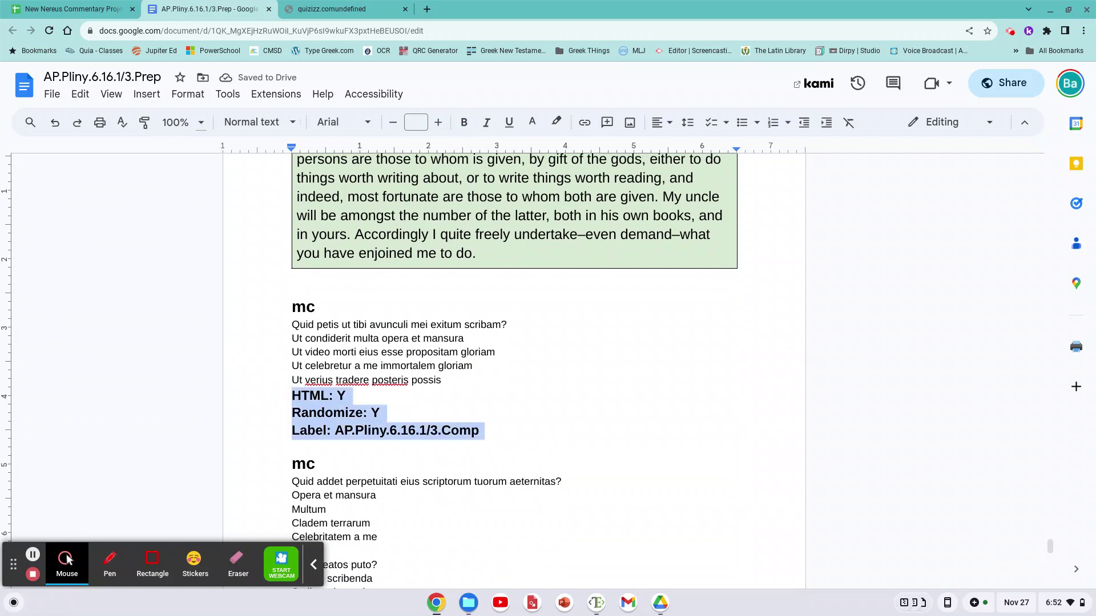
pyautogui.scroll(-4, 67, 559)
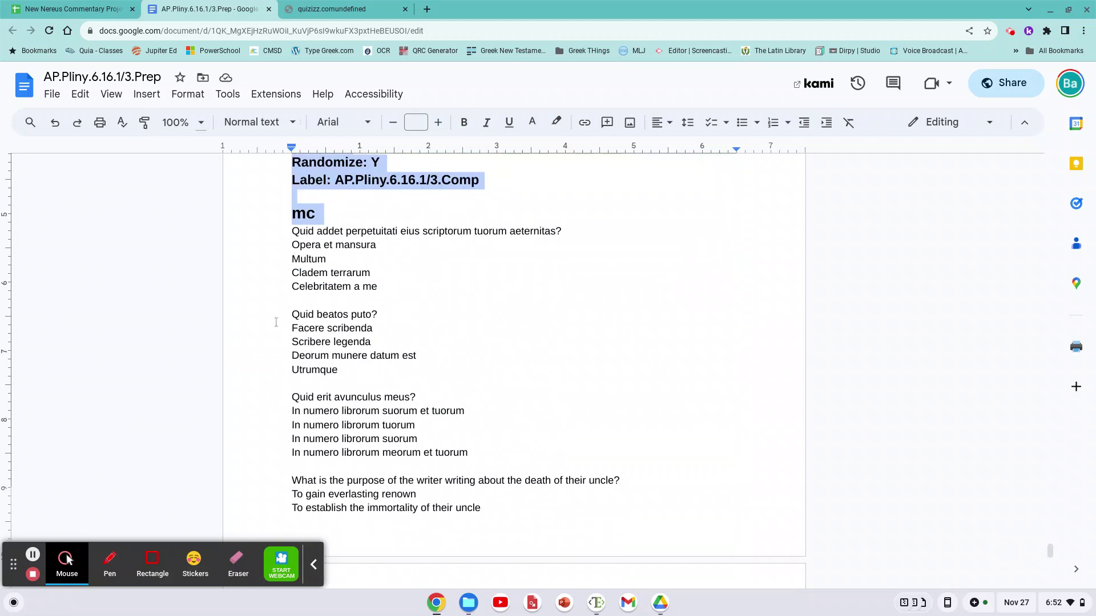
pyautogui.click(296, 295)
pyautogui.hotkey('ctrl', 'v')
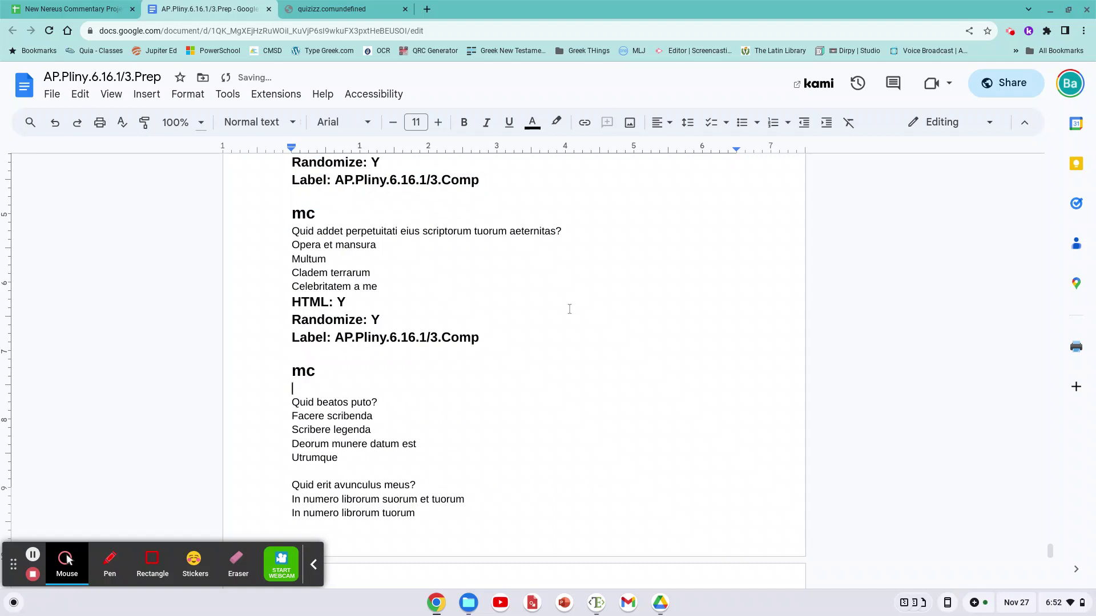
pyautogui.press('Delete')
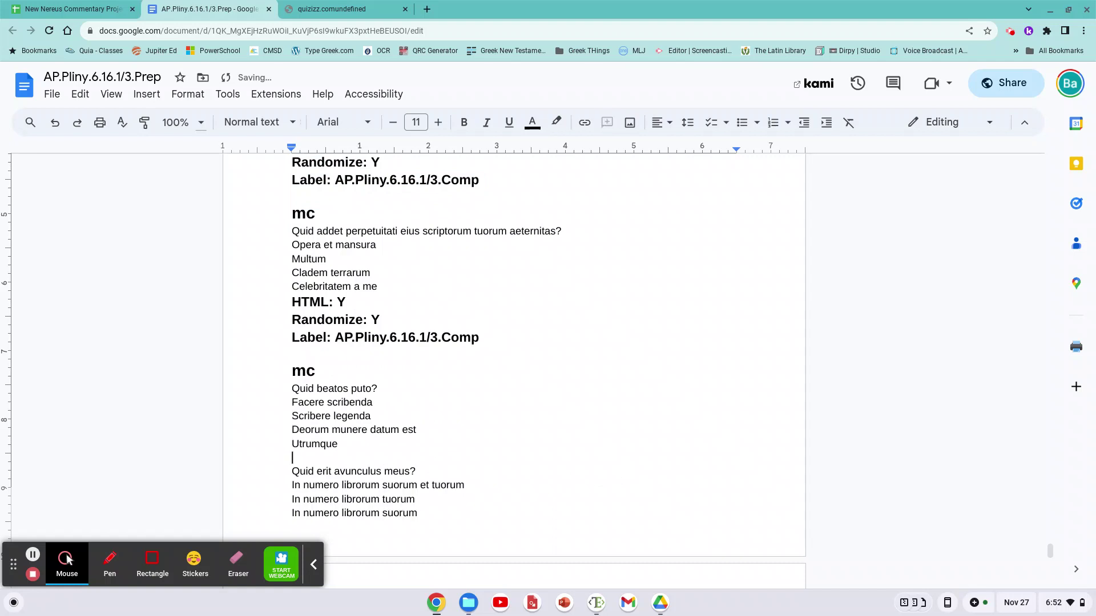
pyautogui.hotkey('ctrl', 'v')
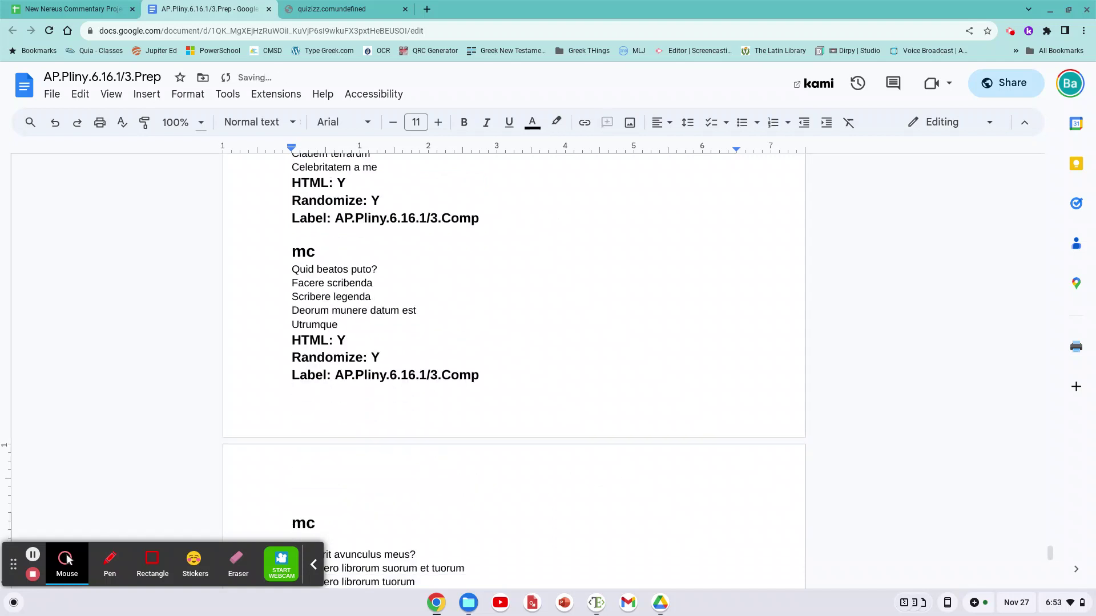
pyautogui.click(316, 523)
pyautogui.scroll(-8, 514, 371)
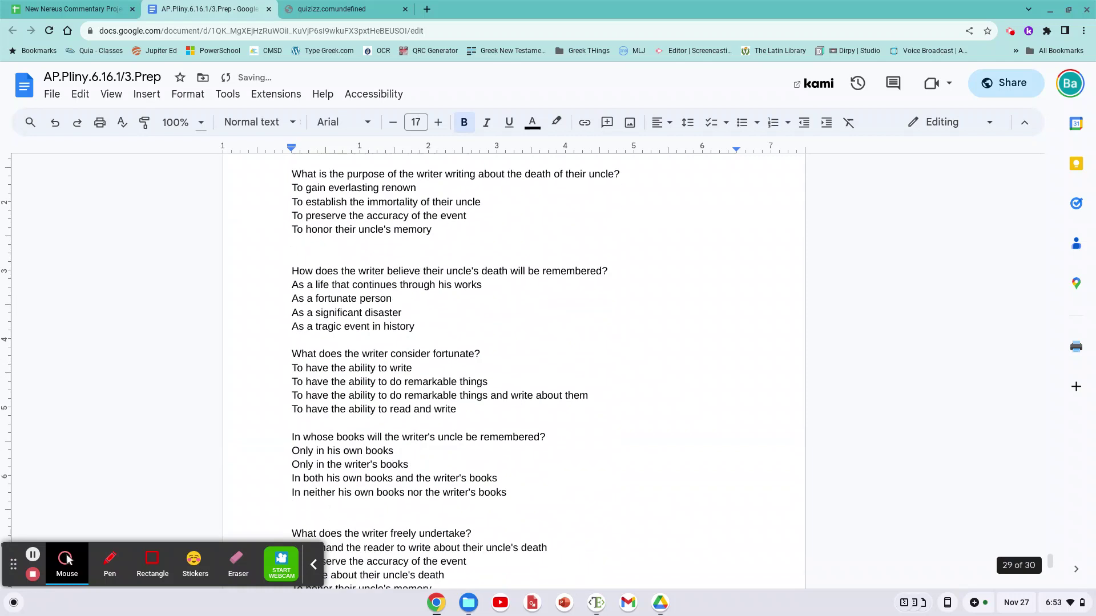
pyautogui.scroll(1, 334, 217)
# Paste the footer and mc block above the purpose question, after its answers, and after 'As a tragic event in history'
pyautogui.click(334, 217)
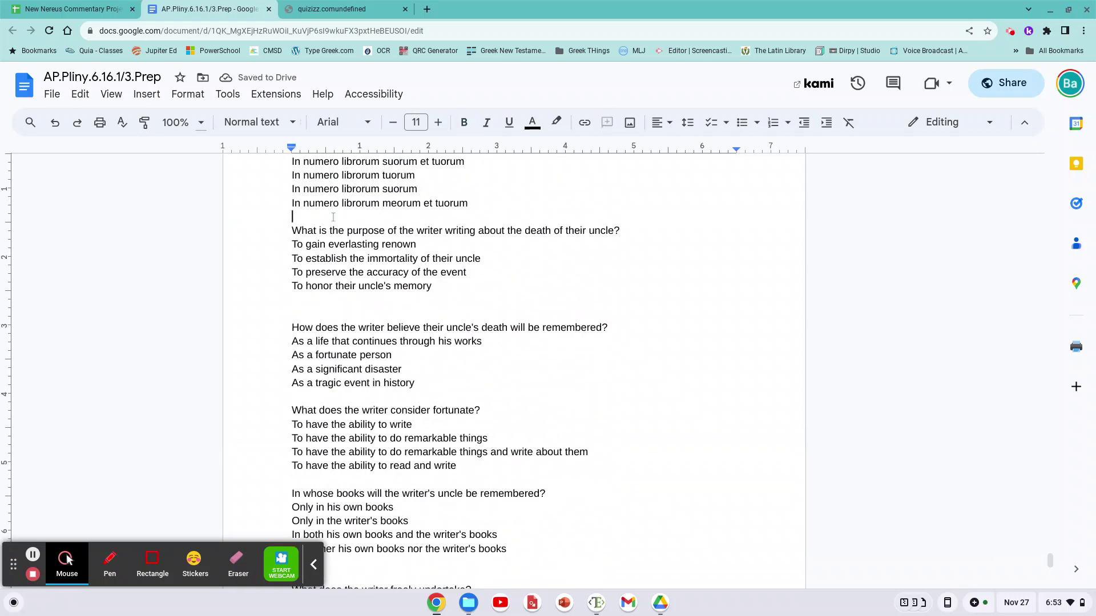
pyautogui.hotkey('ctrl', 'v')
pyautogui.press('Delete')
pyautogui.press('Down')
pyautogui.press('Down')
pyautogui.press('Down')
pyautogui.press('Down')
pyautogui.press('Down')
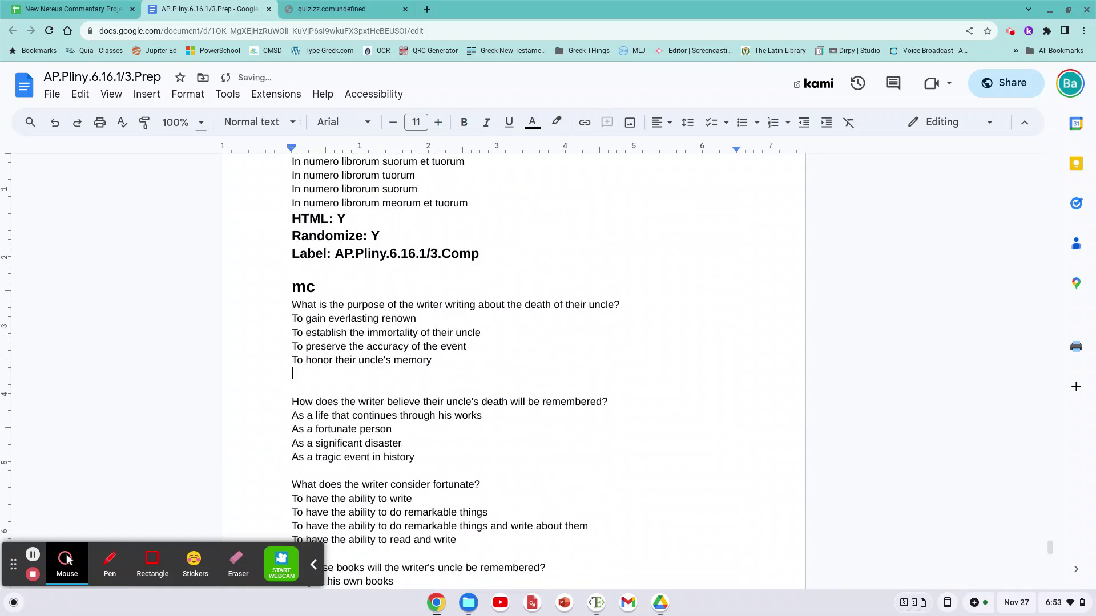
pyautogui.hotkey('ctrl', 'v')
pyautogui.press('Delete')
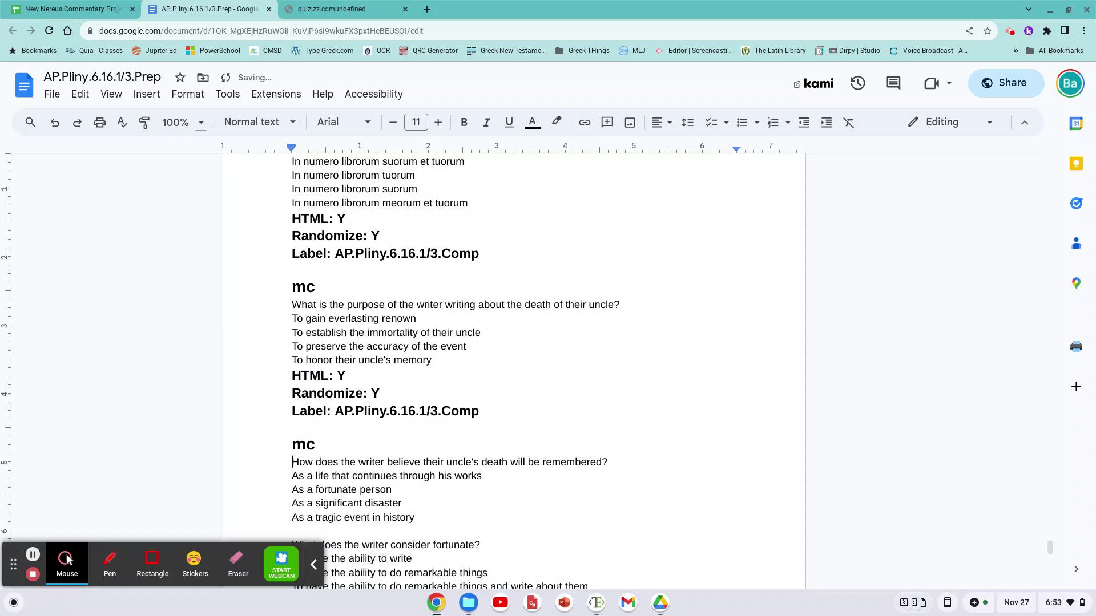
pyautogui.press('Down')
pyautogui.press('Down')
pyautogui.press('Down')
pyautogui.press('Down')
pyautogui.press('Down')
pyautogui.hotkey('ctrl', 'v')
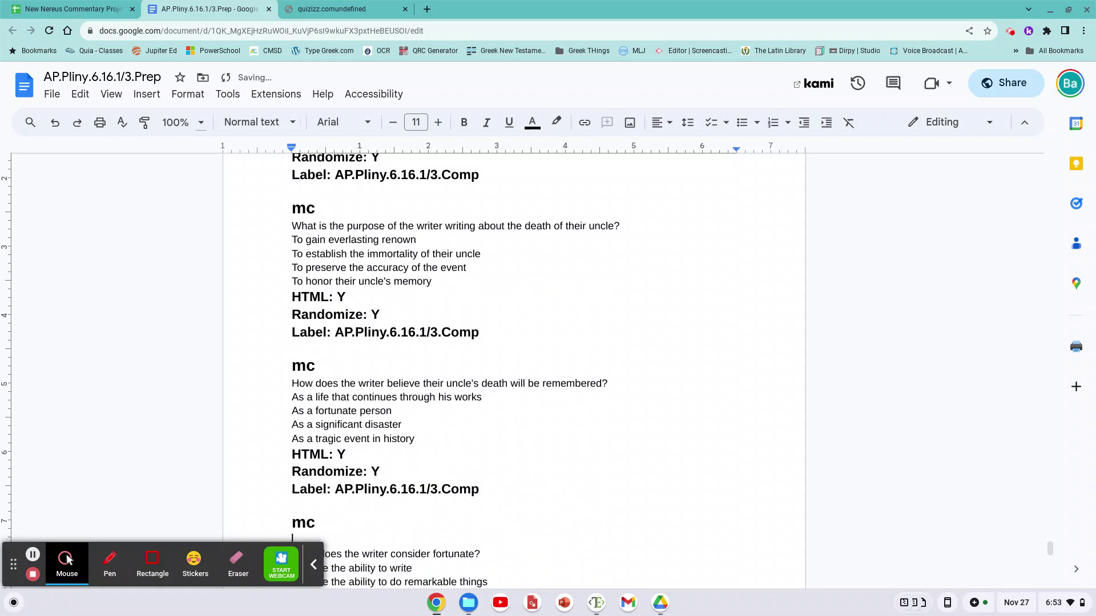
pyautogui.press('Delete')
# Paste the footer and mc block after the fortunate, In whose books and final questions, removing the trailing mc
pyautogui.press('Down')
pyautogui.press('Down')
pyautogui.press('Down')
pyautogui.press('Down')
pyautogui.press('Down')
pyautogui.press('Down')
pyautogui.press('Down')
pyautogui.press('Down')
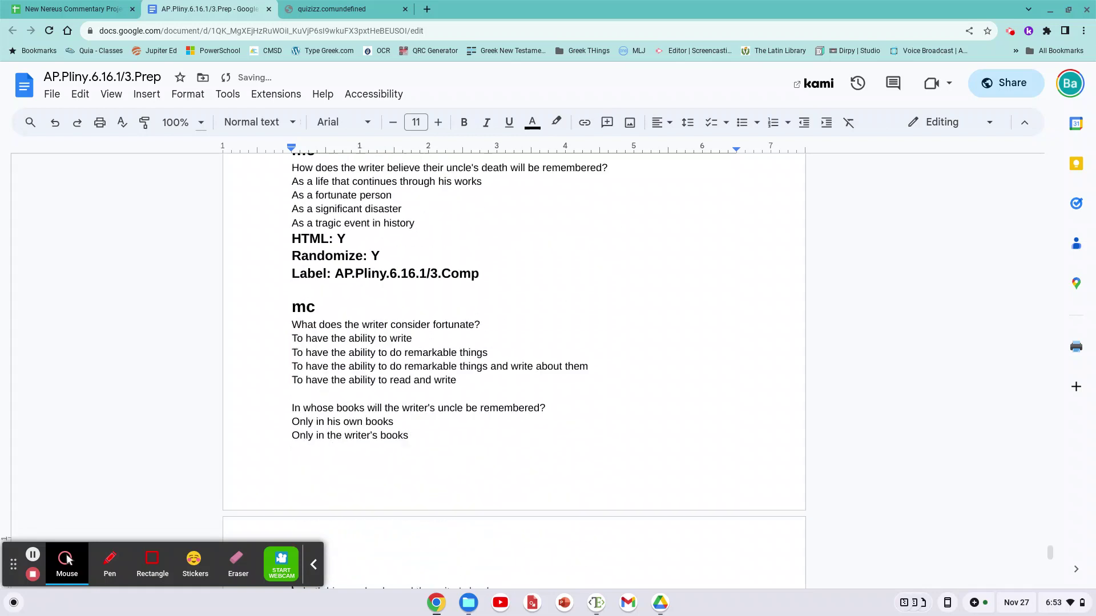
pyautogui.press('Up')
pyautogui.press('Up')
pyautogui.hotkey('ctrl', 'v')
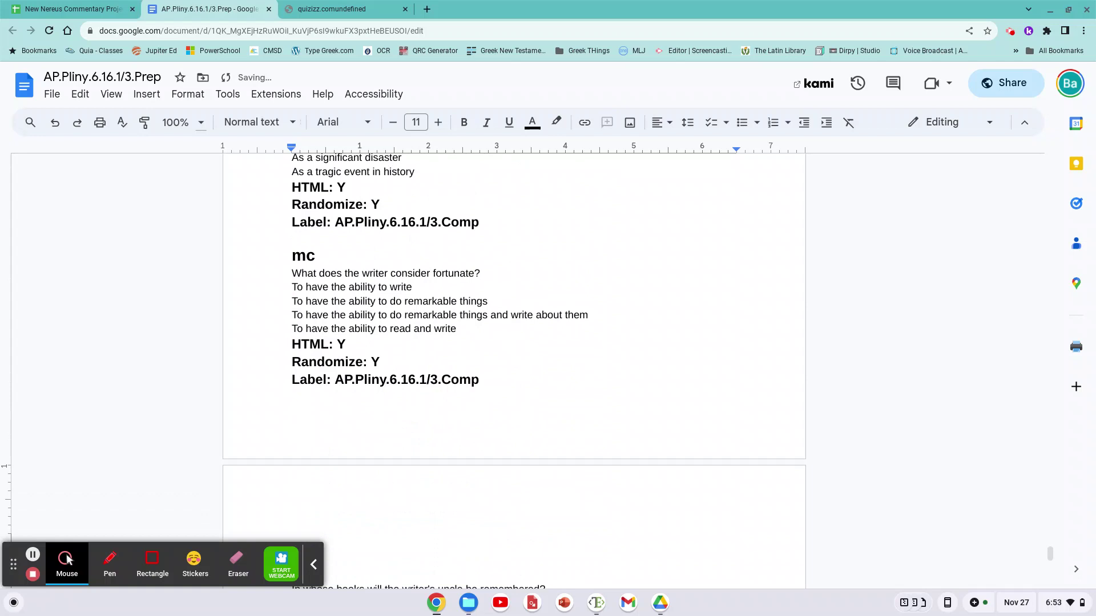
pyautogui.press('Down')
pyautogui.press('Down')
pyautogui.press('Down')
pyautogui.press('Down')
pyautogui.press('Down')
pyautogui.press('Down')
pyautogui.press('Down')
pyautogui.press('Down')
pyautogui.press('Down')
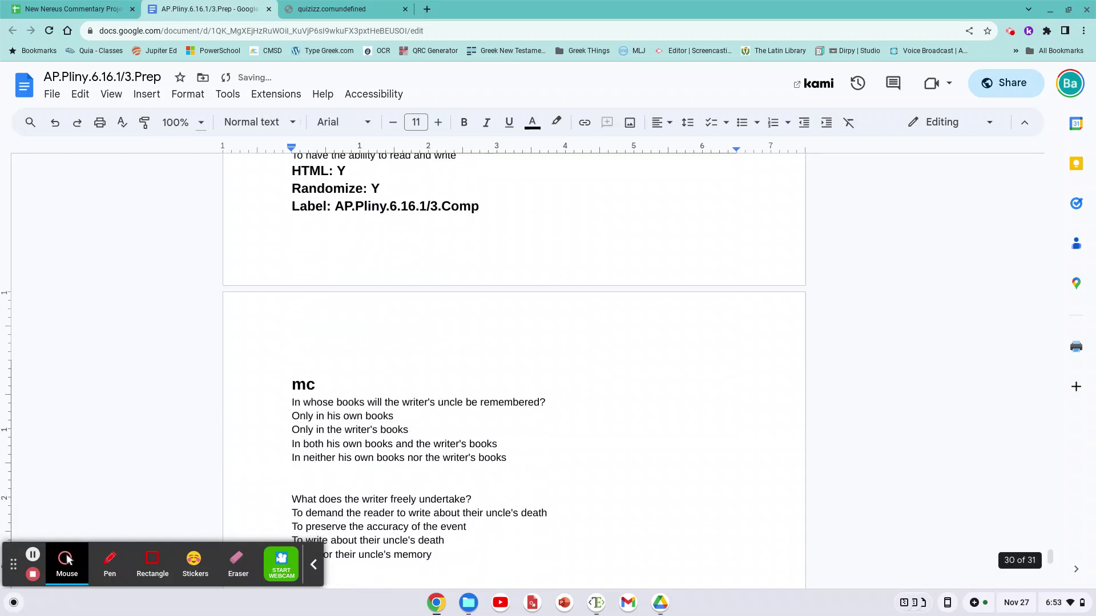
pyautogui.press('Up')
pyautogui.press('Up')
pyautogui.press('Up')
pyautogui.press('Up')
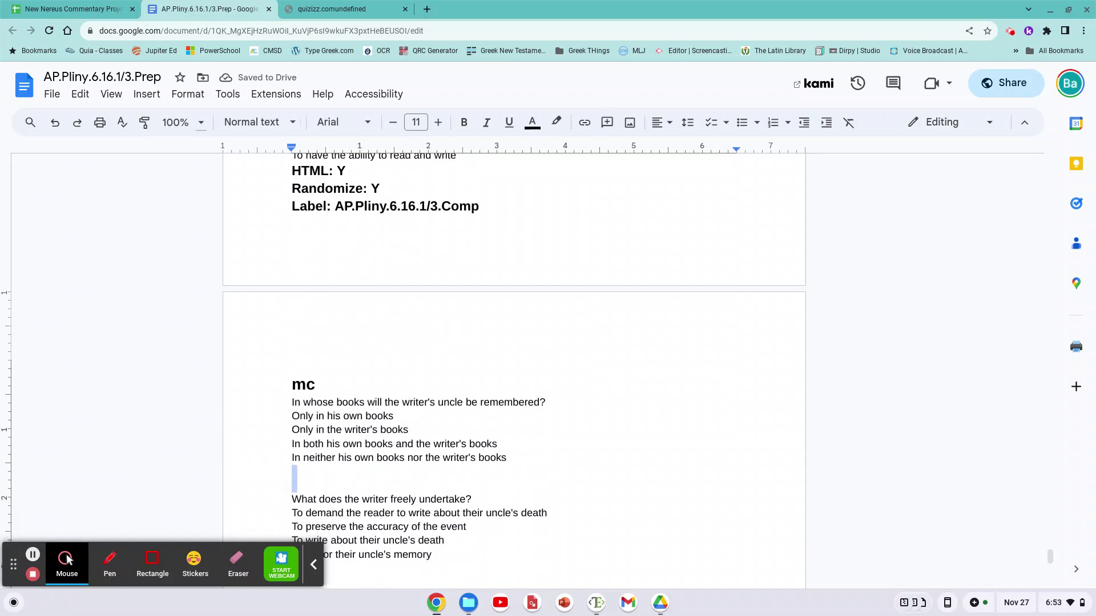
pyautogui.hotkey('ctrl', 'v')
pyautogui.press('BackSpace')
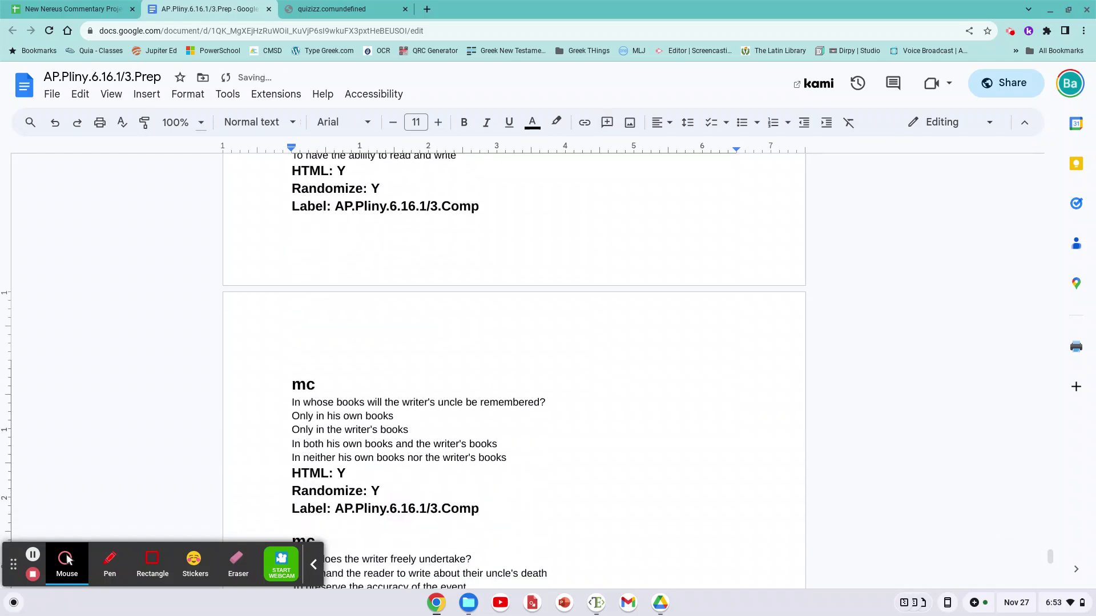
pyautogui.press('Down')
pyautogui.press('Down')
pyautogui.press('Down')
pyautogui.press('Down')
pyautogui.press('Down')
pyautogui.press('Down')
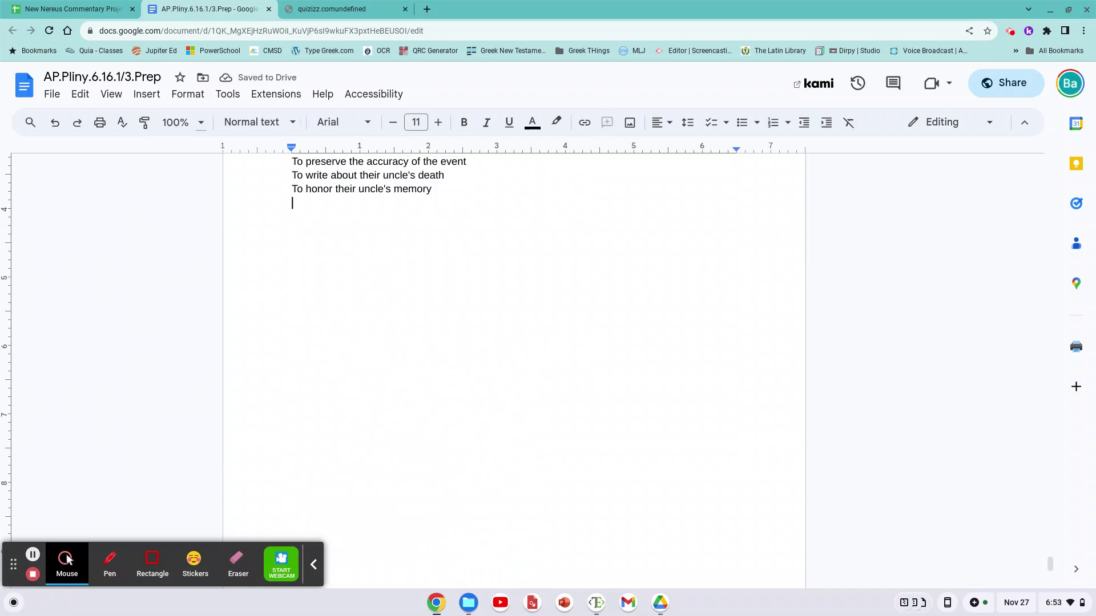
pyautogui.hotkey('ctrl', 'v')
pyautogui.hotkey('shift', 'Up')
pyautogui.press('BackSpace')
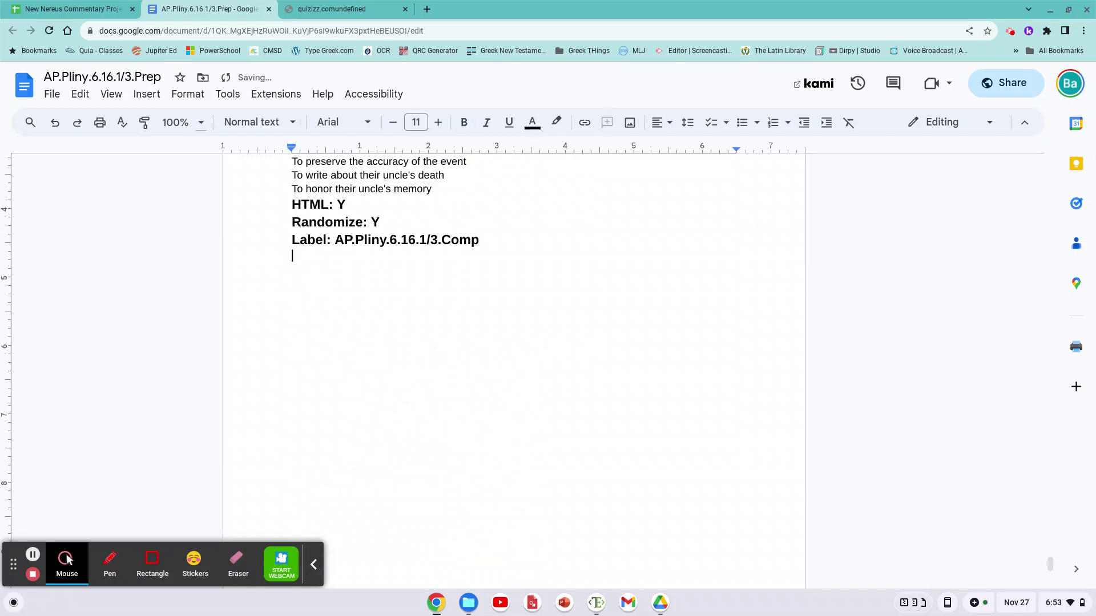
pyautogui.scroll(10, 67, 559)
pyautogui.scroll(5, 67, 560)
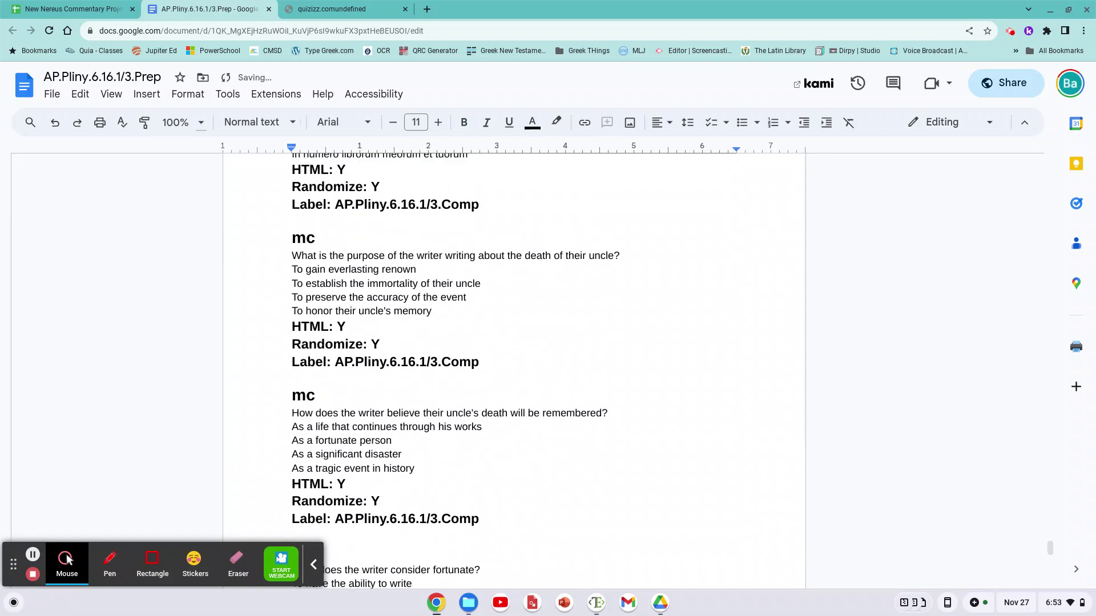
pyautogui.scroll(10, 410, 269)
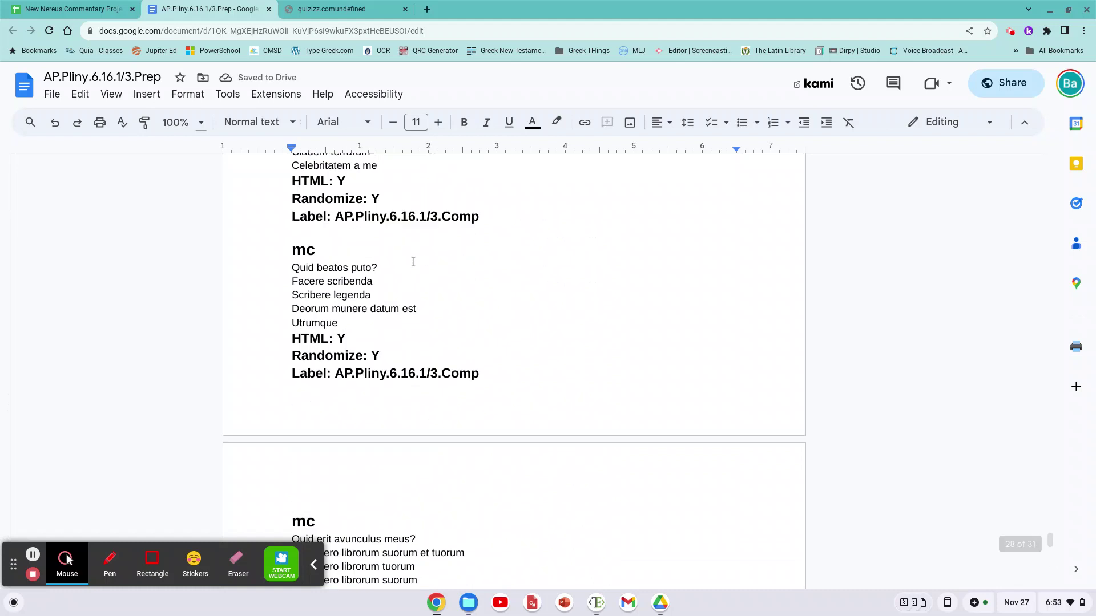
pyautogui.scroll(-1, 413, 262)
pyautogui.scroll(4, 413, 262)
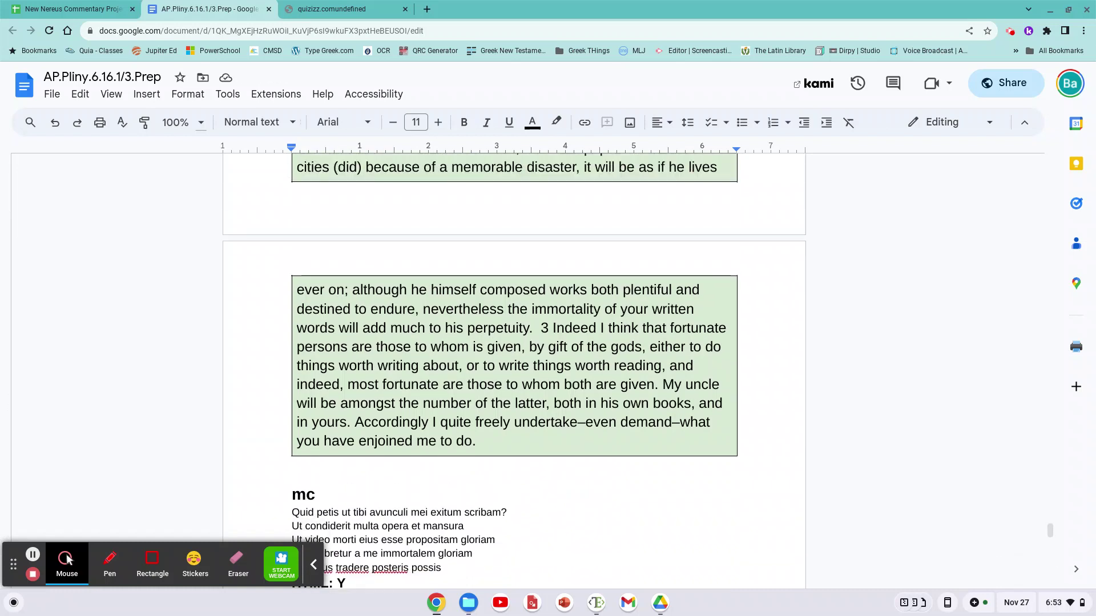
pyautogui.scroll(-3, 413, 262)
pyautogui.scroll(-5, 396, 260)
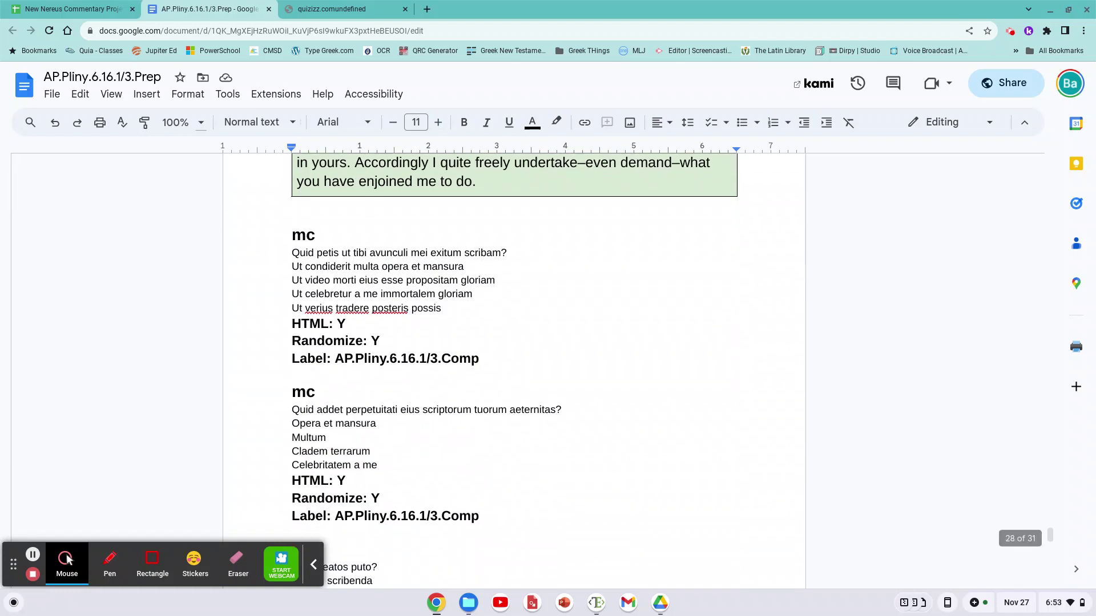
pyautogui.scroll(-4, 396, 260)
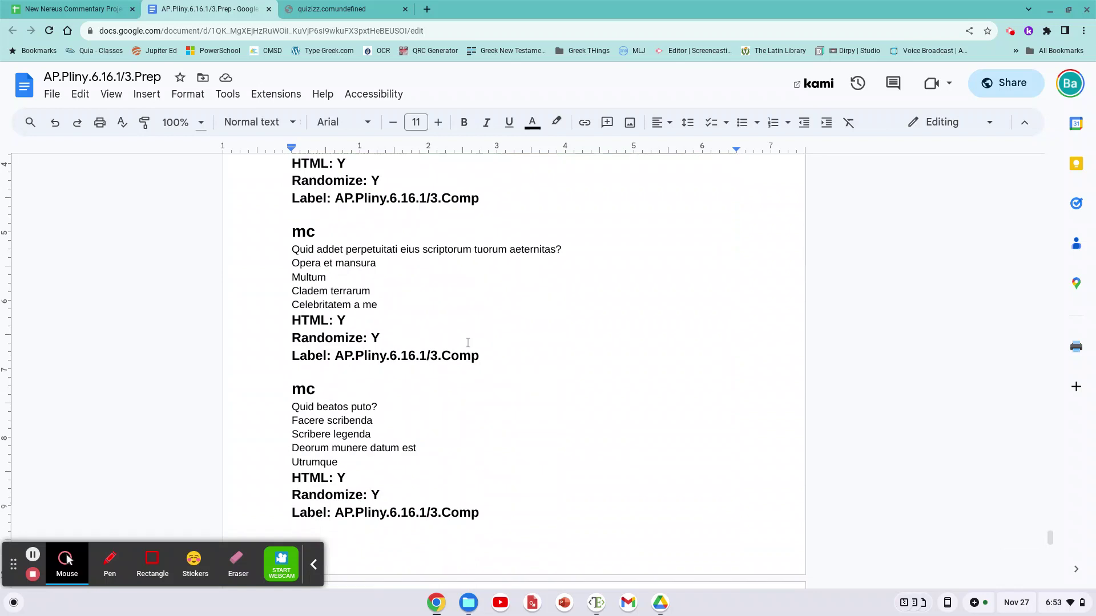
pyautogui.scroll(5, 468, 343)
pyautogui.scroll(10, 468, 343)
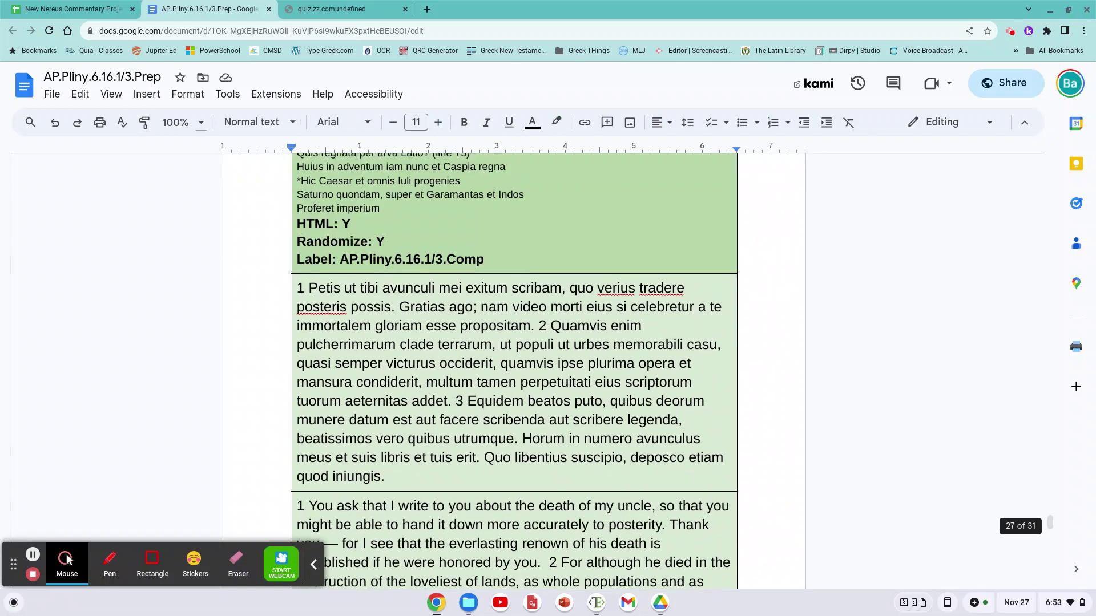
pyautogui.scroll(-18, 468, 342)
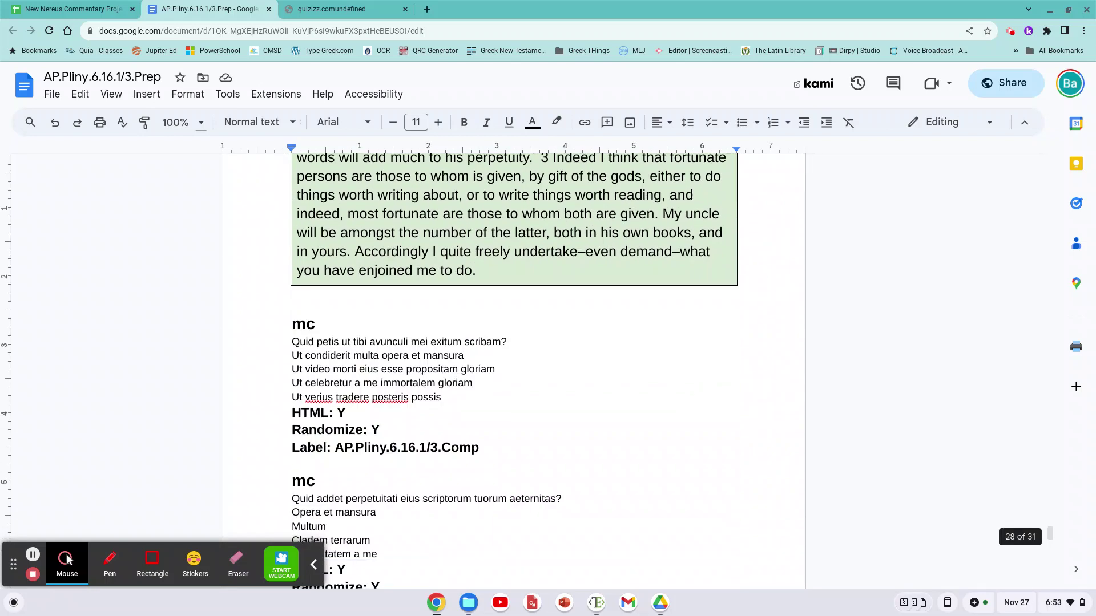
pyautogui.scroll(-9, 492, 372)
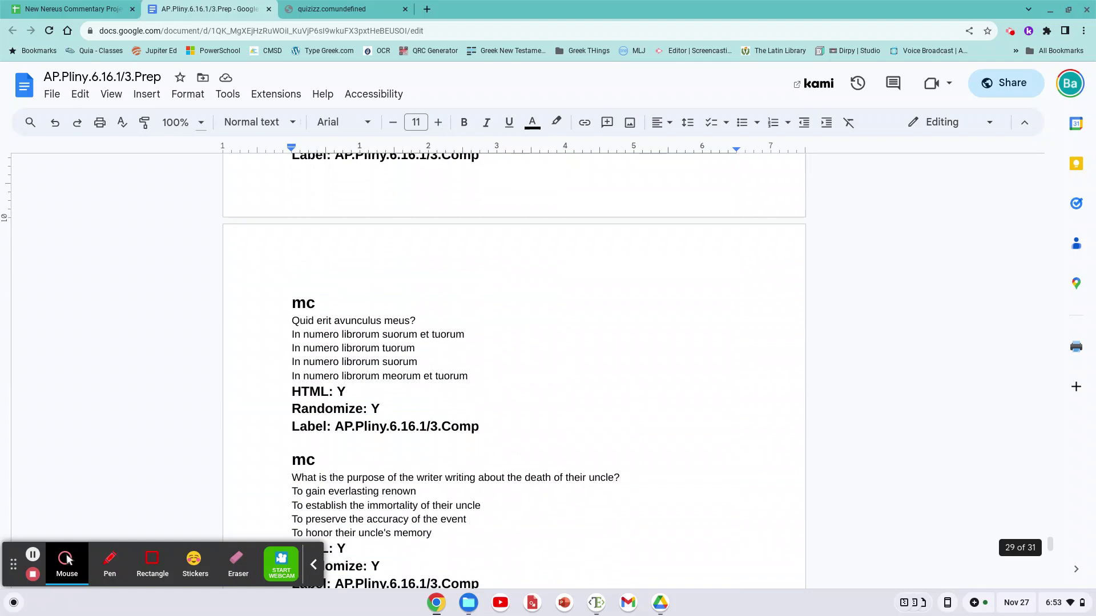
pyautogui.click(460, 336)
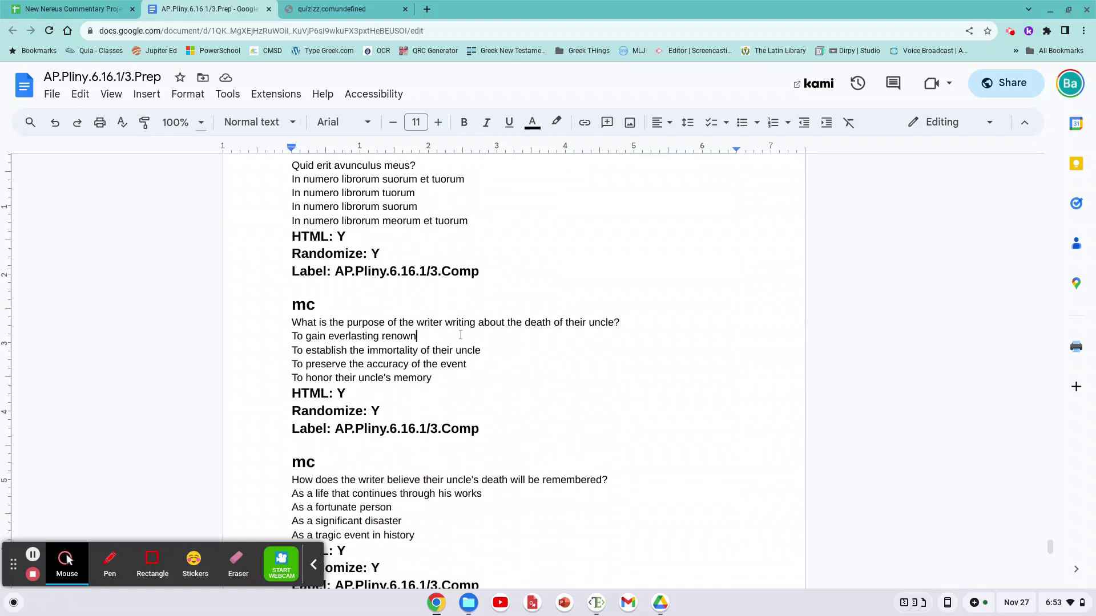
pyautogui.scroll(20, 545, 306)
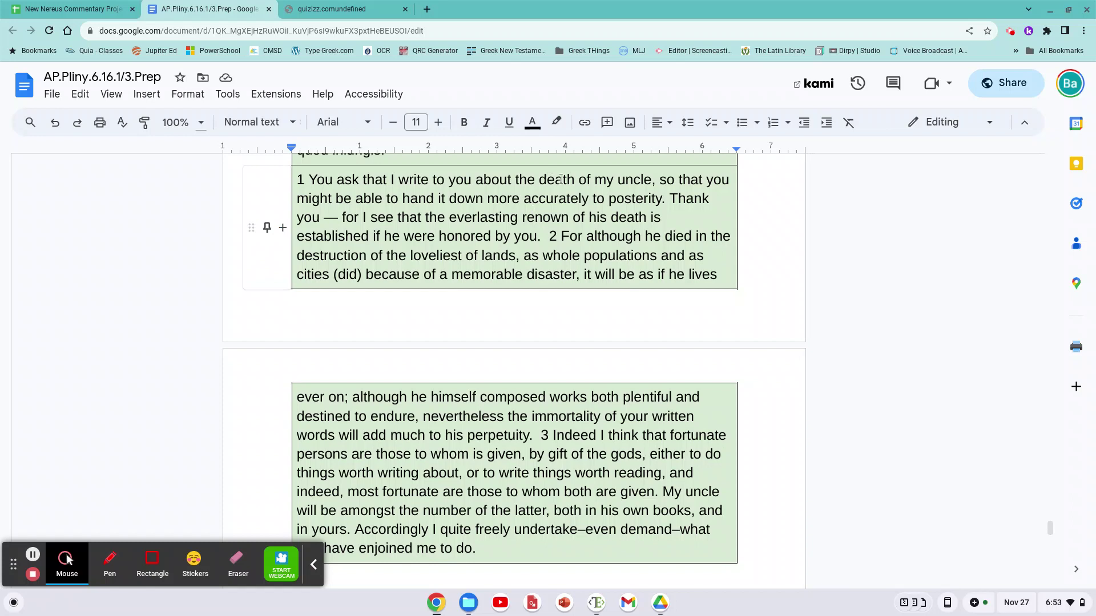
pyautogui.scroll(-15, 569, 210)
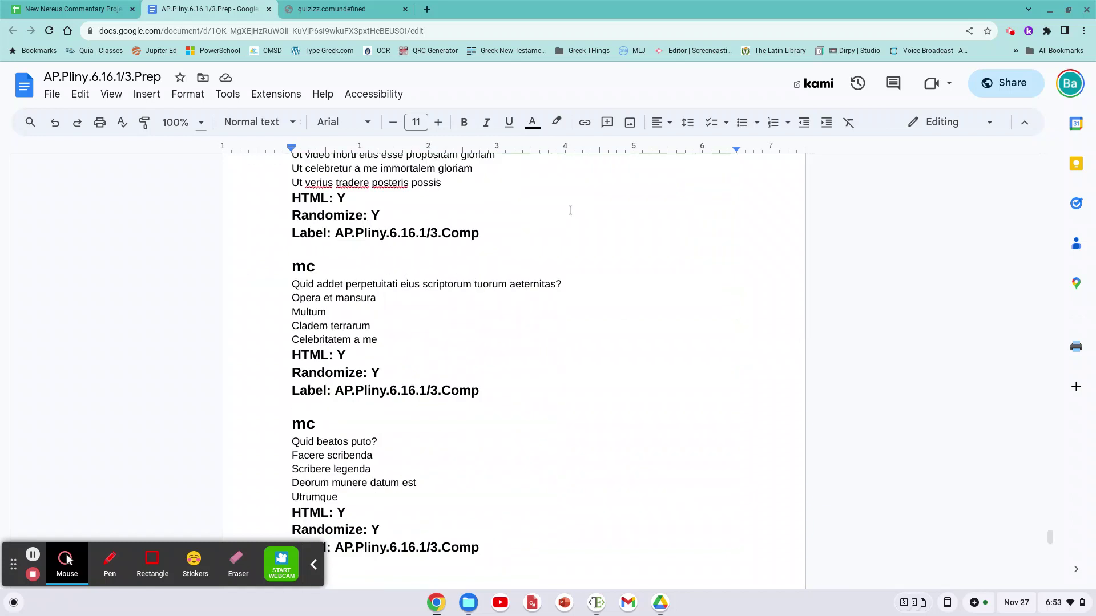
pyautogui.scroll(4, 569, 210)
pyautogui.scroll(-8, 569, 210)
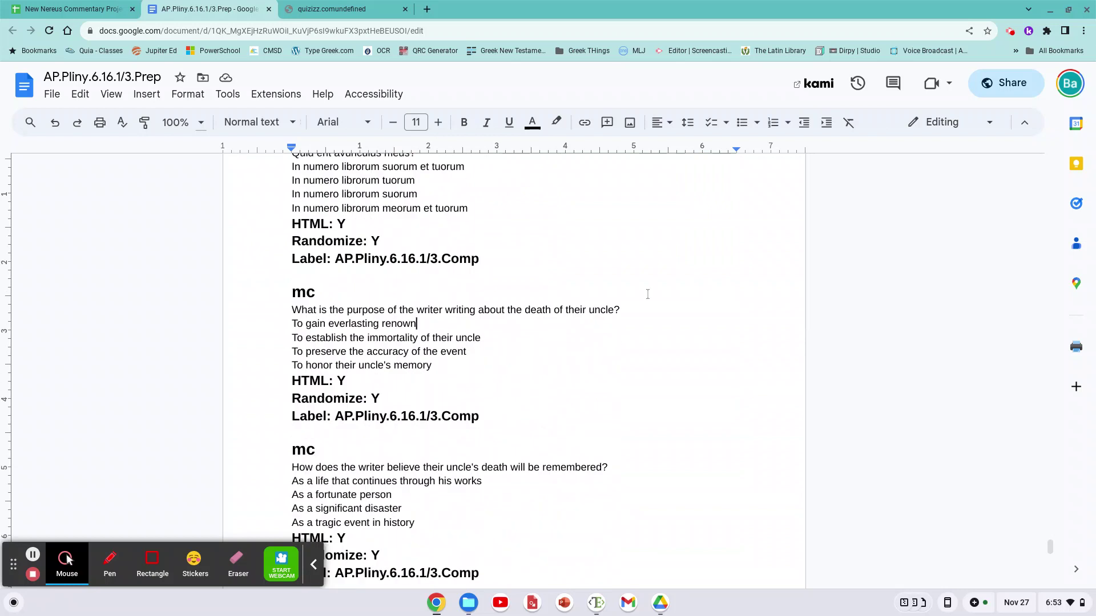
# Add the line reference (16.1) to the end of the purpose question
pyautogui.click(622, 310)
pyautogui.write('(16.1)')
pyautogui.hotkey('shift', 'Left')
pyautogui.hotkey('shift', 'Left')
pyautogui.hotkey('shift', 'Left')
pyautogui.hotkey('shift', 'Left')
pyautogui.hotkey('shift', 'Left')
pyautogui.hotkey('shift', 'Left')
pyautogui.hotkey('shift', 'Left')
# Star 'To honor their uncle's memory' as the correct answer
pyautogui.scroll(-2, 580, 371)
pyautogui.click(290, 271)
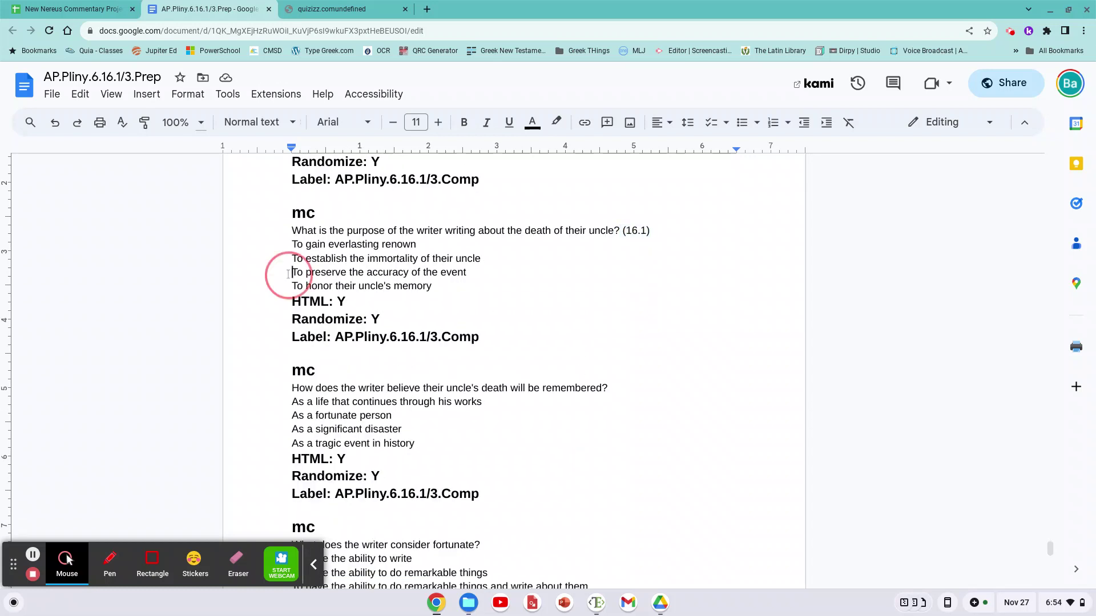
pyautogui.press('Down')
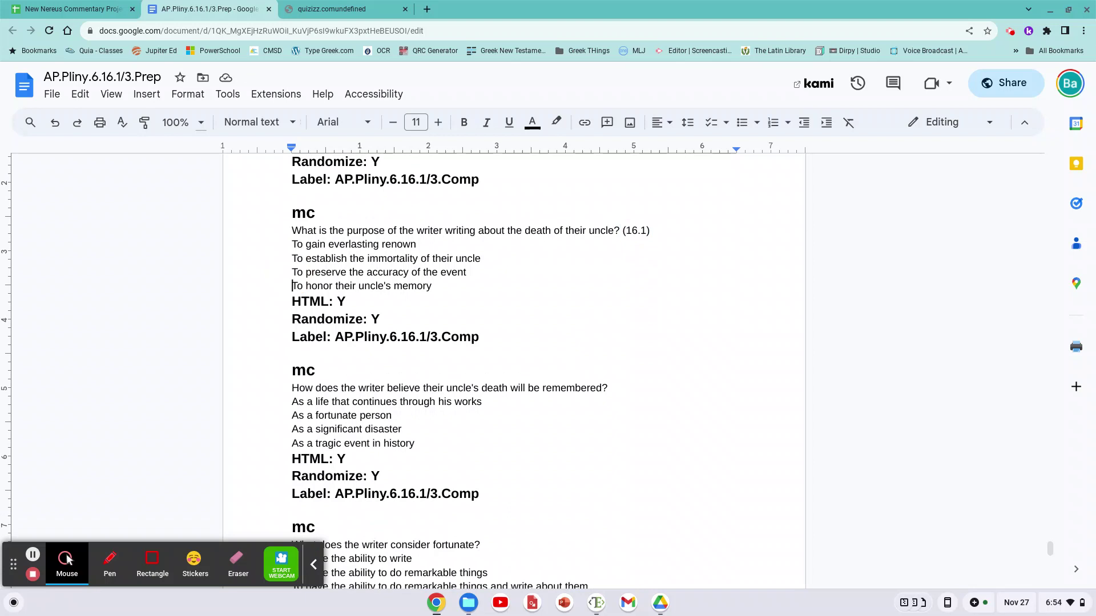
pyautogui.write('*')
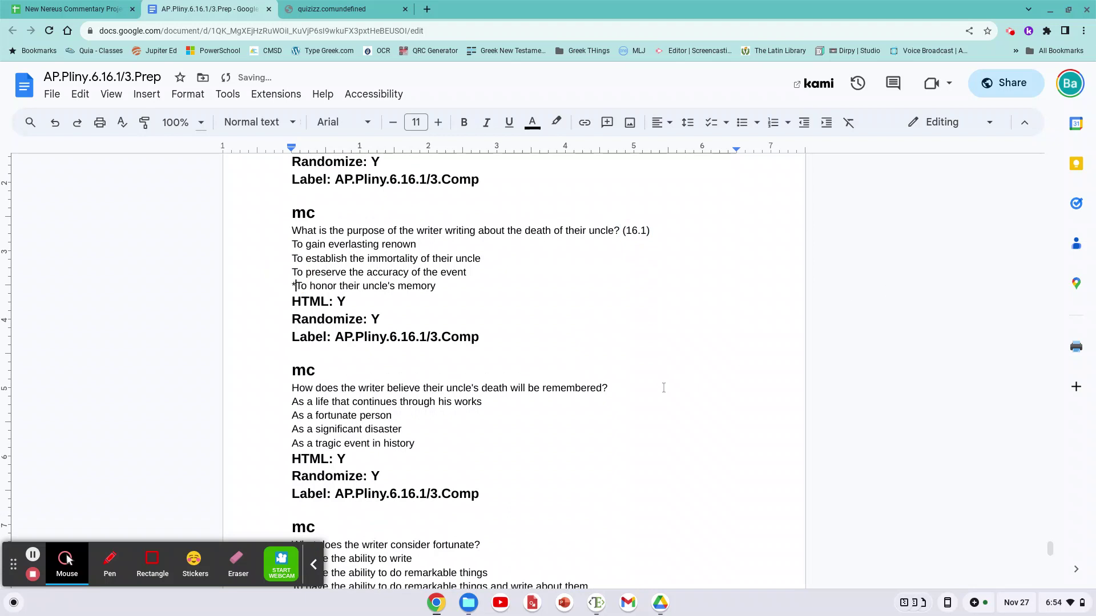
# Add (16.1) to the end of the 'remembered' question
pyautogui.scroll(-15, 663, 386)
pyautogui.scroll(5, 603, 215)
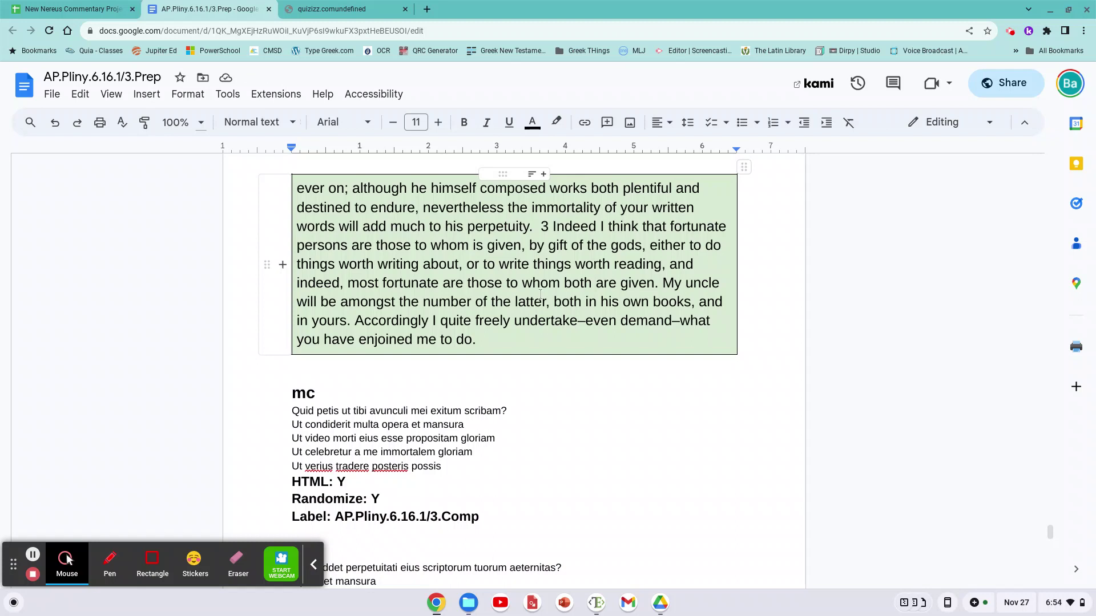
pyautogui.scroll(-12, 540, 294)
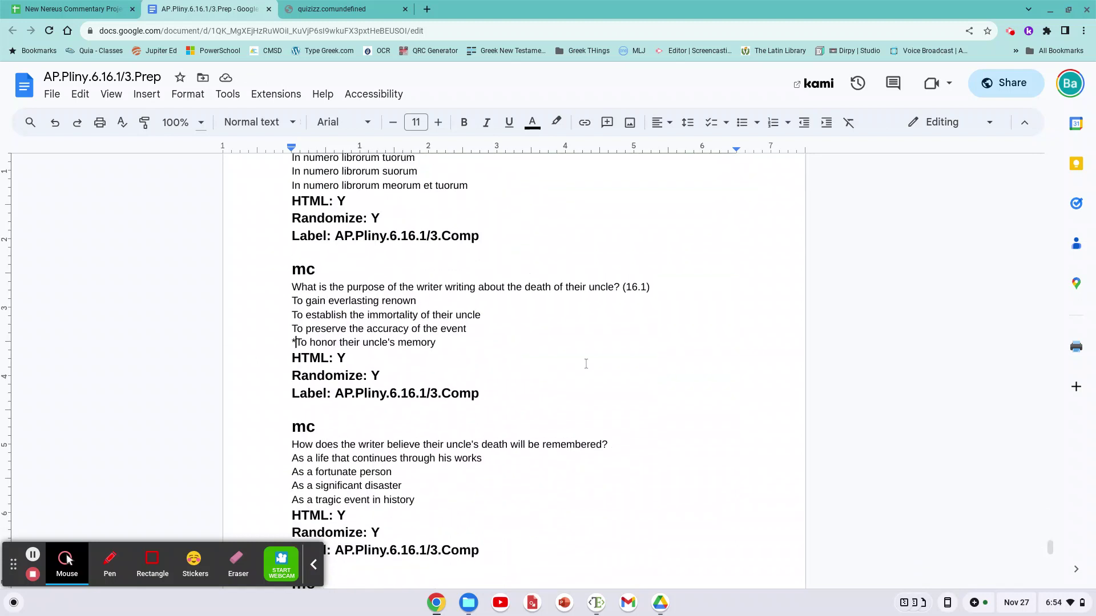
pyautogui.click(640, 443)
pyautogui.write('(16.1)')
pyautogui.scroll(-7, 585, 342)
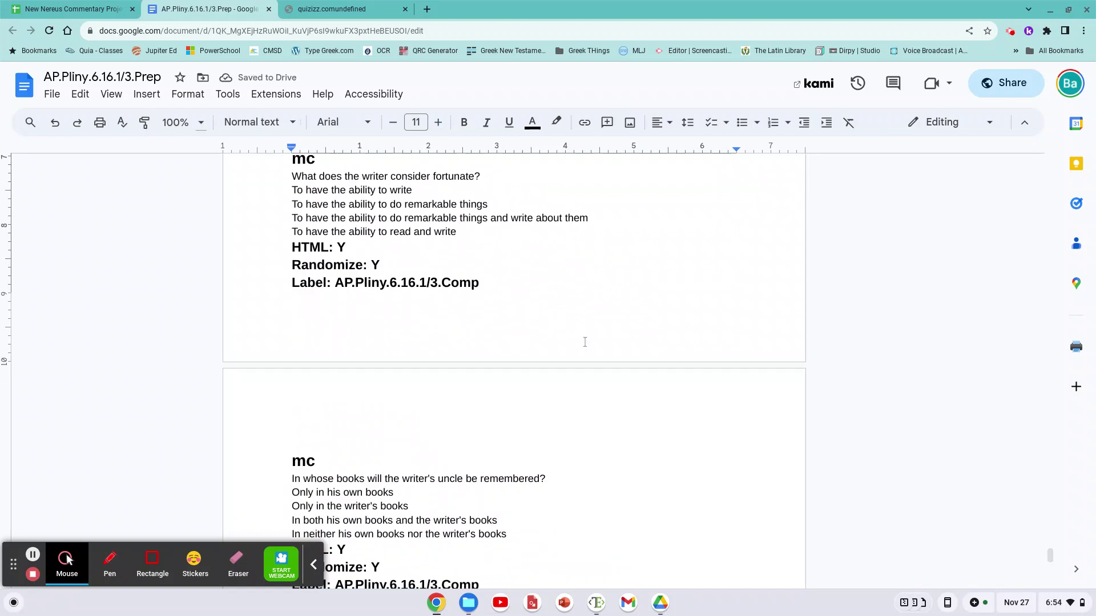
pyautogui.scroll(4, 585, 342)
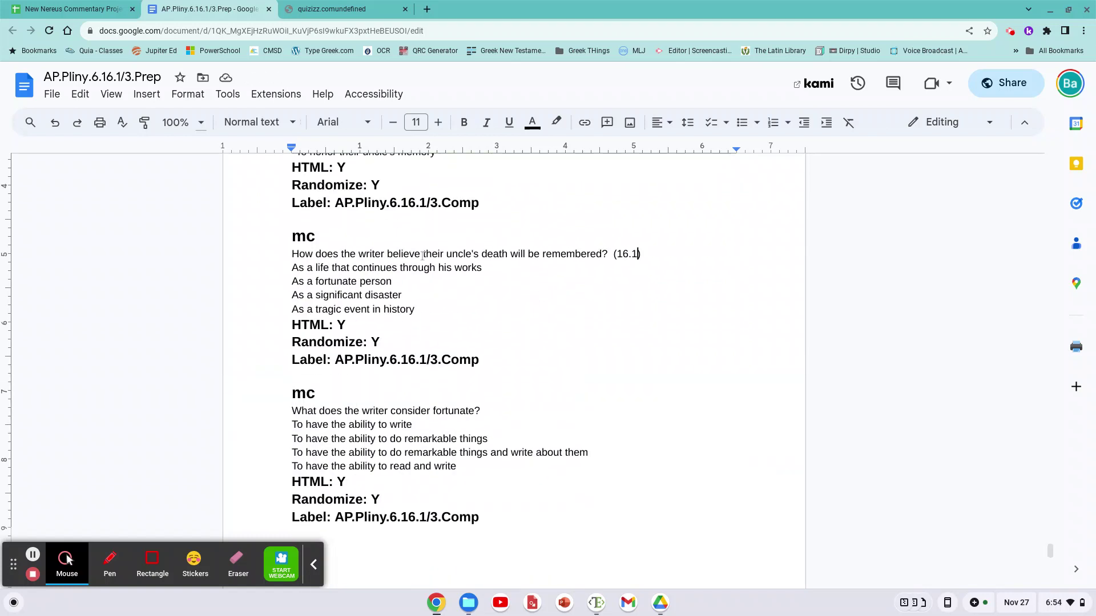
pyautogui.scroll(6, 504, 316)
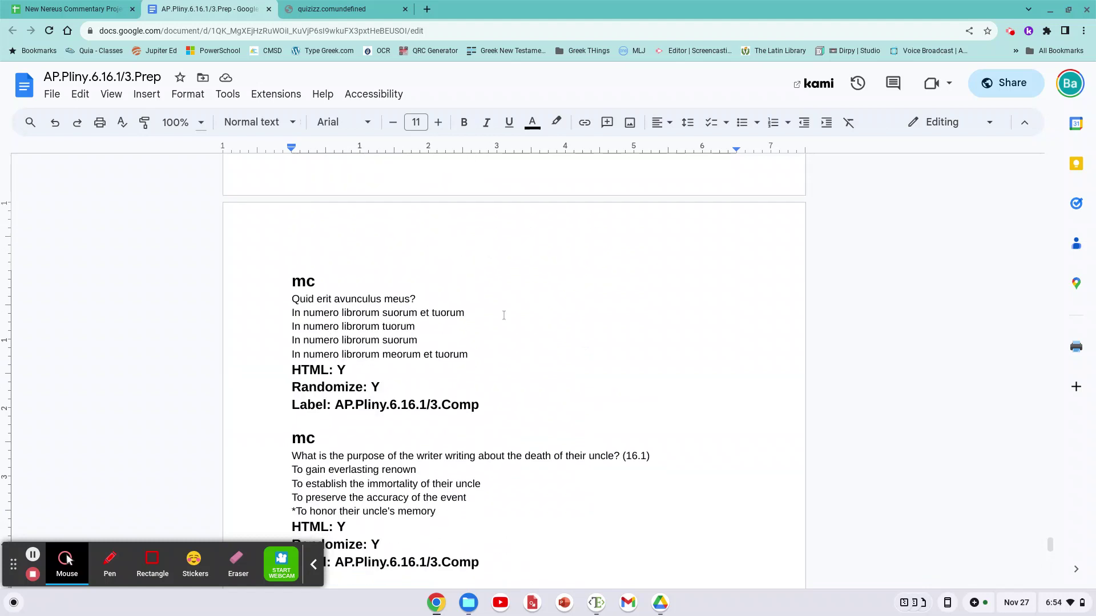
pyautogui.scroll(-5, 504, 315)
pyautogui.scroll(6, 504, 315)
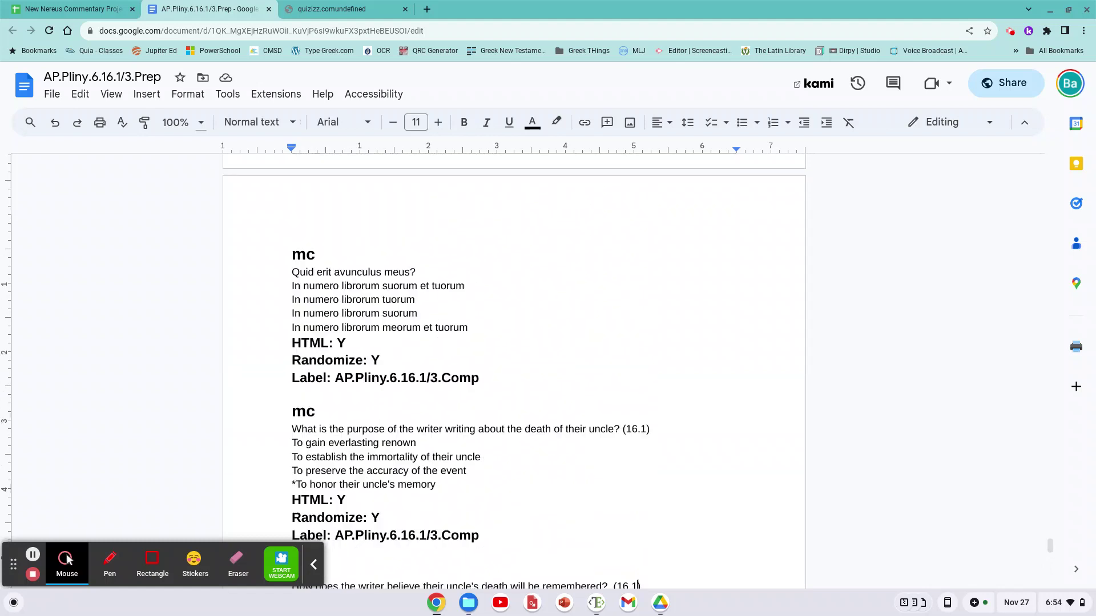
pyautogui.scroll(-3, 504, 315)
pyautogui.scroll(-1, 504, 316)
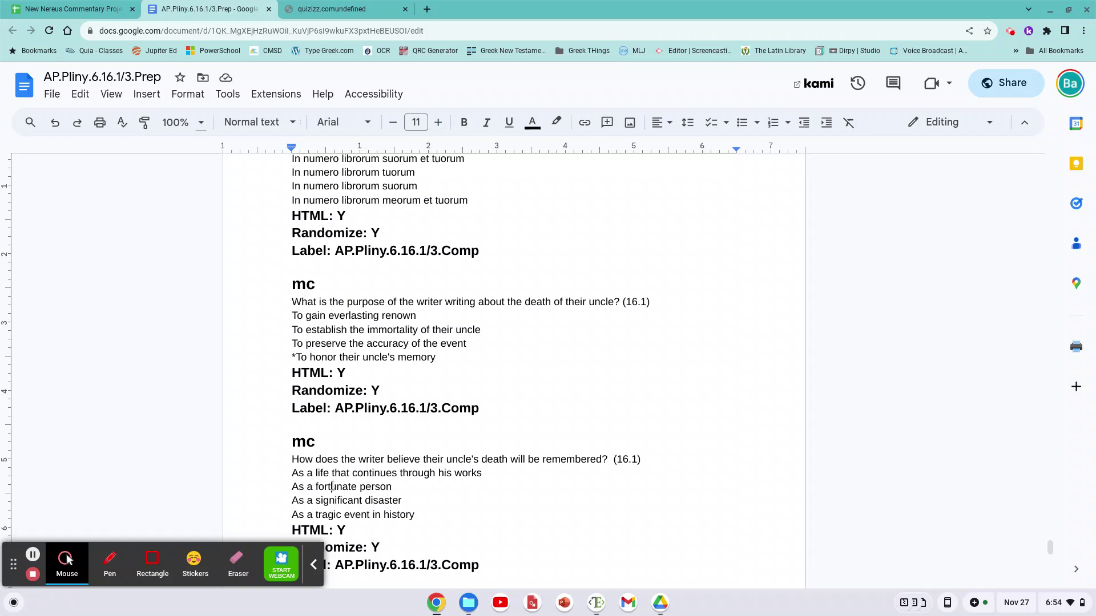
pyautogui.scroll(15, 332, 487)
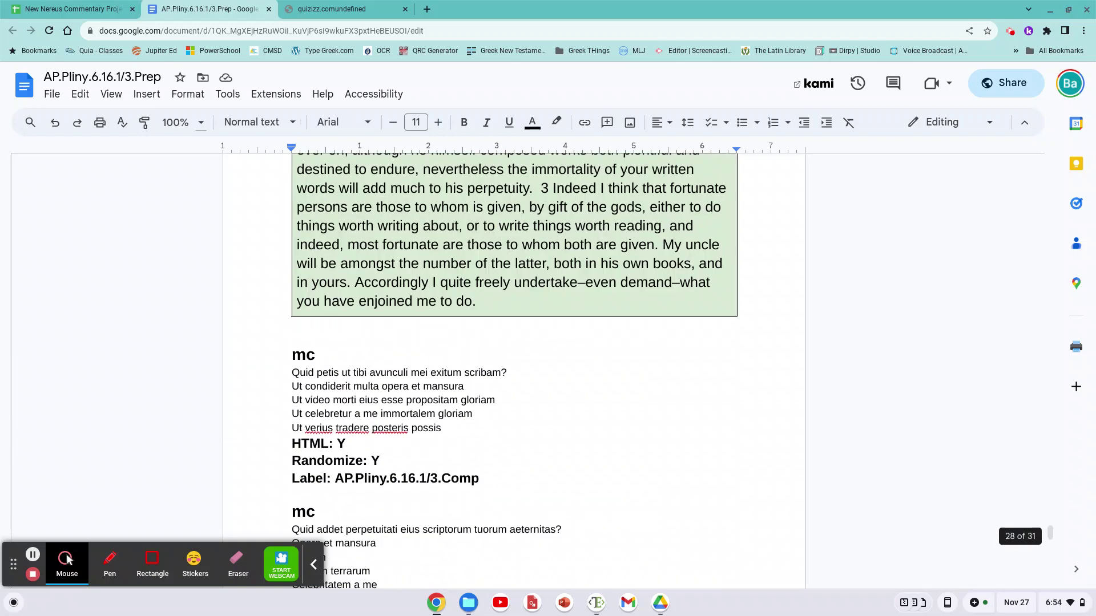
pyautogui.scroll(1, 461, 409)
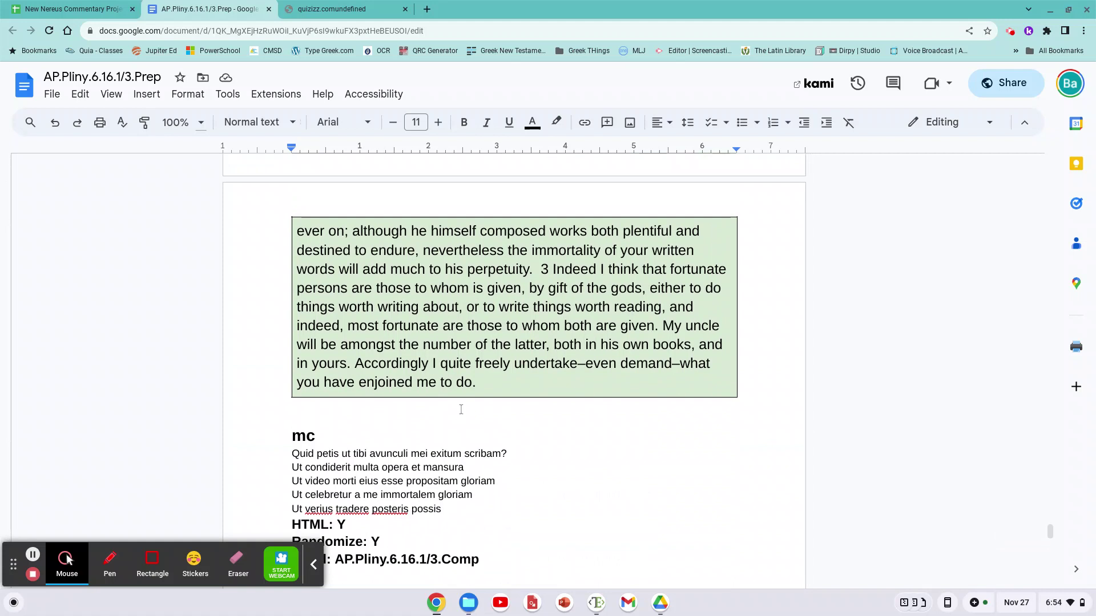
pyautogui.scroll(1, 463, 338)
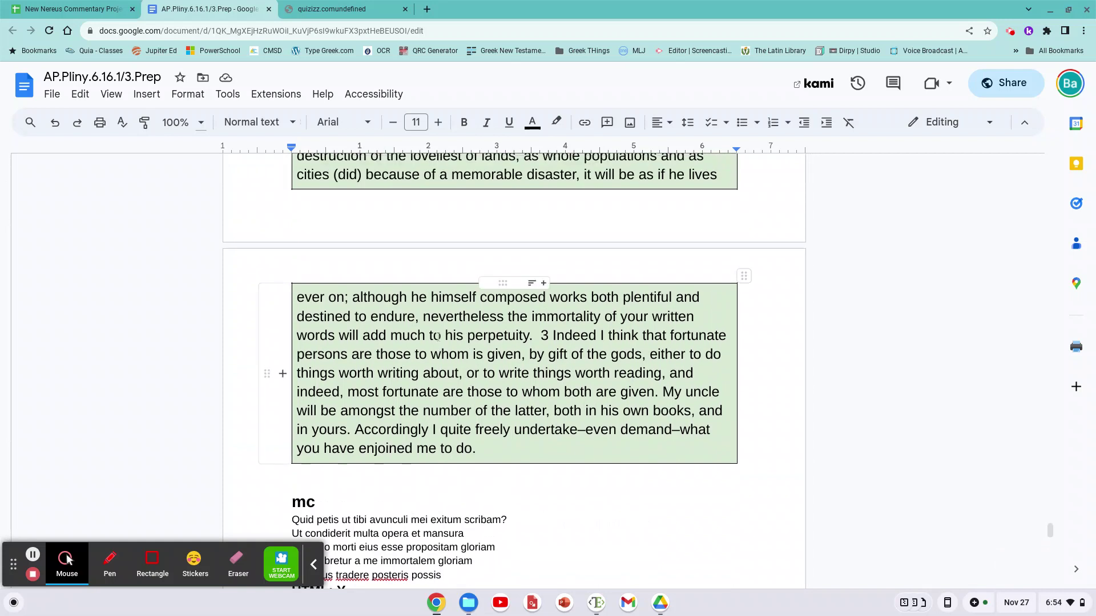
pyautogui.scroll(1, 505, 343)
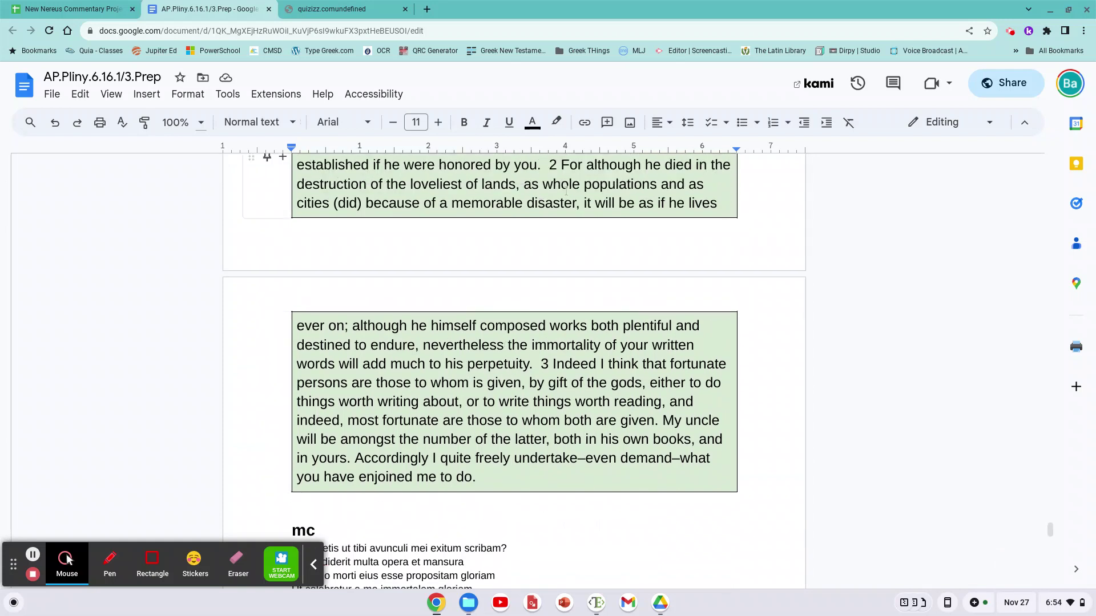
pyautogui.click(506, 186)
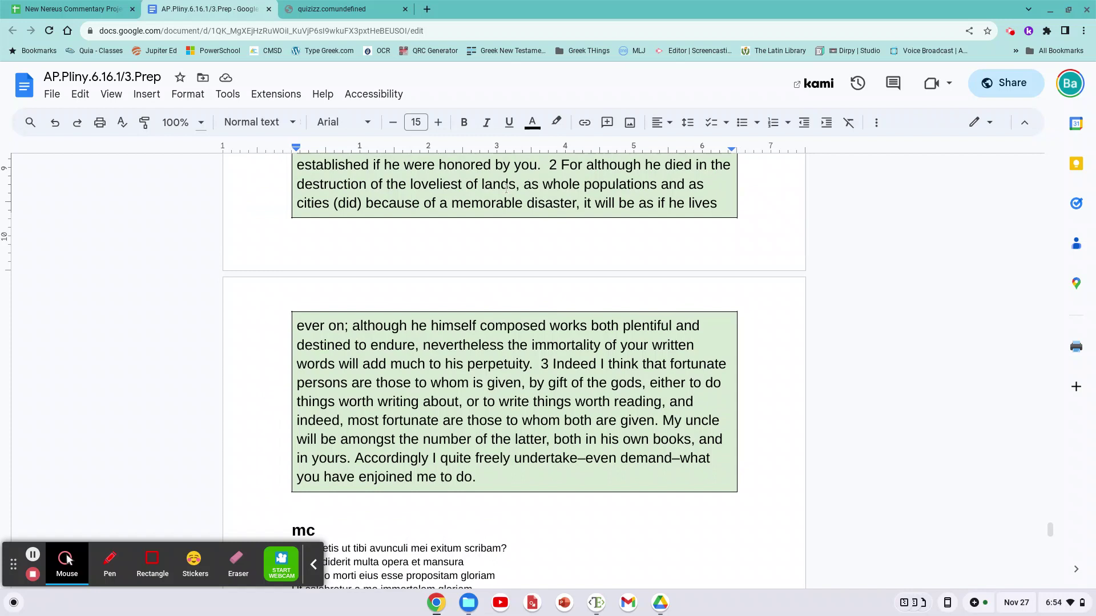
pyautogui.click(518, 201)
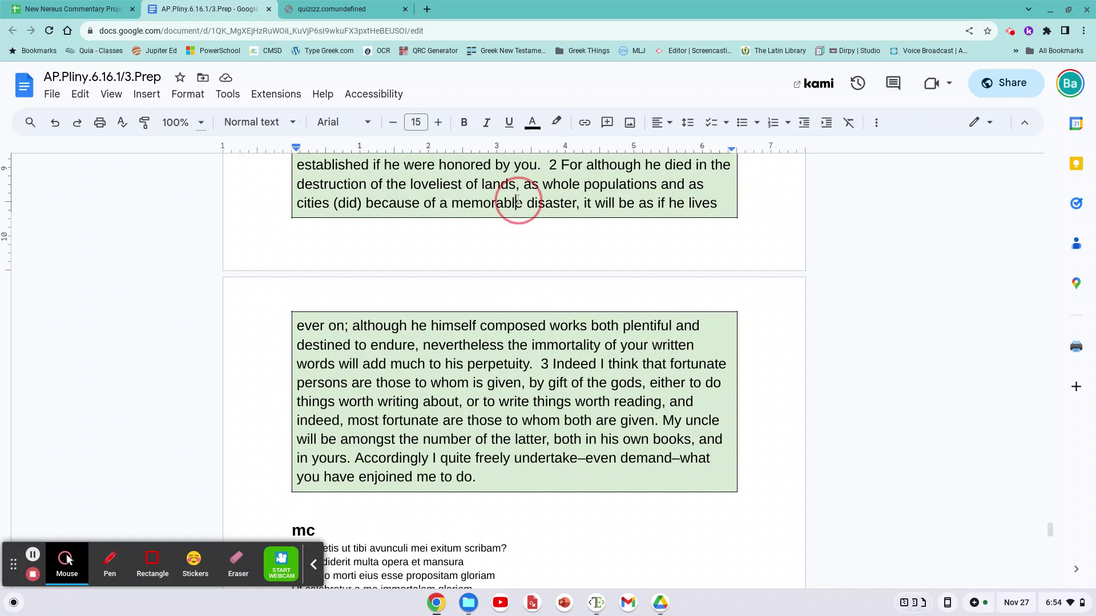
pyautogui.click(454, 325)
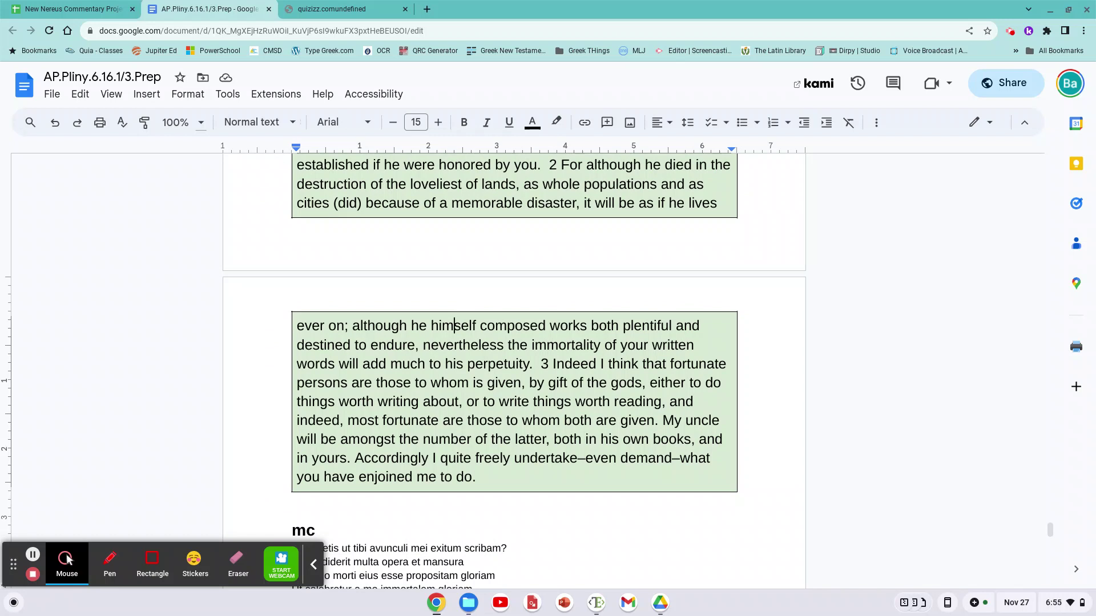
pyautogui.scroll(-8, 514, 371)
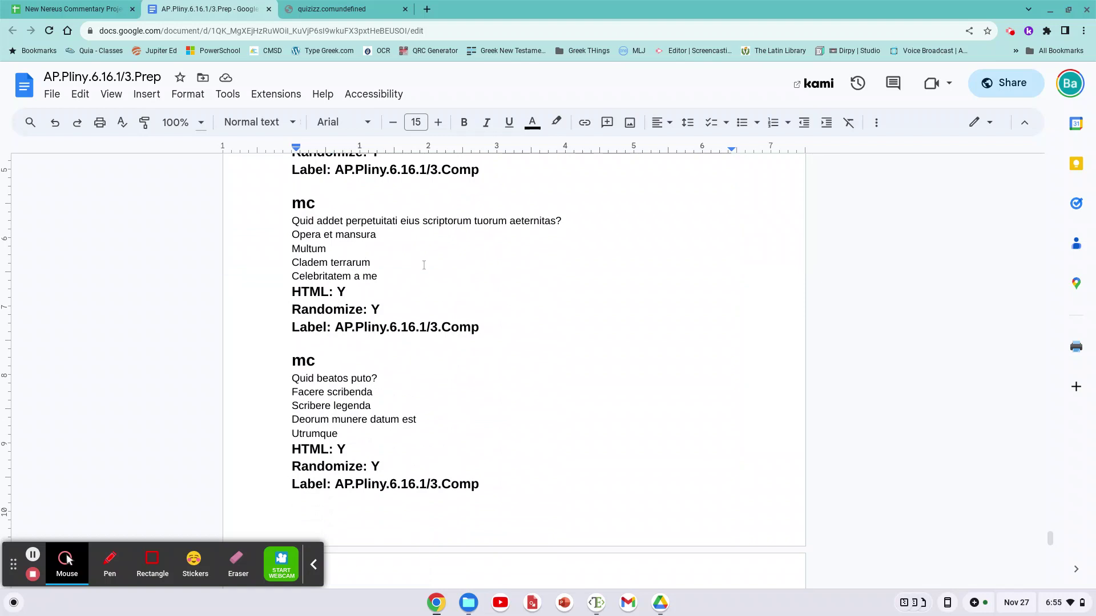
pyautogui.scroll(-8, 425, 265)
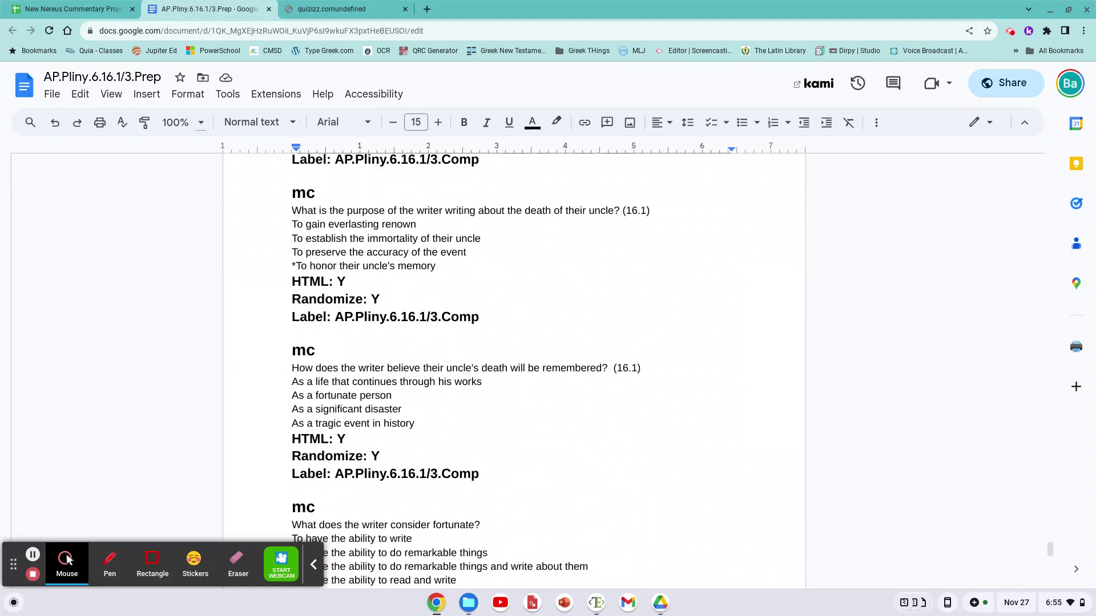
# Star the remembrance question's first answer, 'As a life that continues through his works'
pyautogui.click(386, 381)
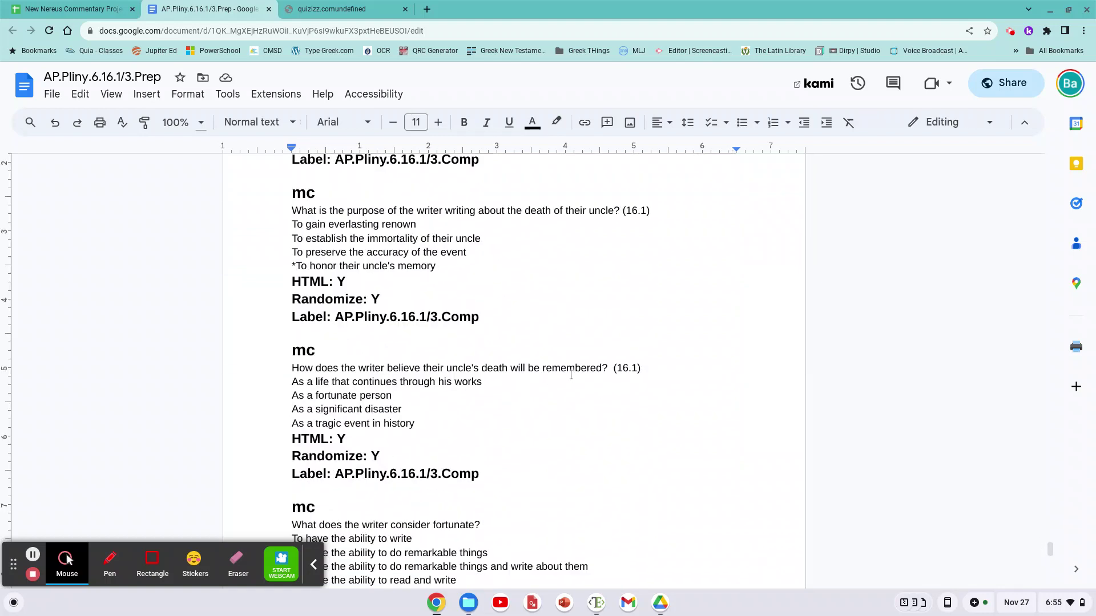
pyautogui.press('Right')
pyautogui.press('Right')
pyautogui.press('Down')
pyautogui.press('Up')
pyautogui.press('Up')
pyautogui.press('Up')
pyautogui.scroll(15, 514, 371)
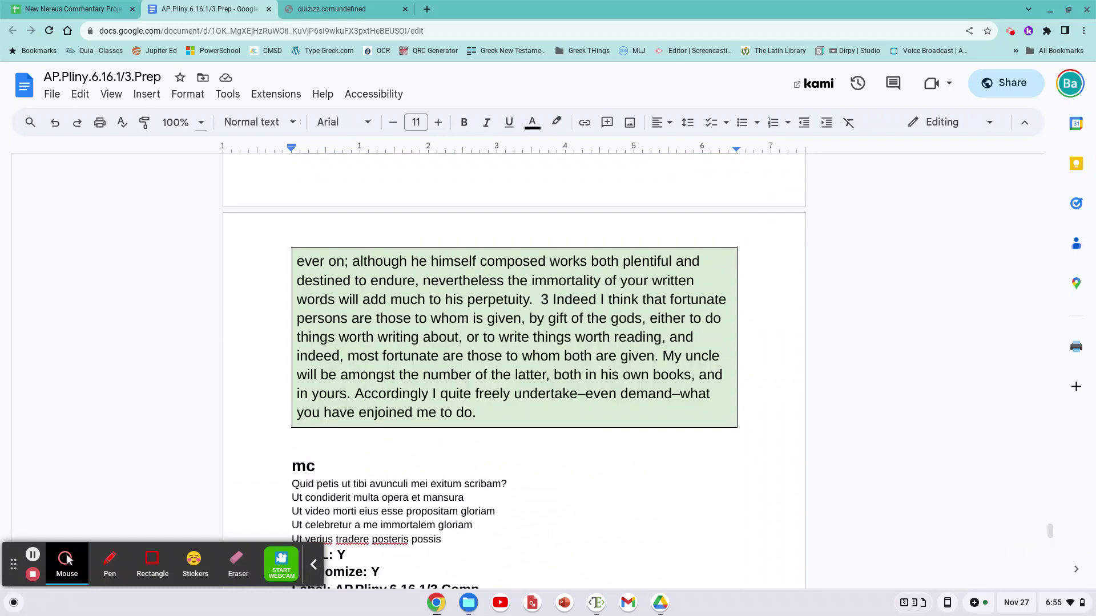
pyautogui.scroll(1, 514, 371)
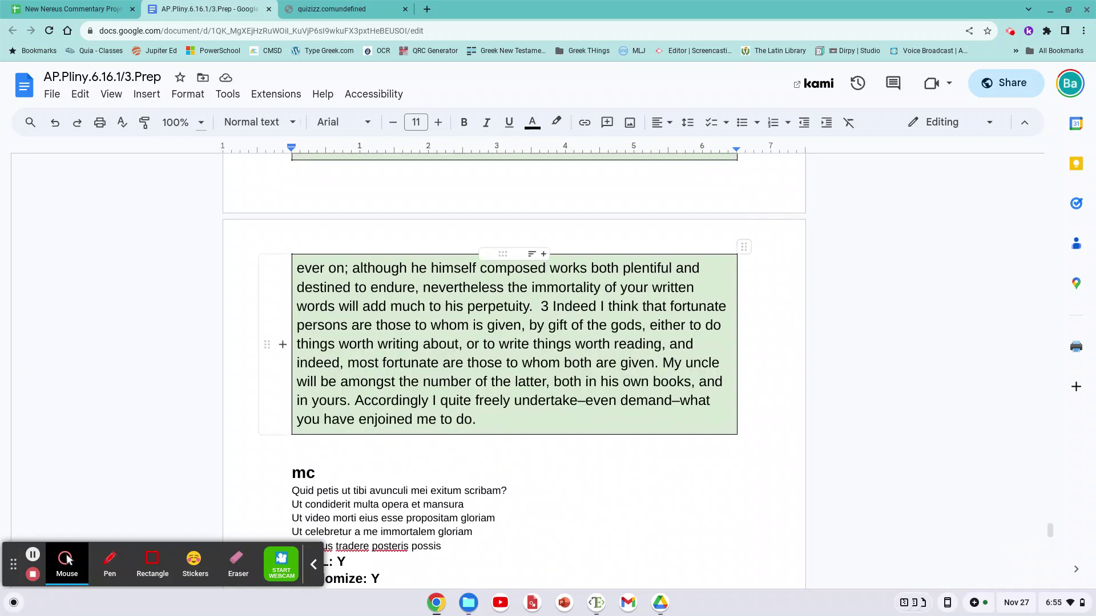
pyautogui.scroll(-12, 514, 371)
pyautogui.scroll(3, 513, 371)
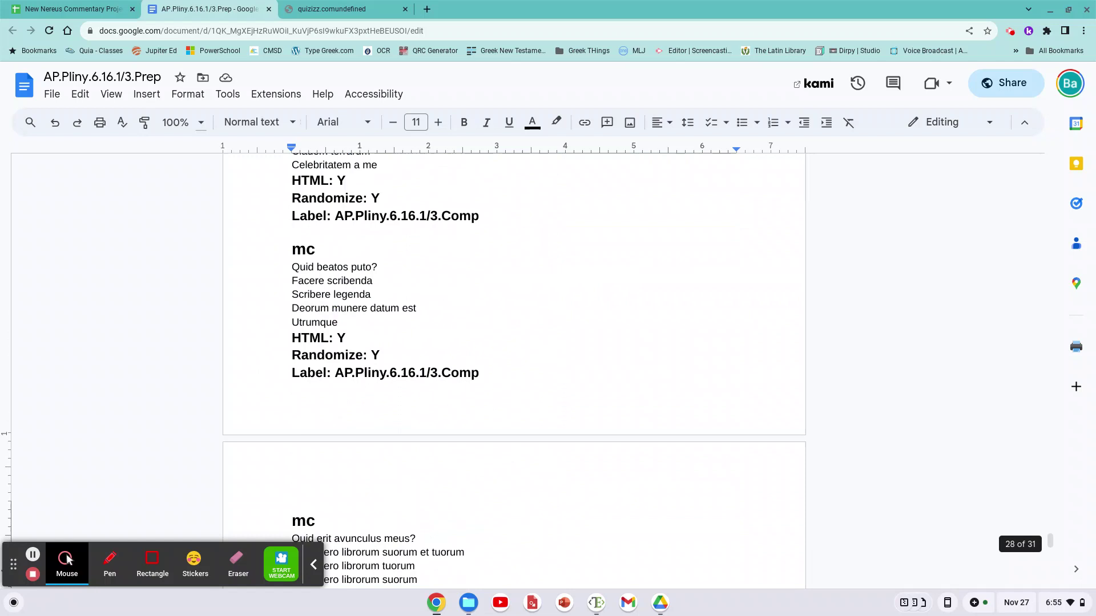
pyautogui.scroll(-8, 514, 371)
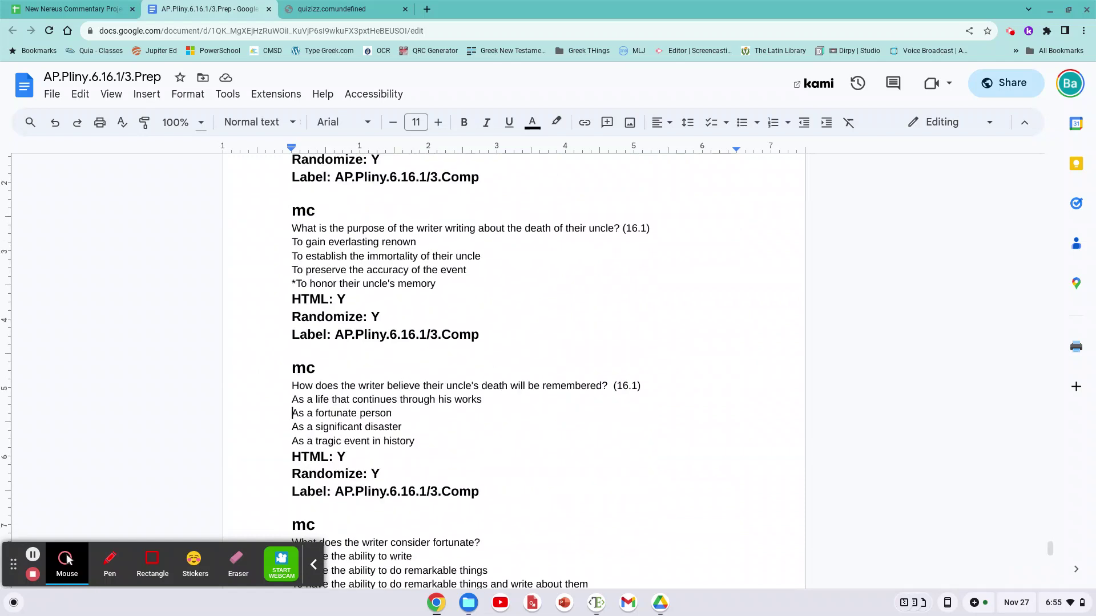
pyautogui.scroll(-1, 513, 371)
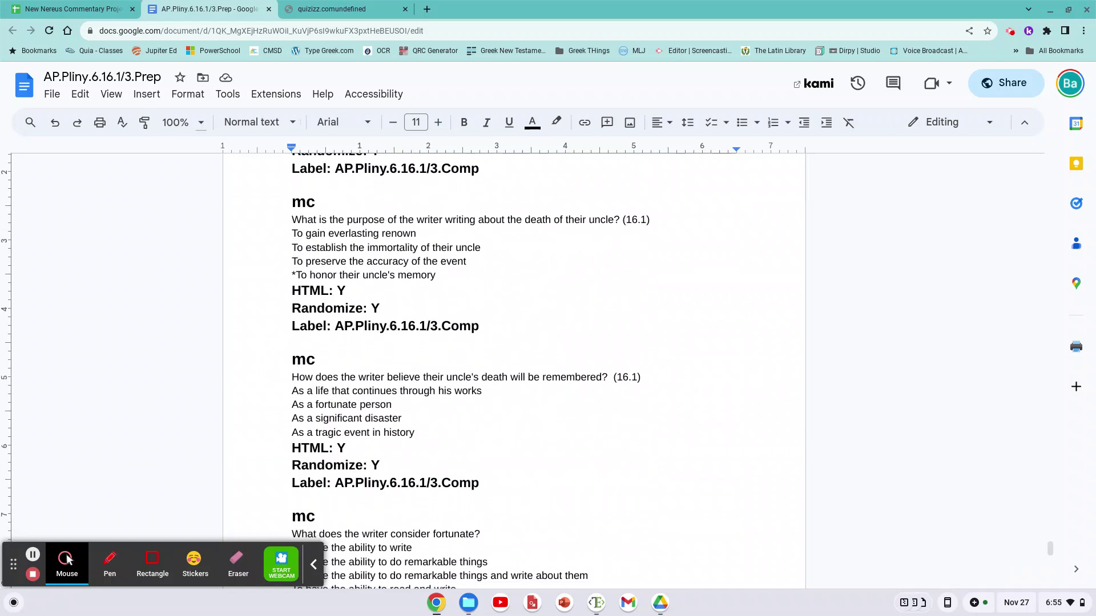
pyautogui.click(292, 390)
pyautogui.write('*')
# Change the remembrance question's line reference from (16.1) to (16.2)
pyautogui.scroll(-2, 623, 370)
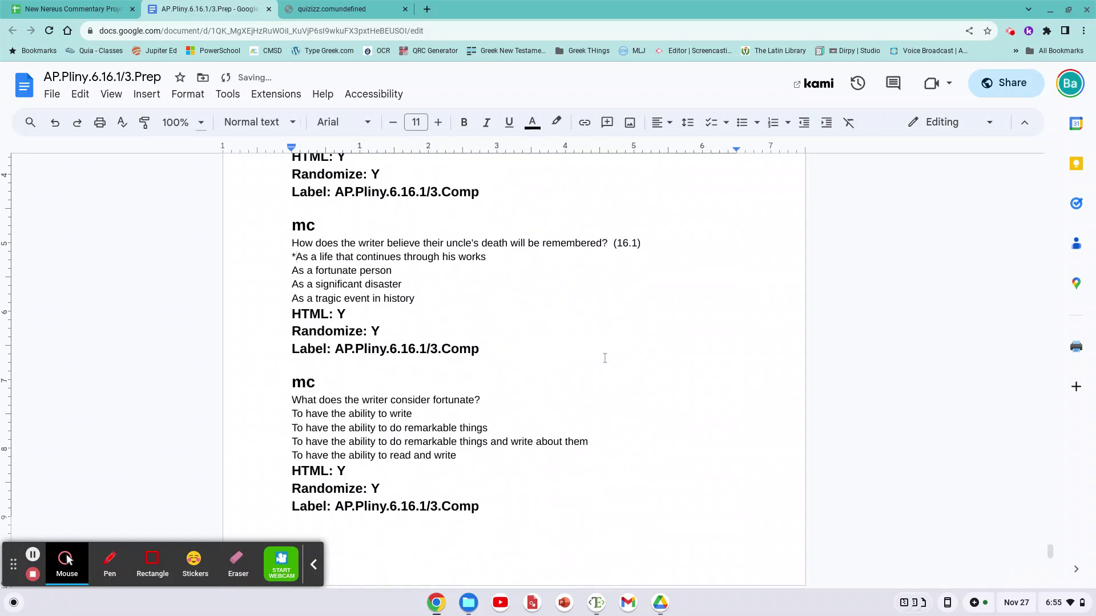
pyautogui.scroll(15, 605, 358)
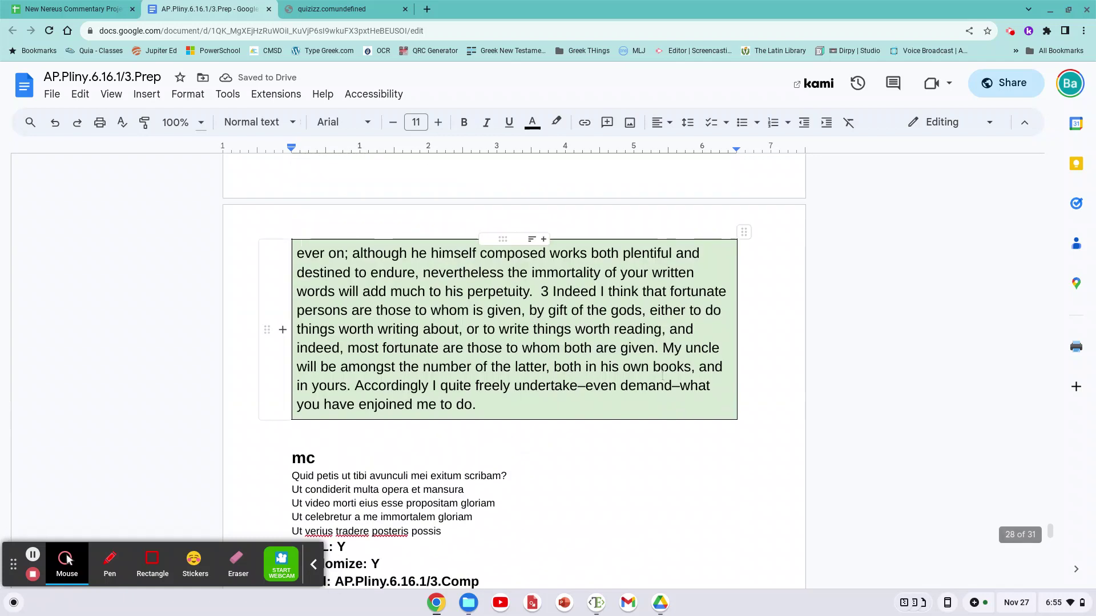
pyautogui.scroll(3, 628, 354)
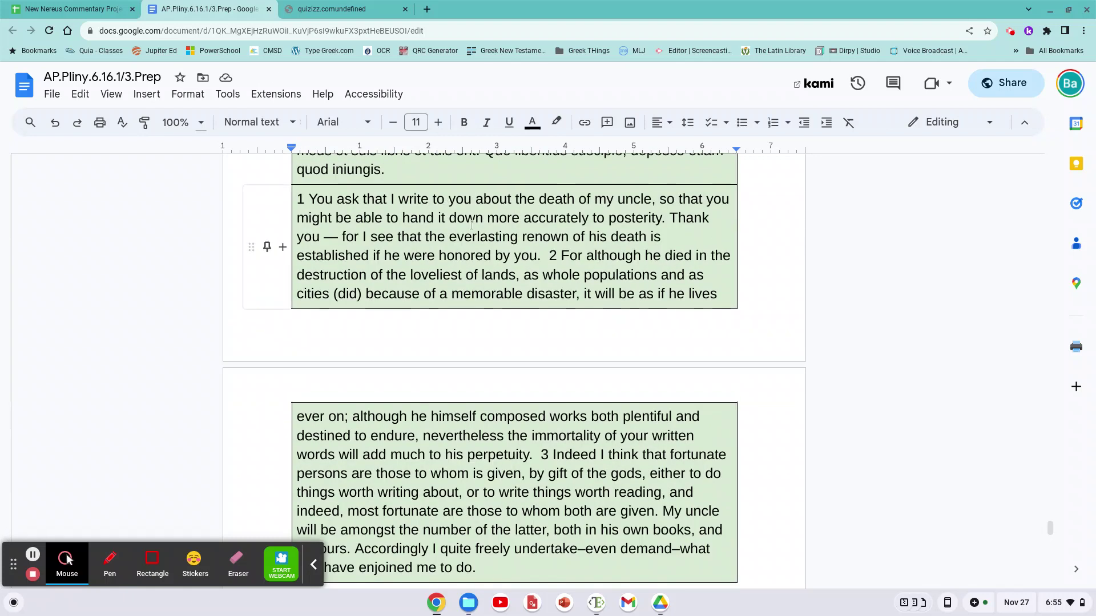
pyautogui.scroll(-1, 487, 398)
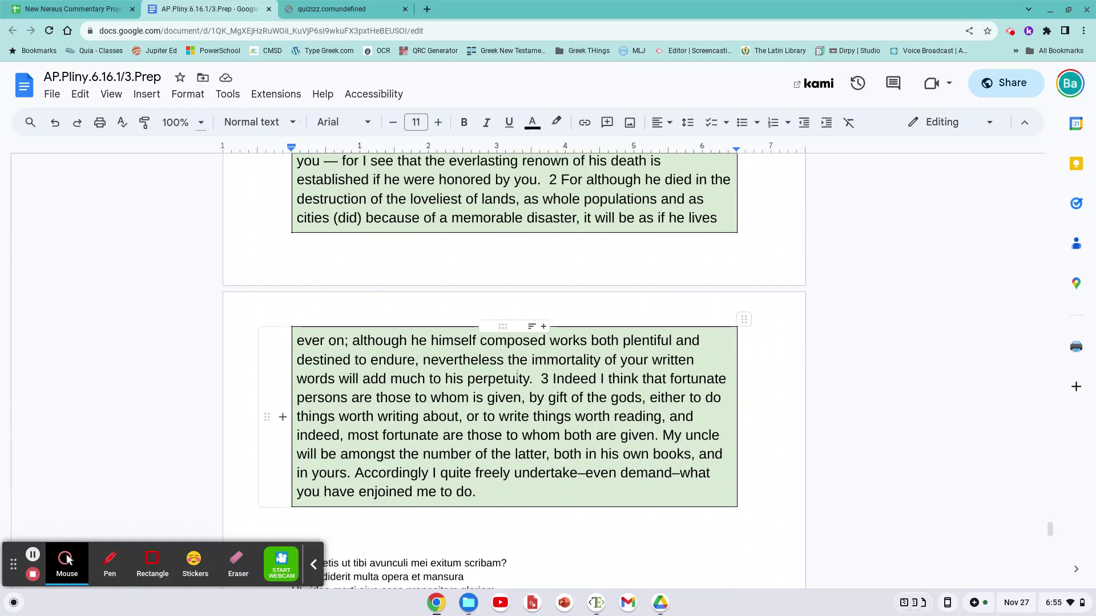
pyautogui.scroll(-15, 544, 390)
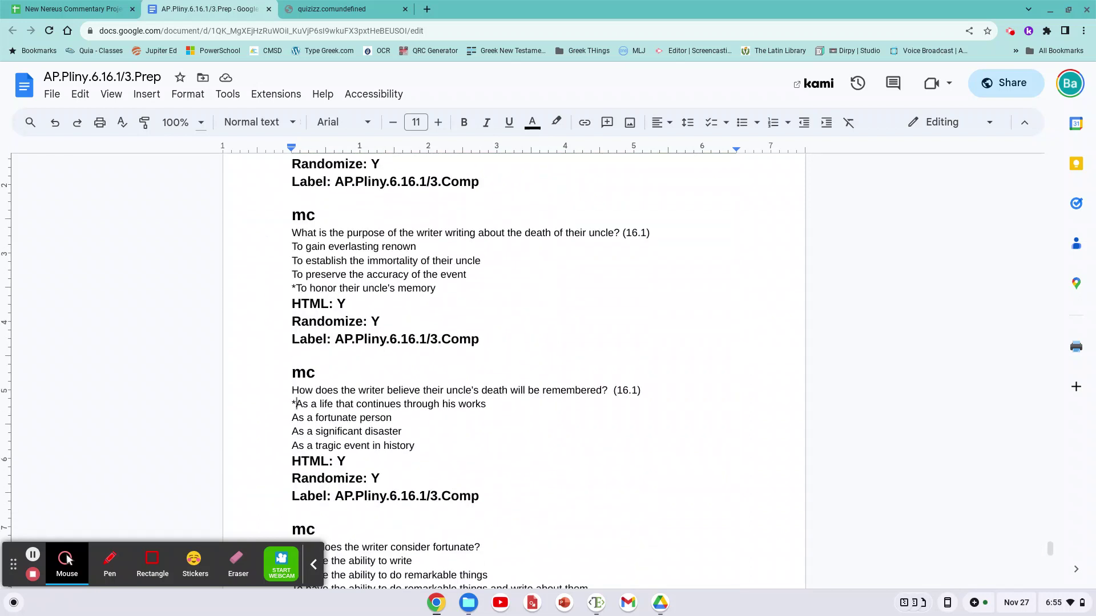
pyautogui.press('Right')
pyautogui.press('BackSpace')
pyautogui.write('2')
# Append (16.3) to the fortunate question and star its last, read-and-write answer
pyautogui.scroll(-2, 710, 447)
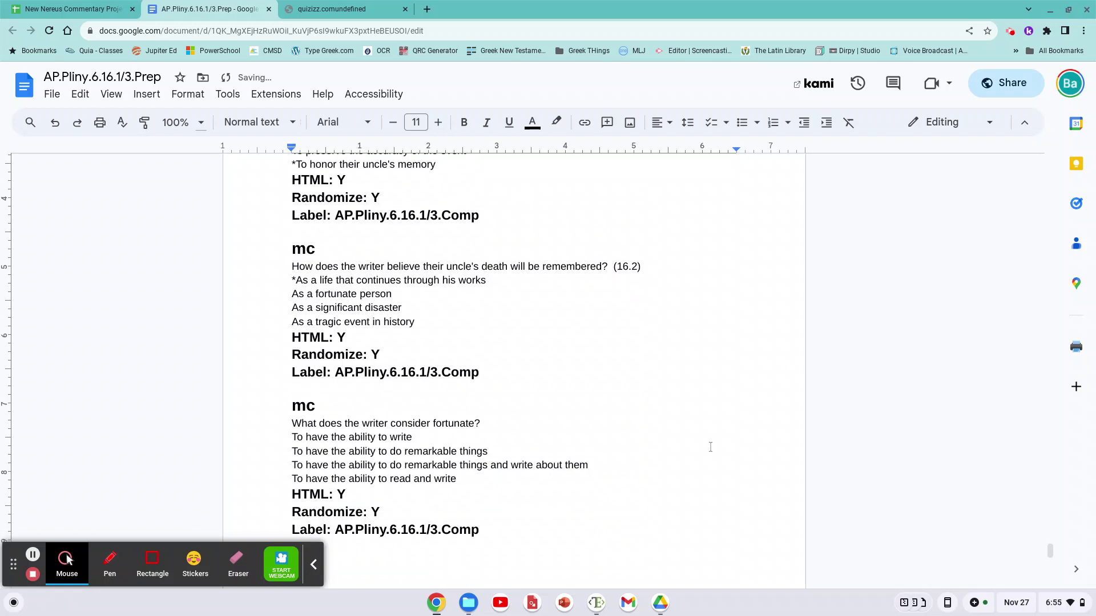
pyautogui.click(562, 420)
pyautogui.write('(16.3)')
pyautogui.click(296, 481)
pyautogui.write('*')
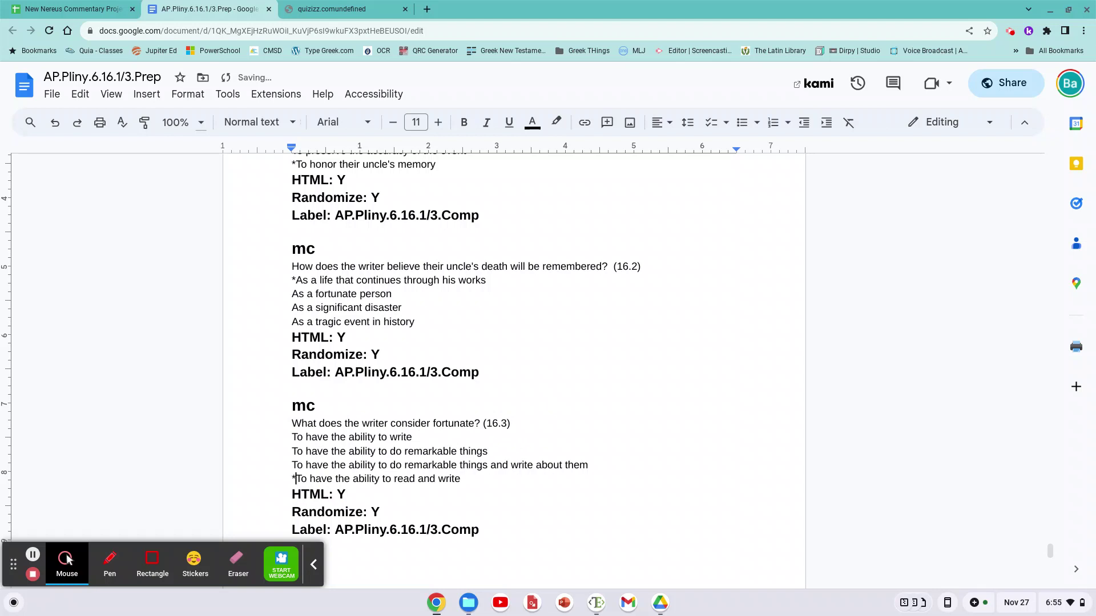
pyautogui.scroll(15, 514, 371)
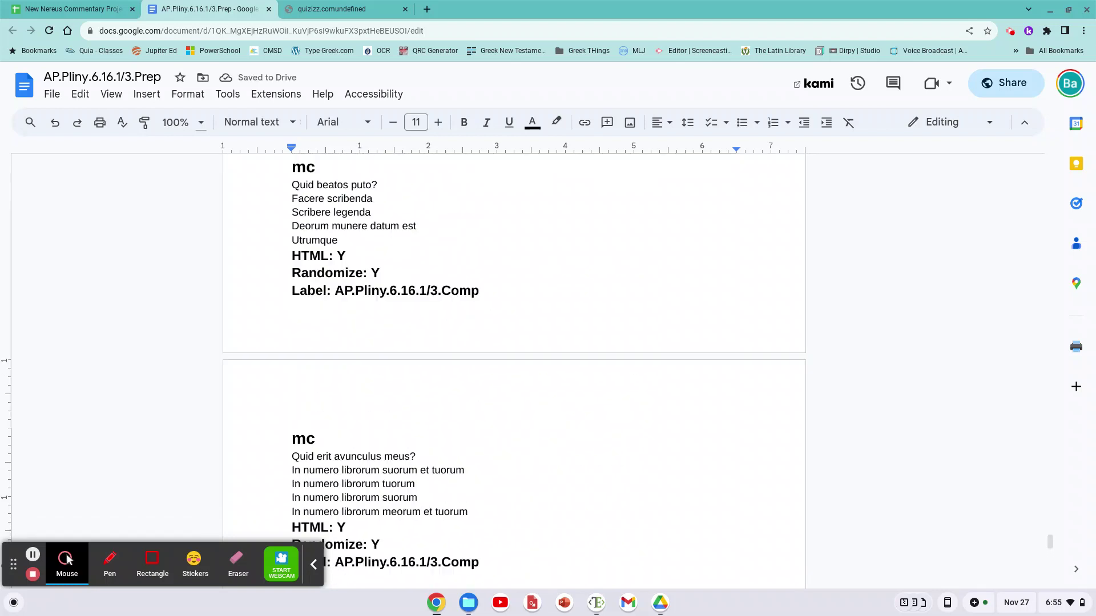
pyautogui.scroll(12, 514, 371)
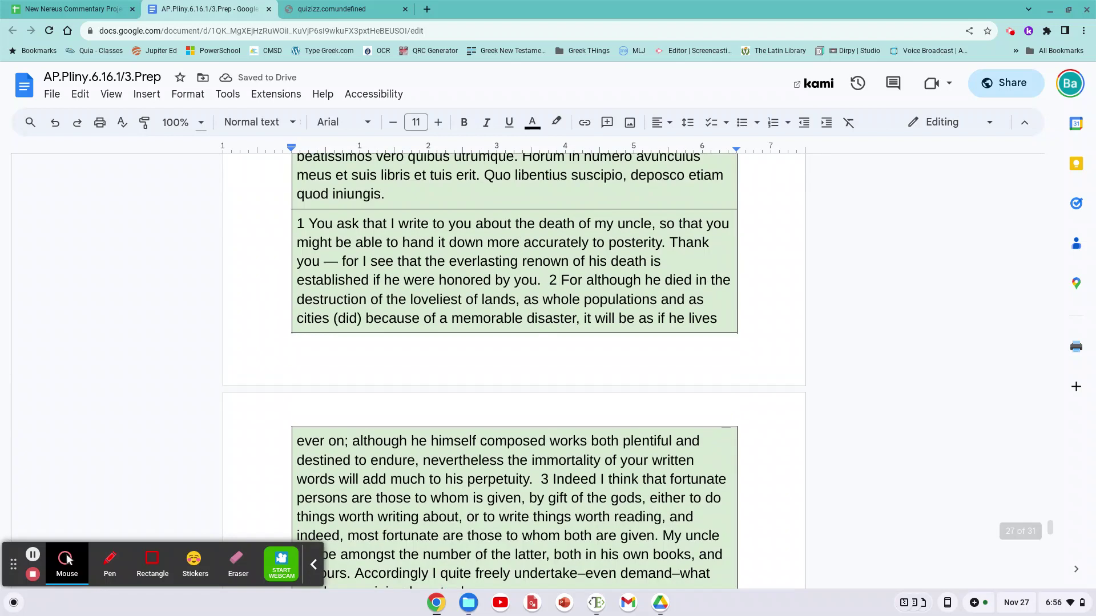
pyautogui.scroll(2, 514, 371)
pyautogui.scroll(-7, 514, 371)
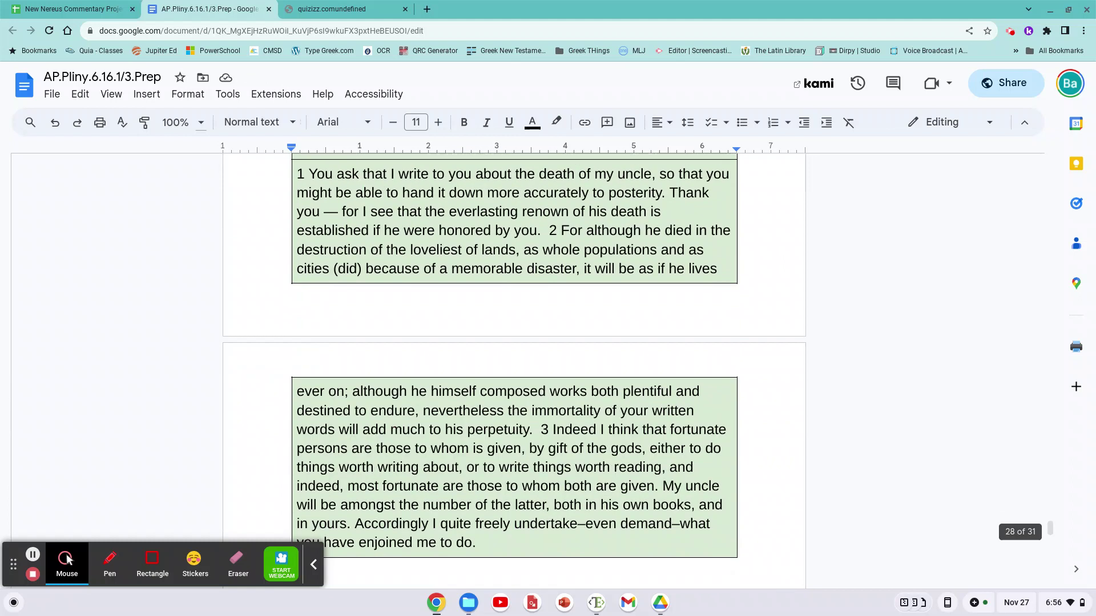
pyautogui.scroll(-3, 575, 352)
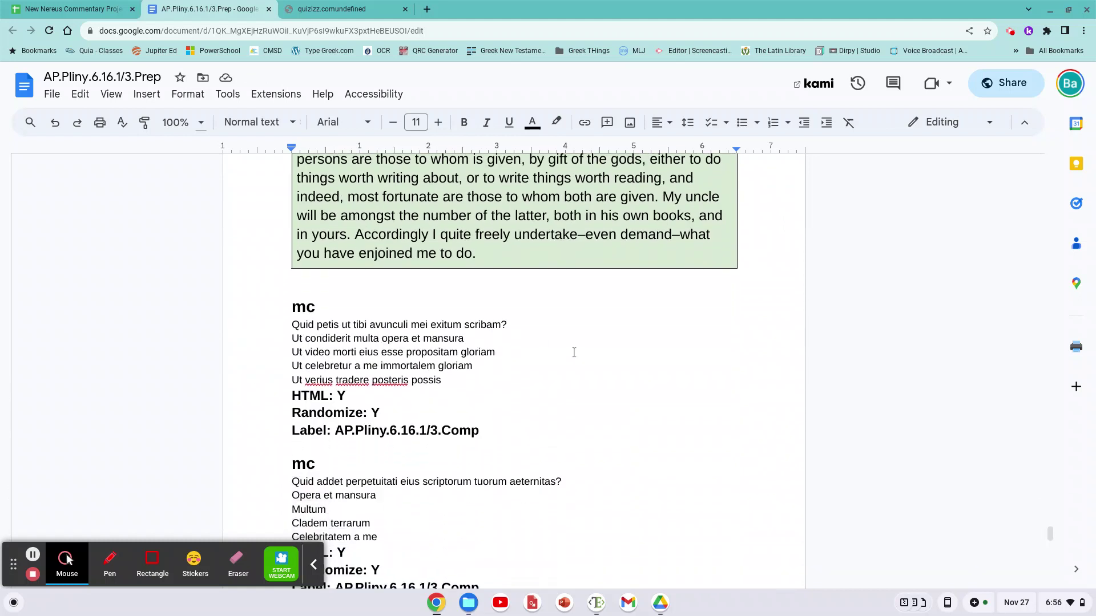
# Add the line reference (16.1) after 'Quid petis ut tibi avunculi mei exitum scribam?'
pyautogui.click(529, 330)
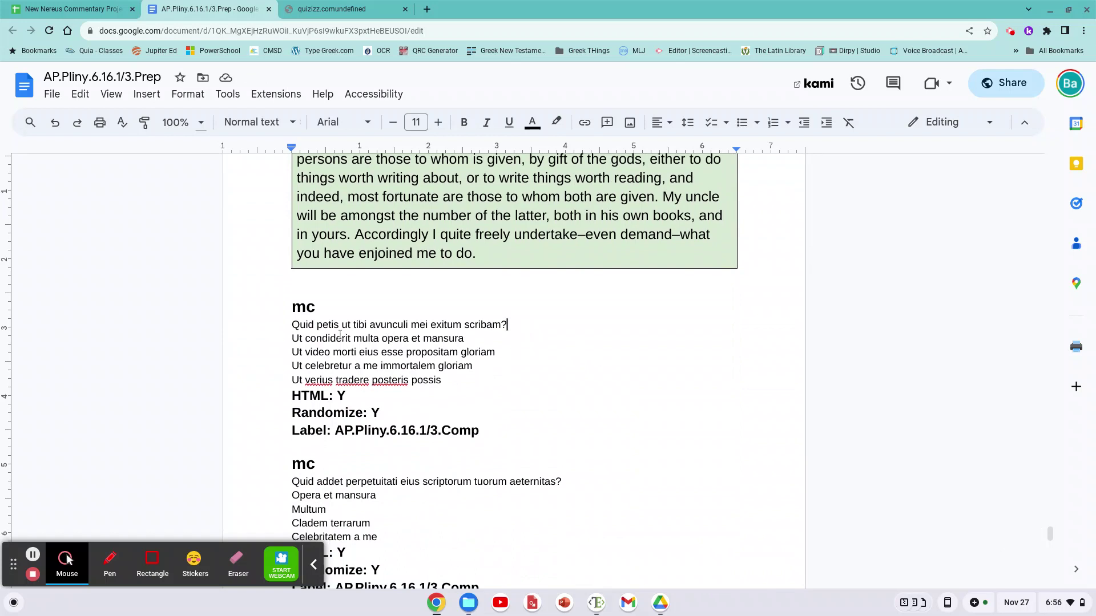
pyautogui.scroll(10, 340, 336)
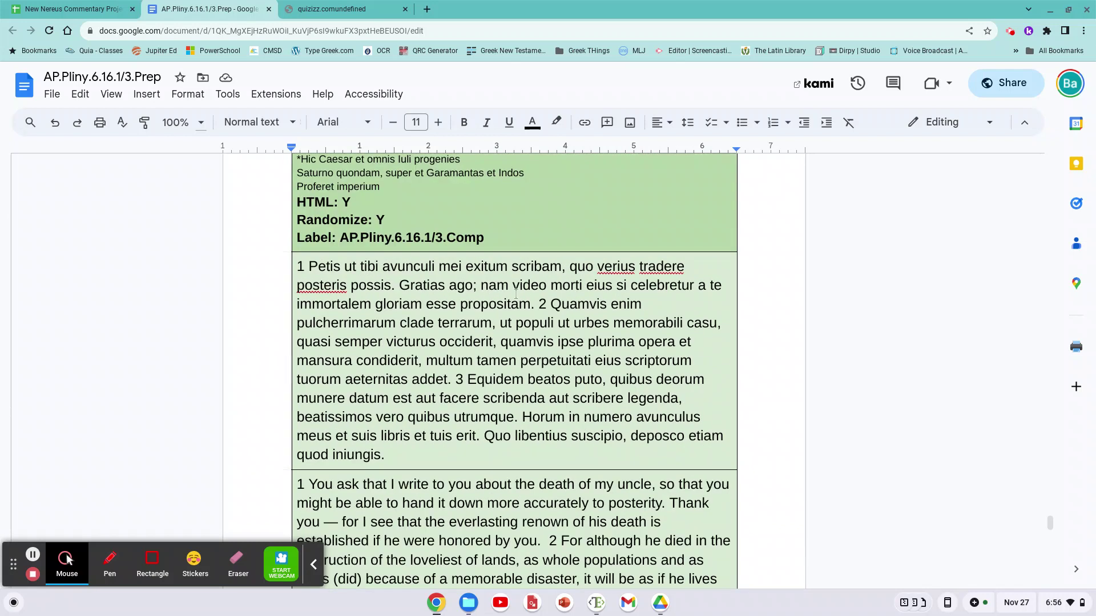
pyautogui.scroll(-4, 531, 268)
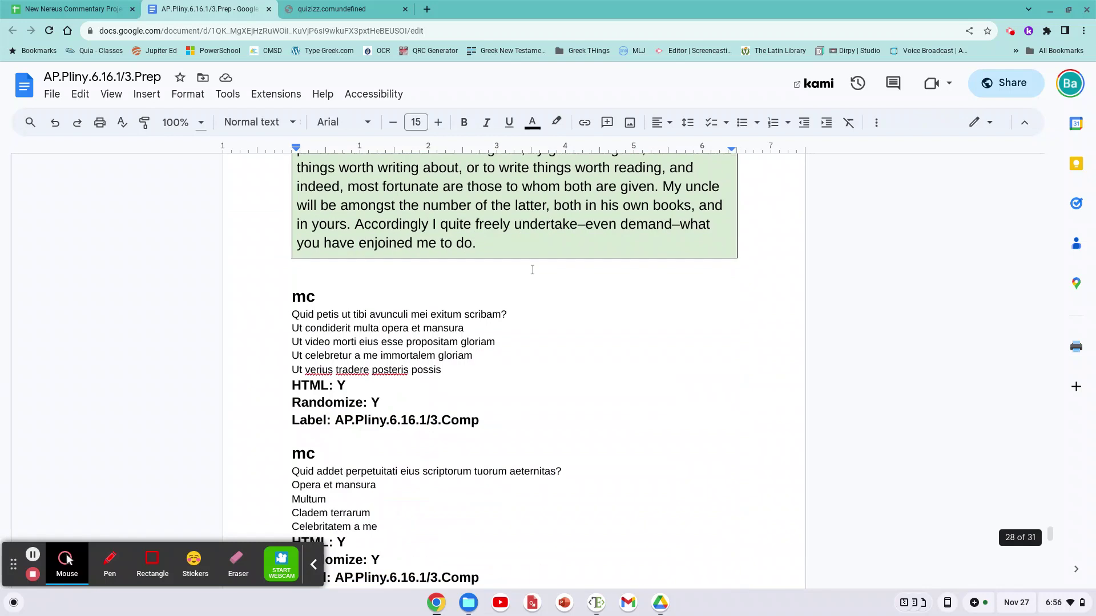
pyautogui.scroll(-1, 532, 270)
pyautogui.click(530, 283)
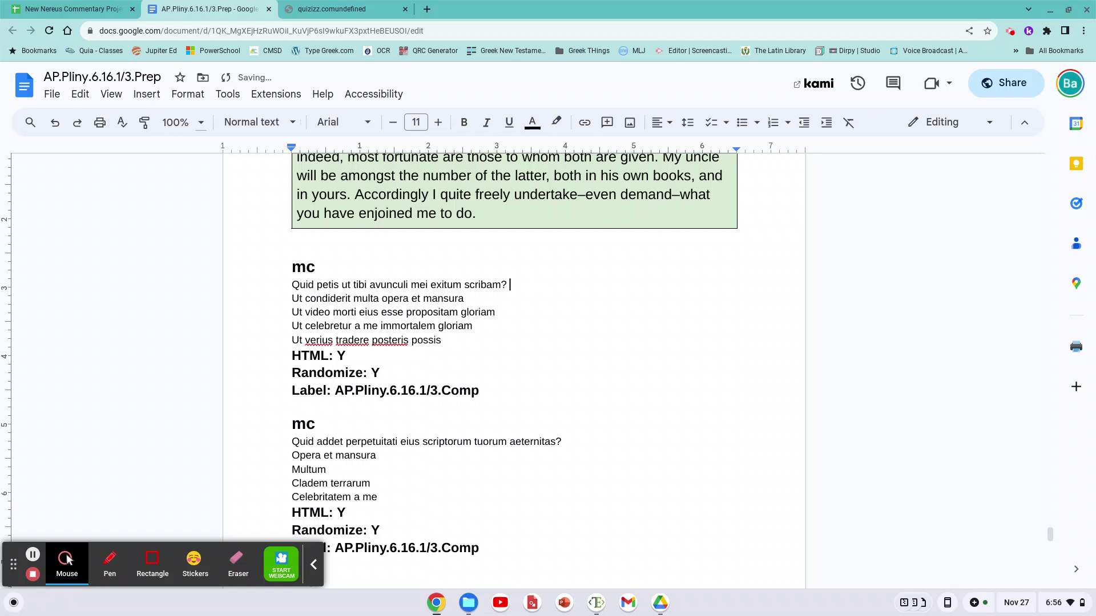
pyautogui.write('(16.1)')
pyautogui.scroll(20, 513, 371)
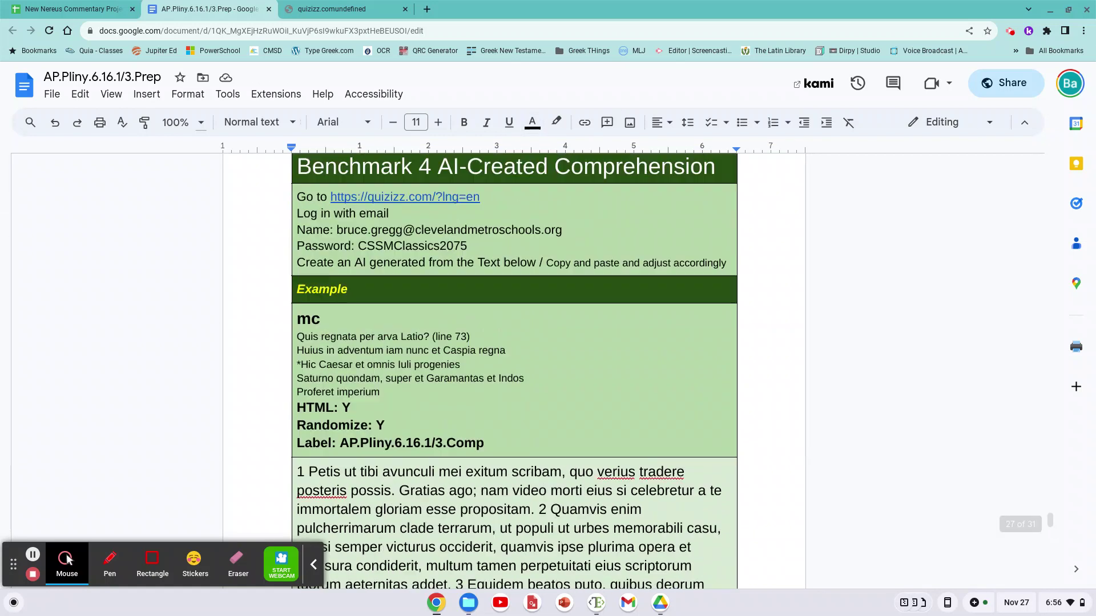
pyautogui.scroll(-15, 514, 371)
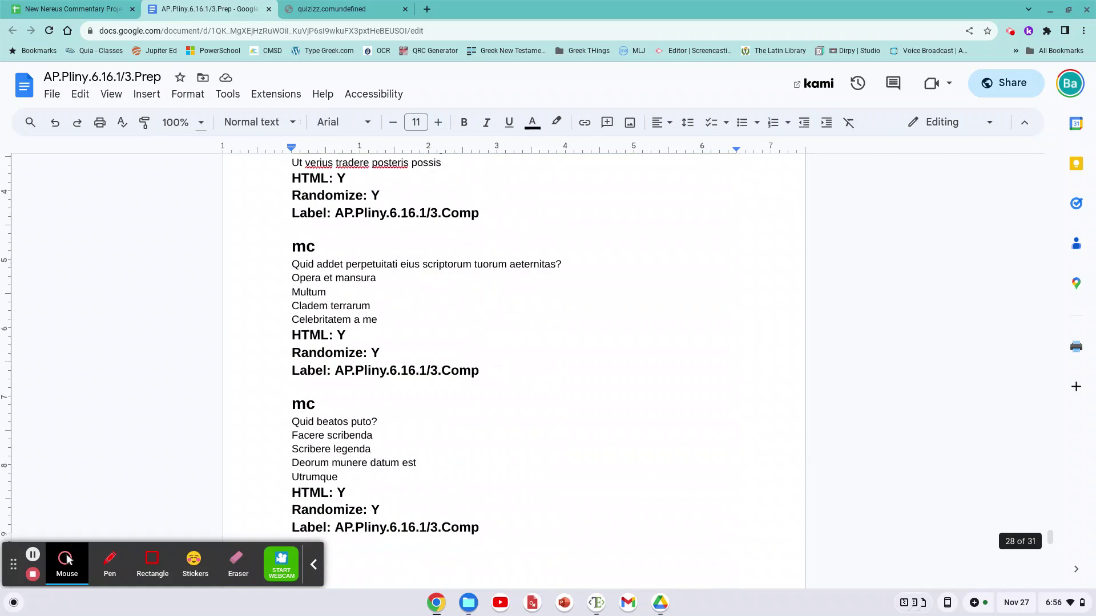
pyautogui.scroll(-2, 514, 371)
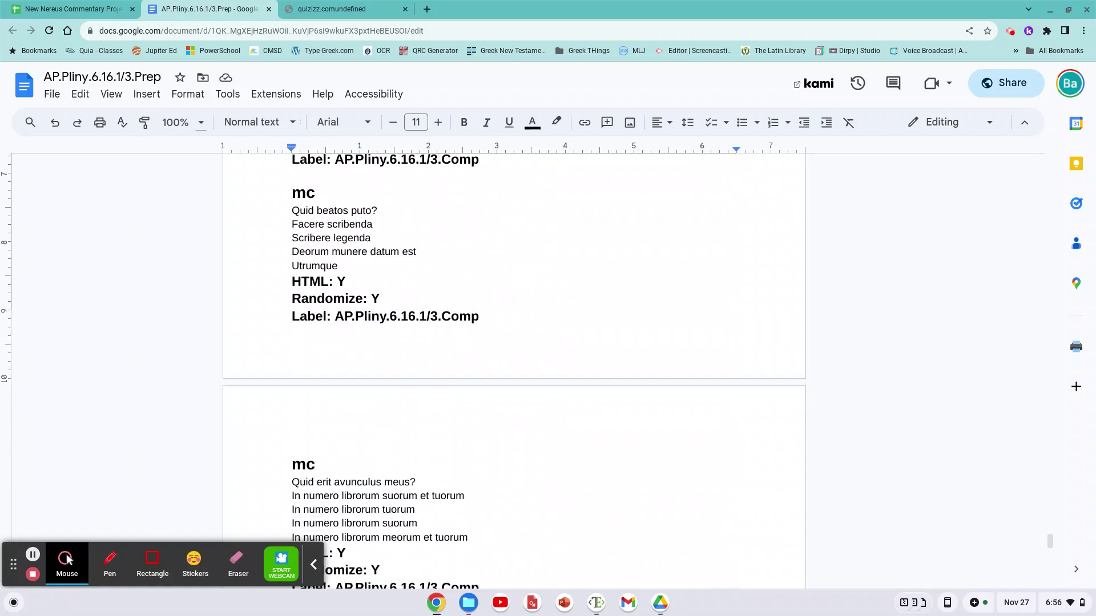